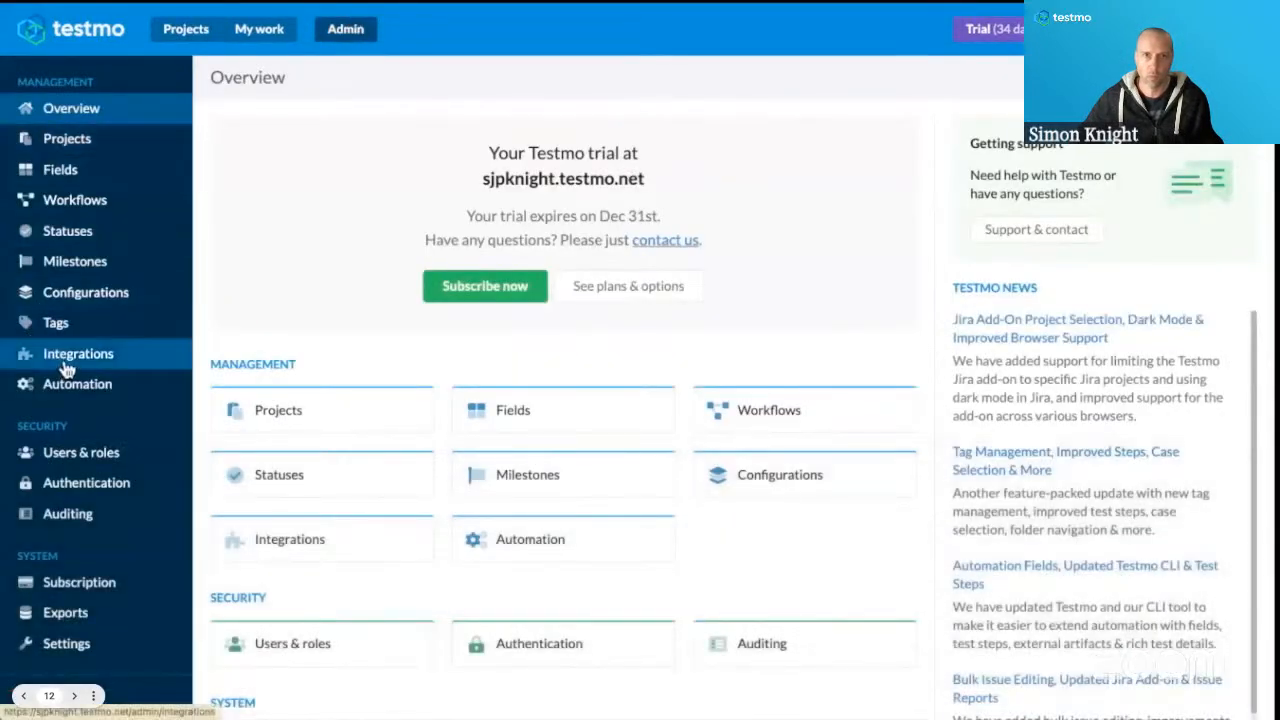
Open the existing GitHub connection for editing in the integrations settings.
{"action": "left_click", "coordinate": [67, 370]}
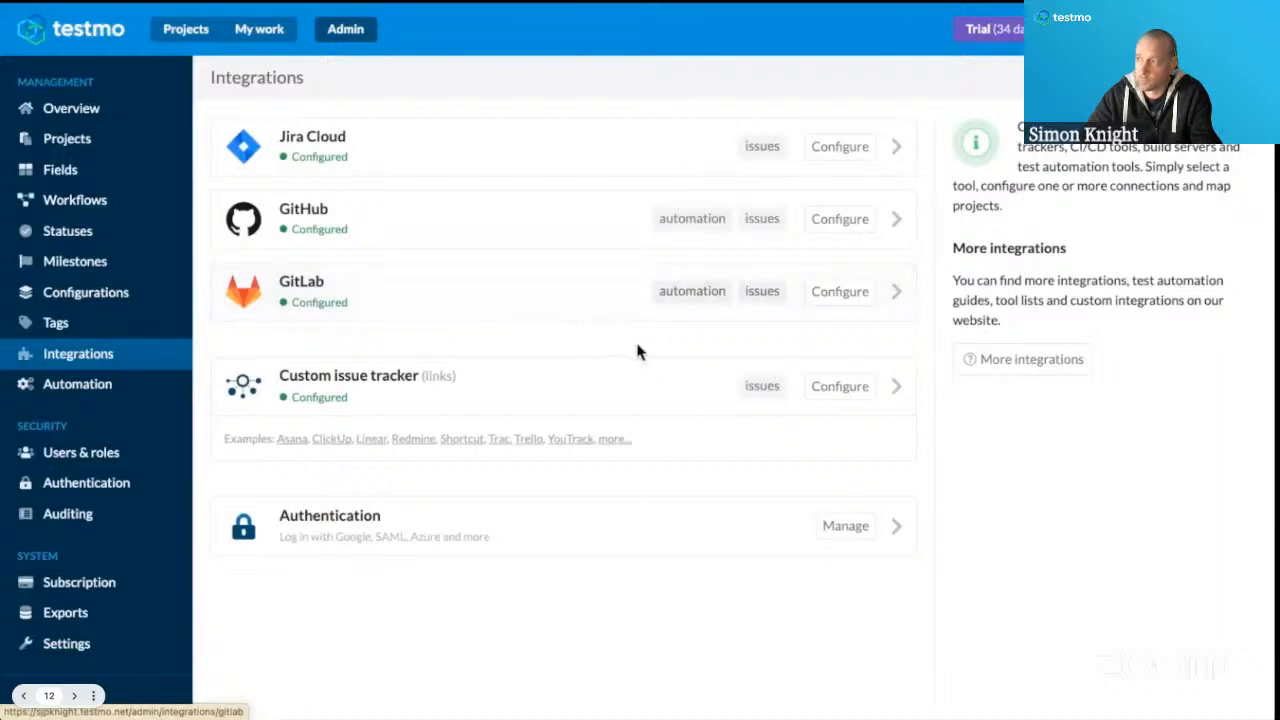
{"action": "left_click", "coordinate": [858, 222]}
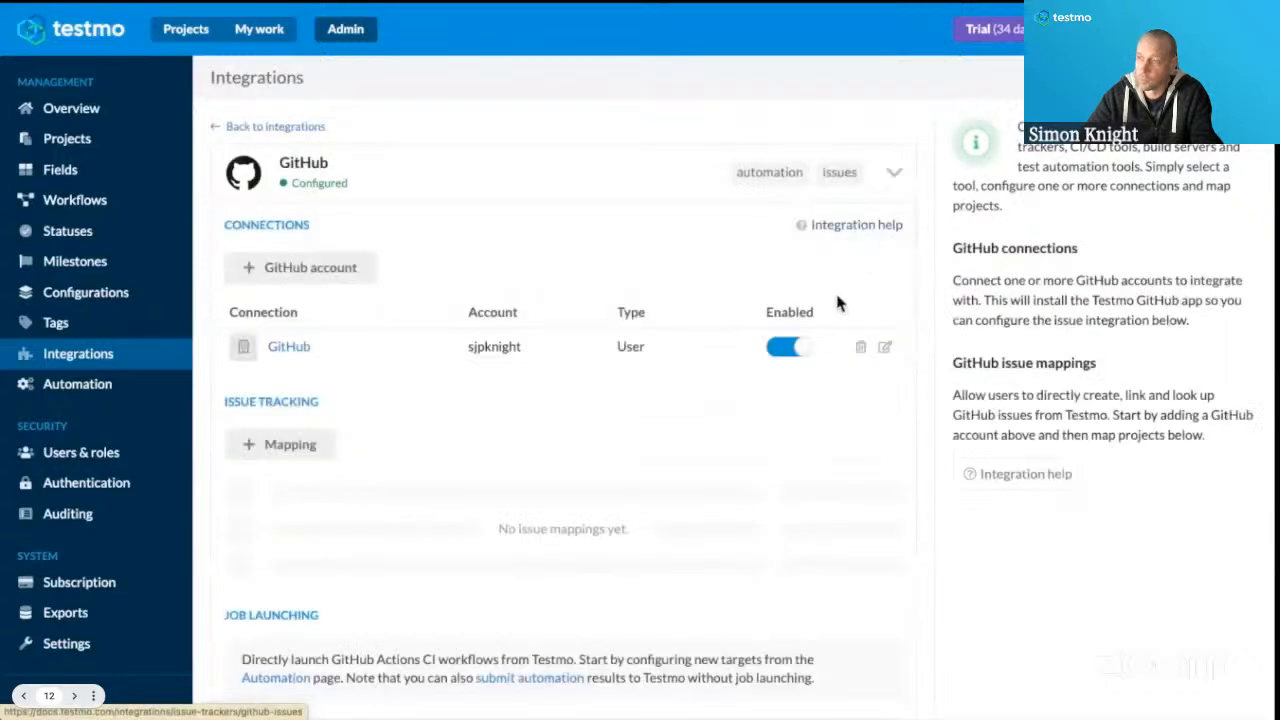
{"action": "scroll", "coordinate": [347, 383], "scroll_direction": "down", "scroll_amount": 1}
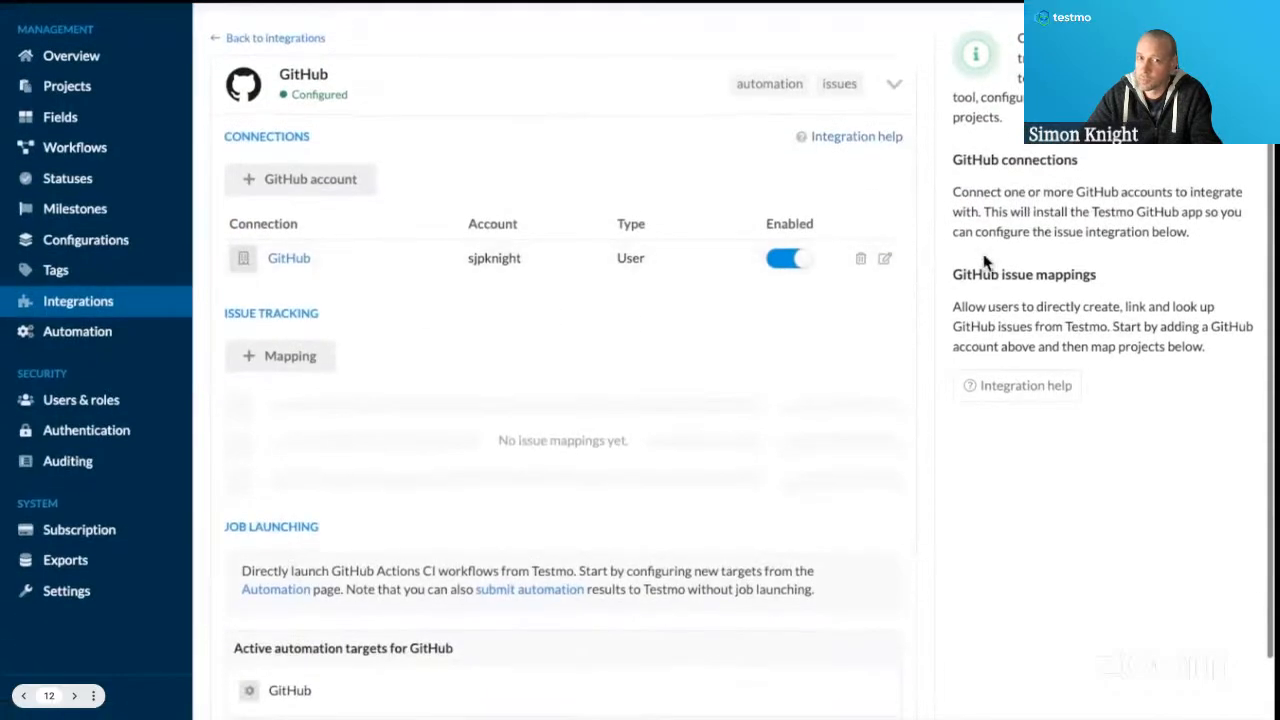
{"action": "left_click", "coordinate": [884, 260]}
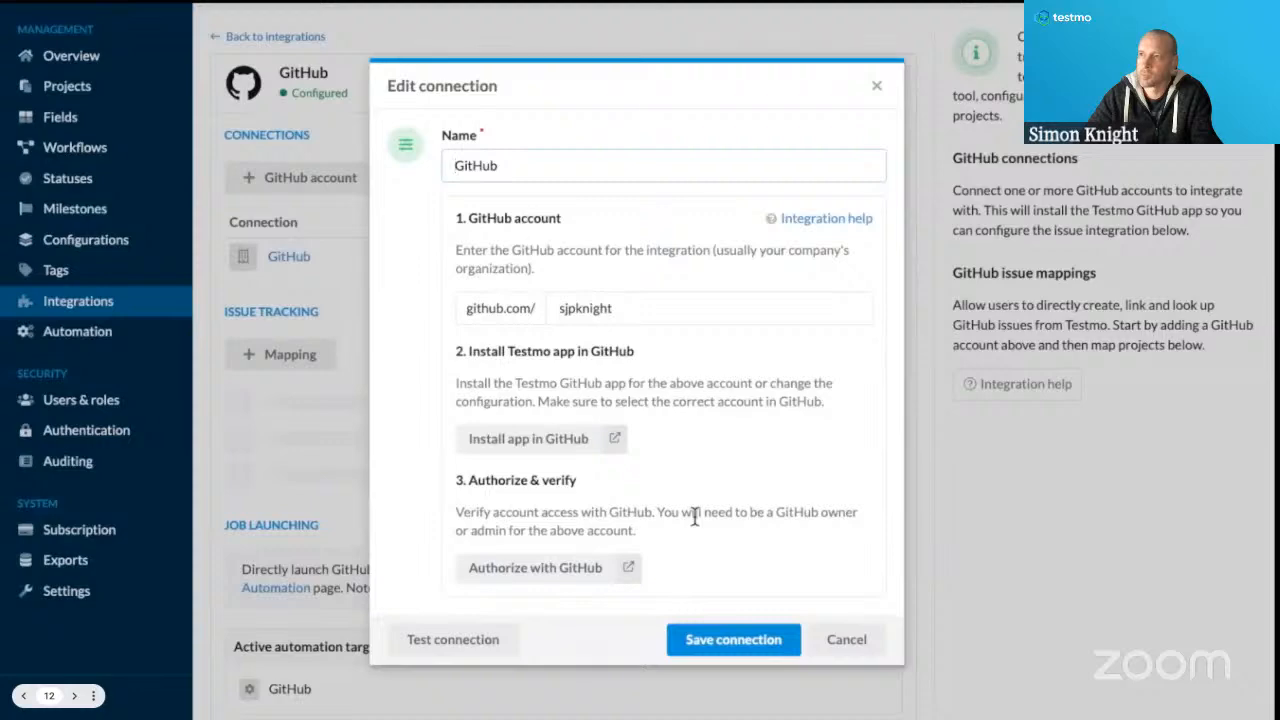
Authorize the connection with GitHub, test it and save it.
{"action": "left_click", "coordinate": [466, 652]}
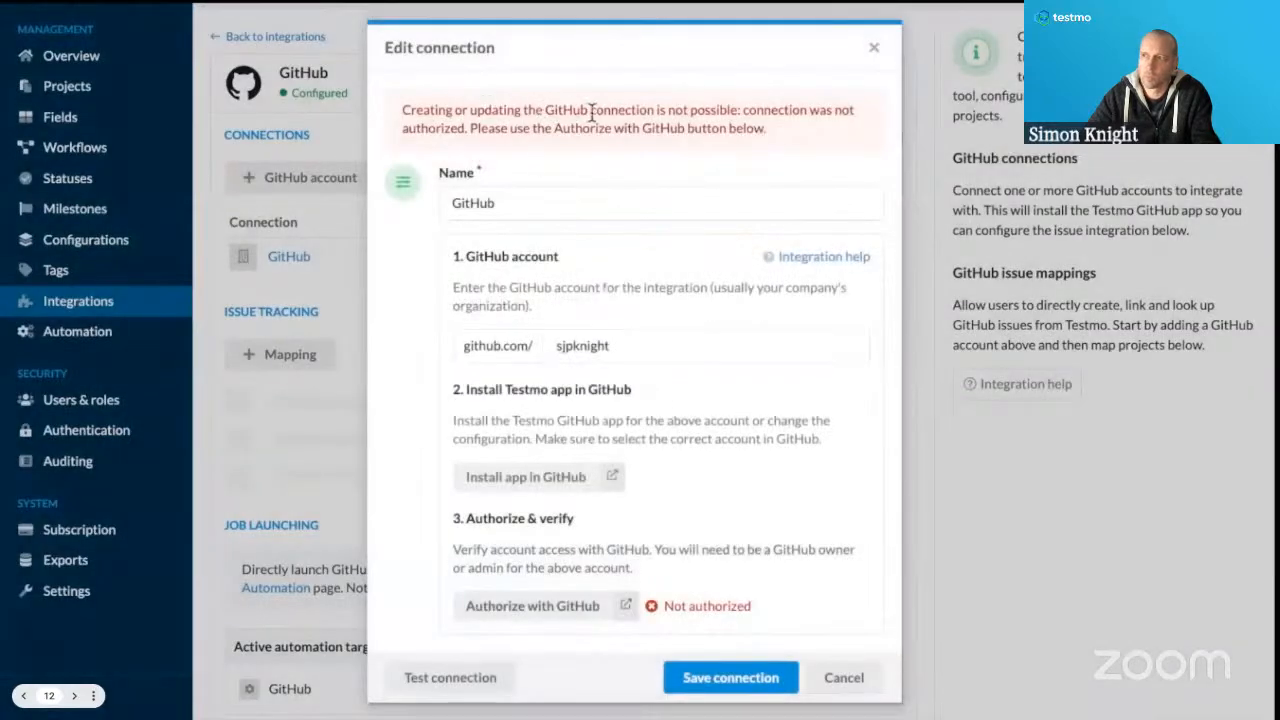
{"action": "left_click", "coordinate": [534, 610]}
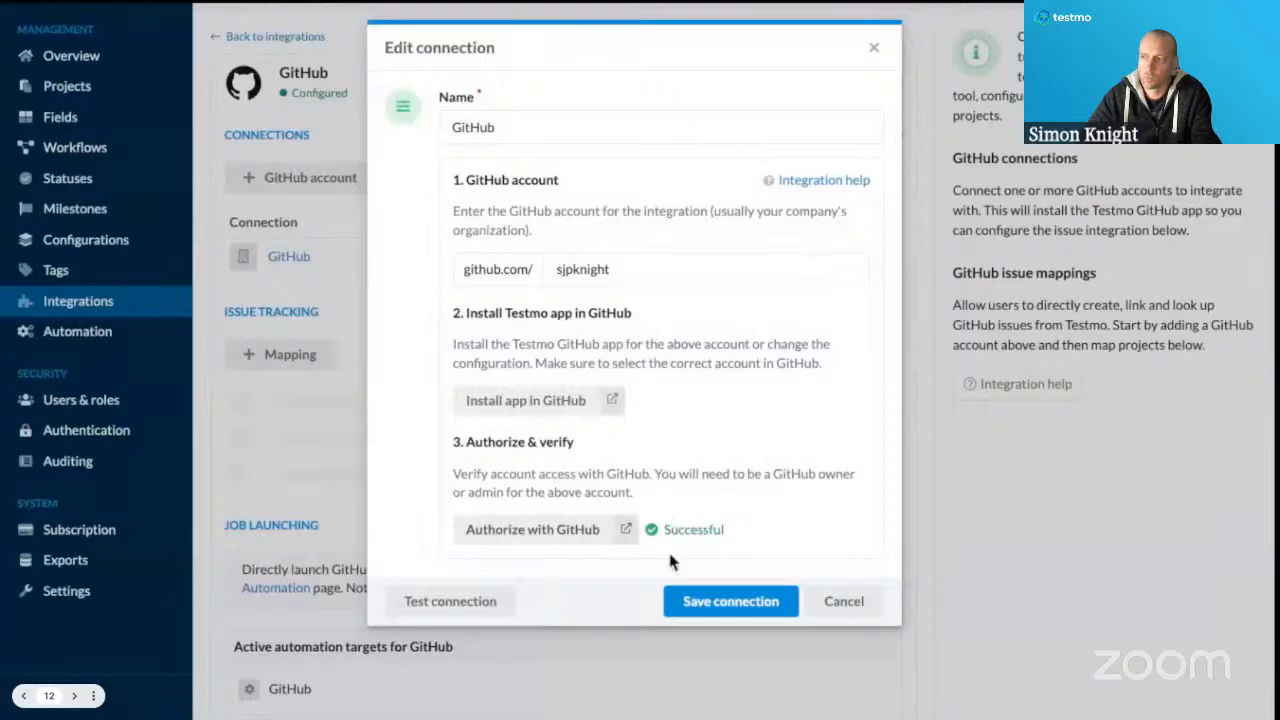
{"action": "left_click", "coordinate": [458, 609]}
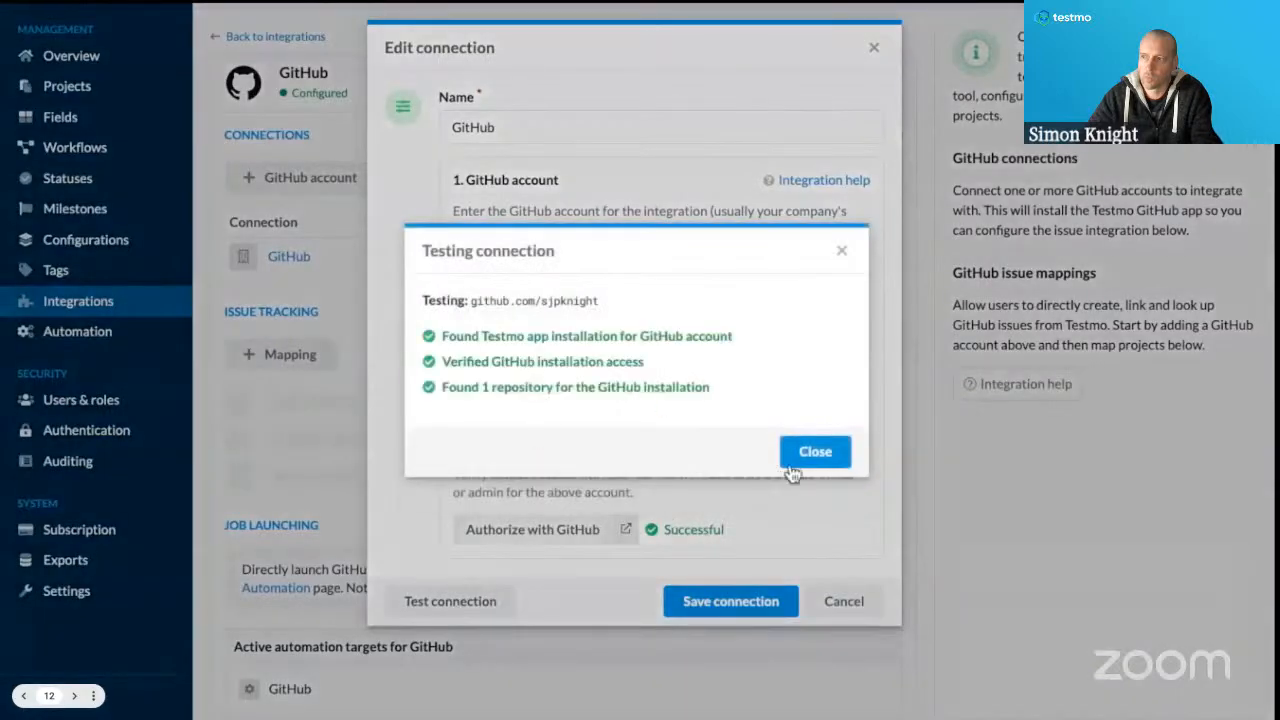
{"action": "left_click", "coordinate": [830, 472]}
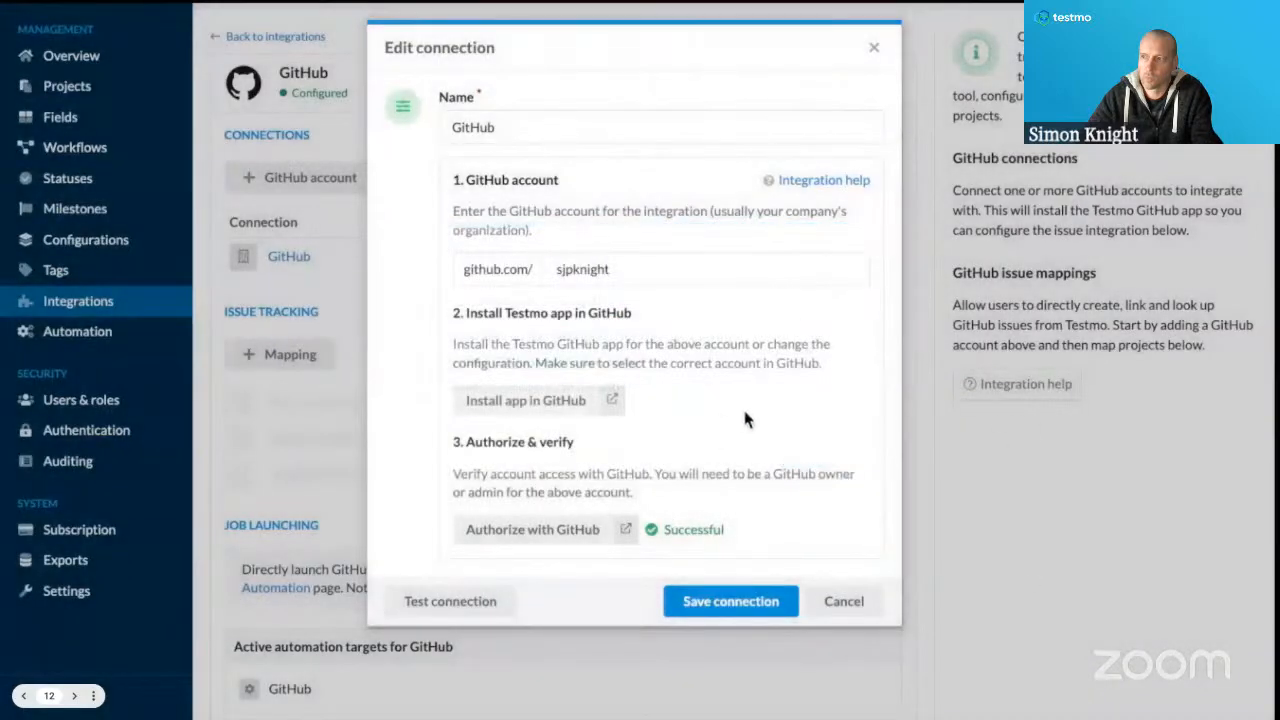
{"action": "left_click", "coordinate": [740, 603]}
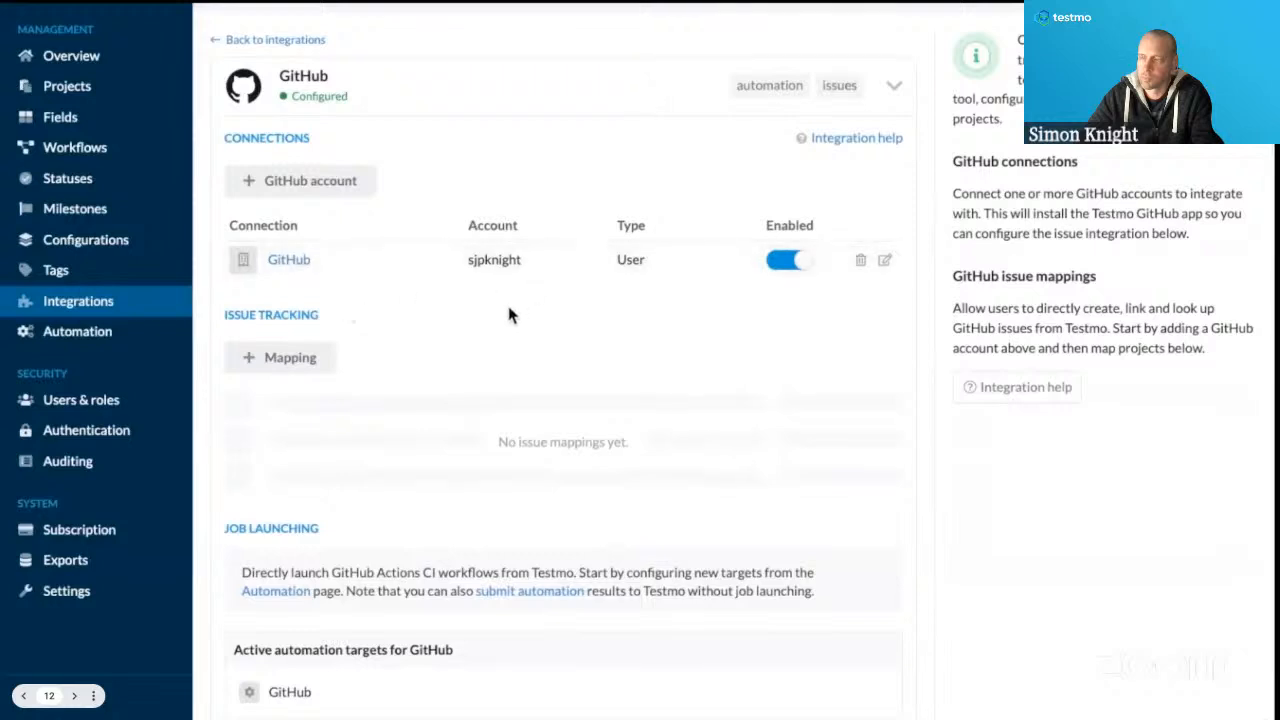
{"action": "scroll", "coordinate": [506, 310], "scroll_direction": "down", "scroll_amount": 1}
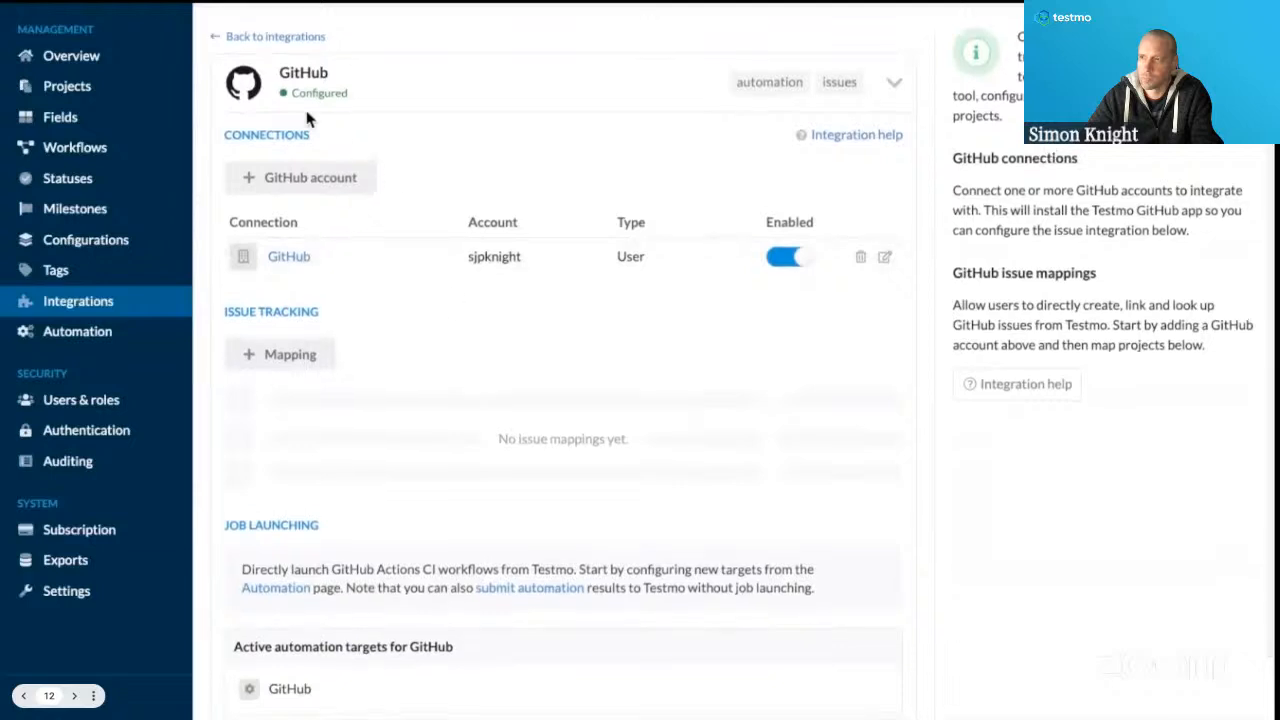
Go to the GitLab integration and view the Gitlab-Staging connection's server settings without changing them.
{"action": "left_click", "coordinate": [220, 37]}
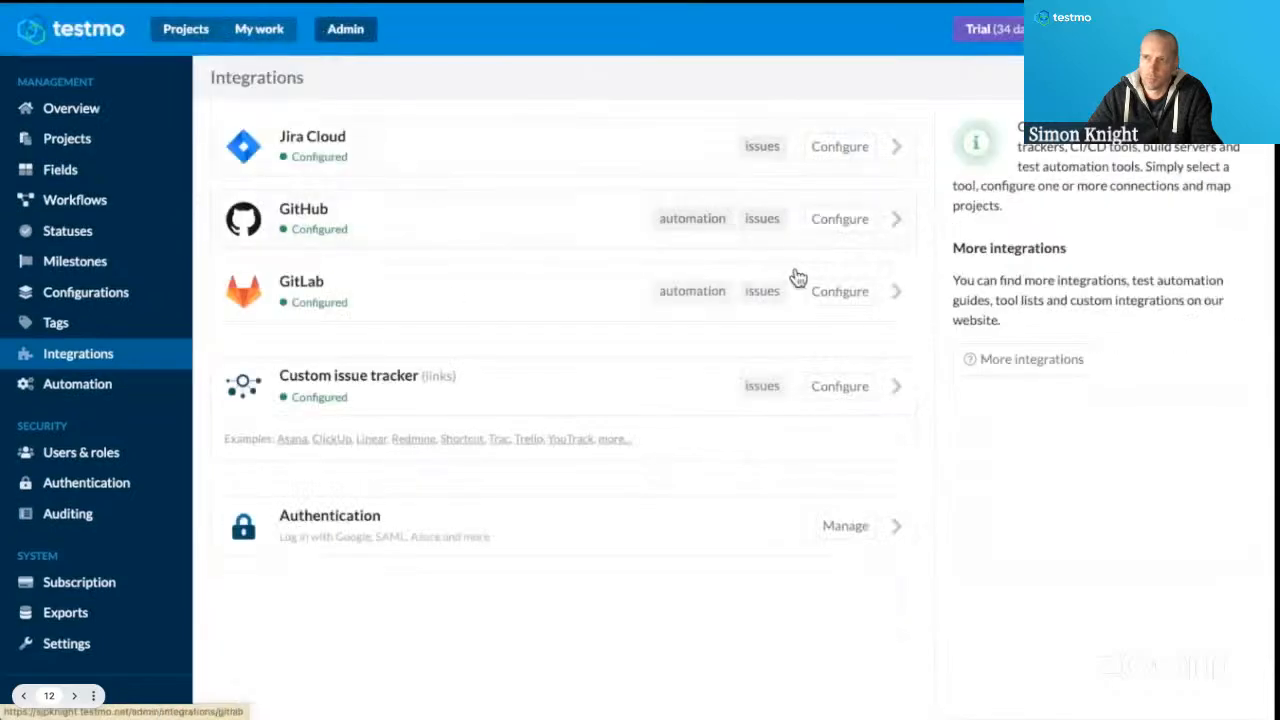
{"action": "left_click", "coordinate": [848, 298]}
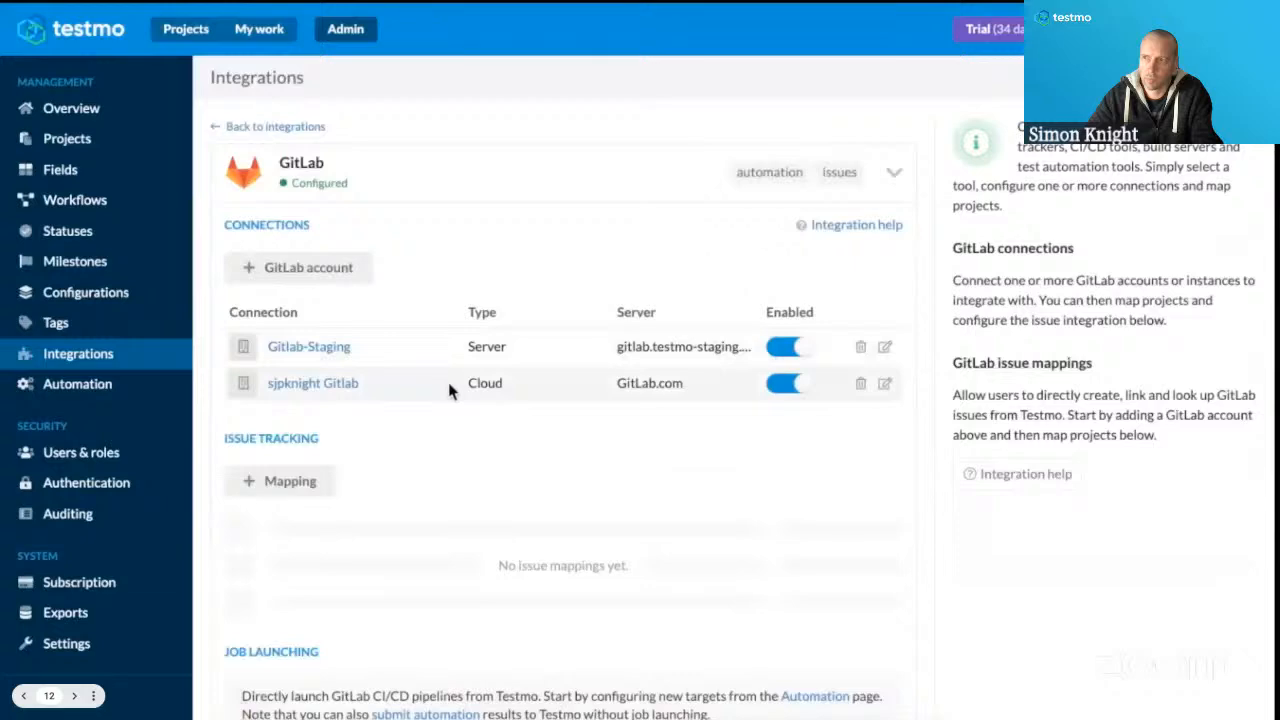
{"action": "left_click", "coordinate": [884, 346]}
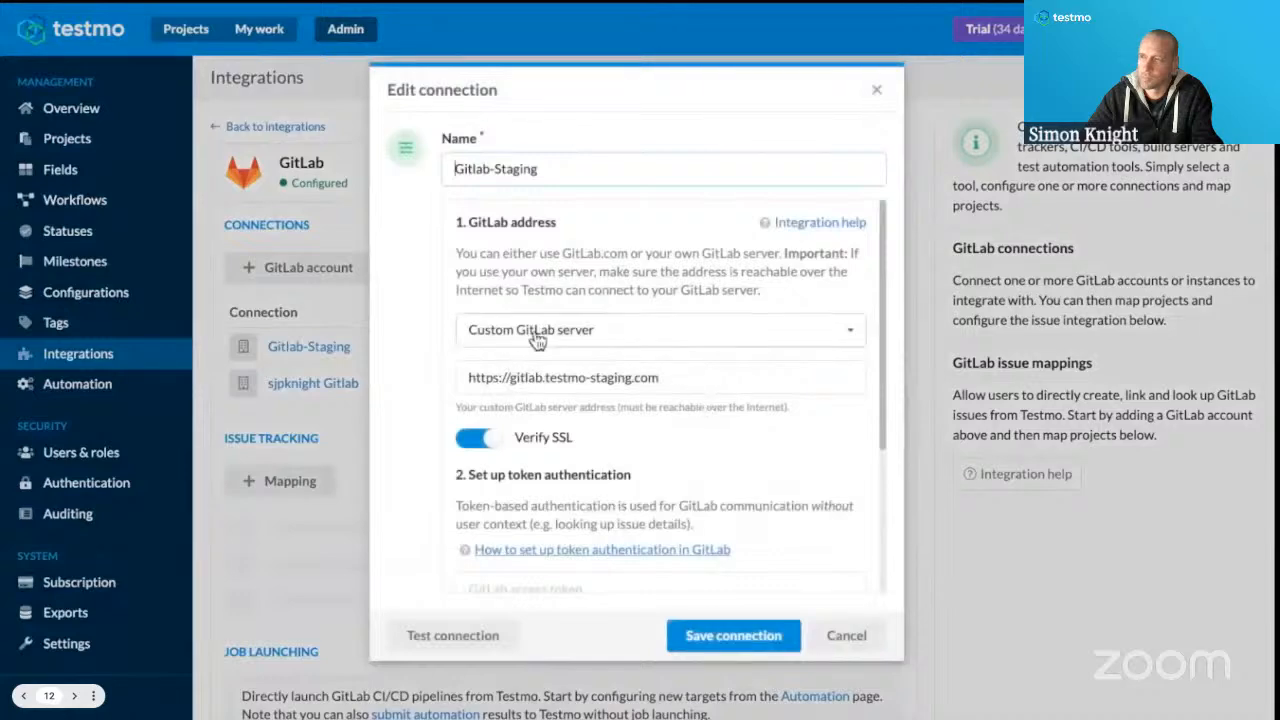
{"action": "left_click", "coordinate": [876, 638]}
Review the address, token and OAuth authentication settings of the GitLab.com cloud connection, leaving it unchanged.
{"action": "left_click", "coordinate": [882, 386]}
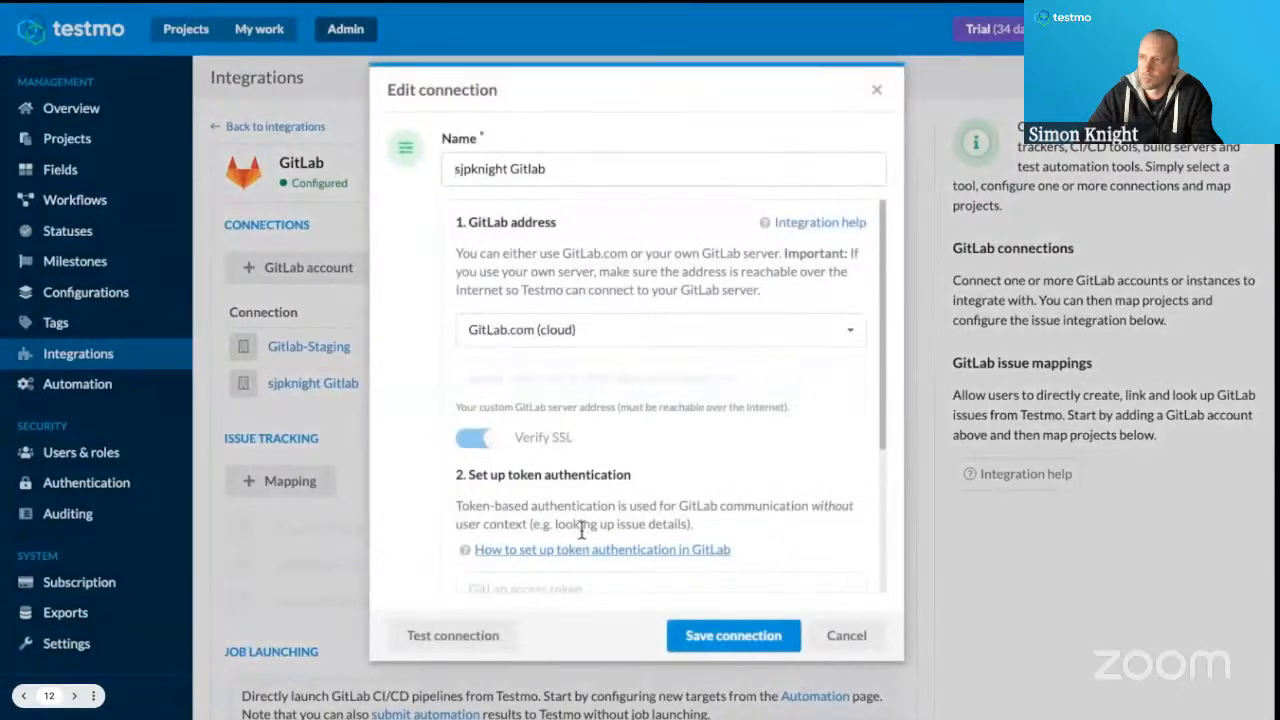
{"action": "scroll", "coordinate": [585, 525], "scroll_direction": "down", "scroll_amount": 4}
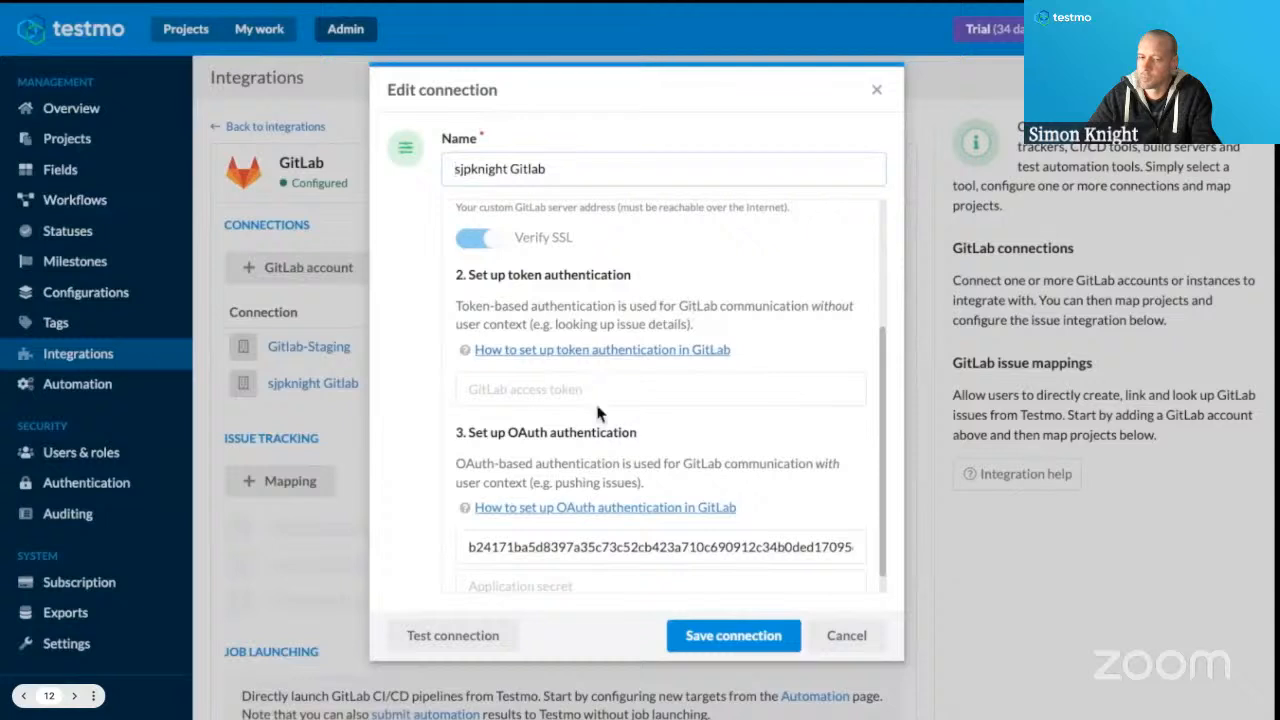
{"action": "scroll", "coordinate": [597, 395], "scroll_direction": "down", "scroll_amount": 1}
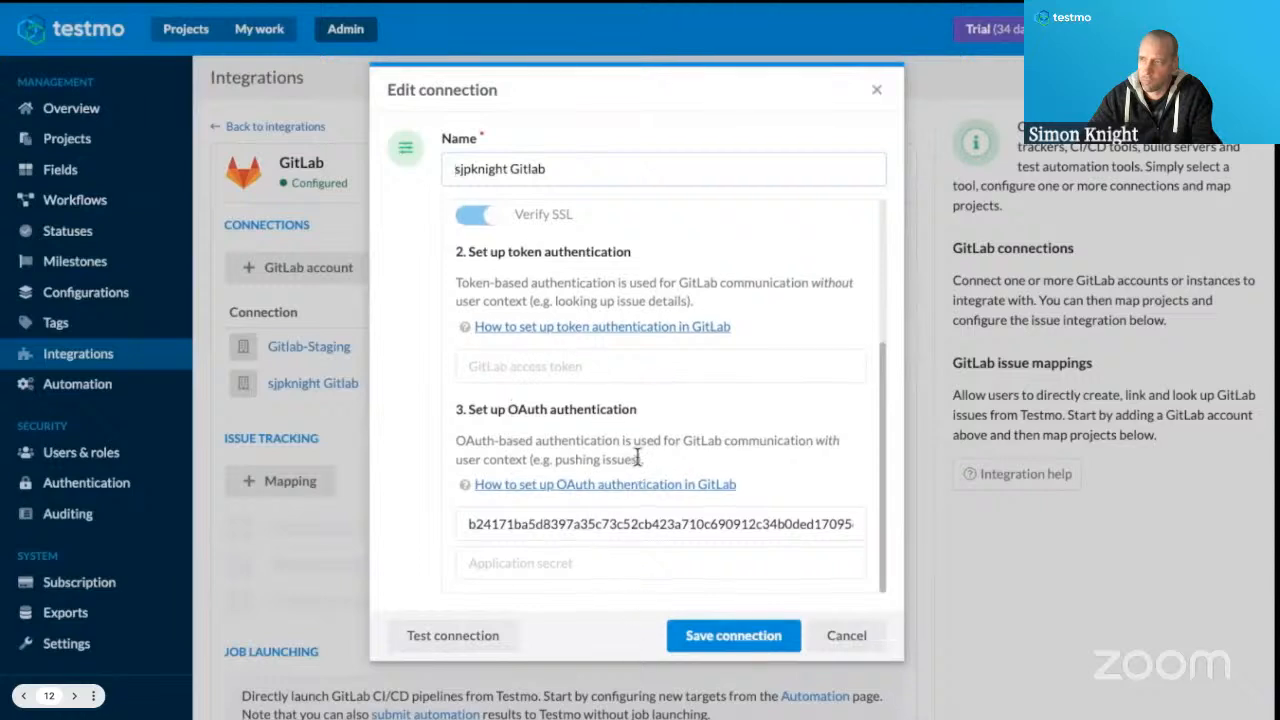
{"action": "left_click", "coordinate": [849, 644]}
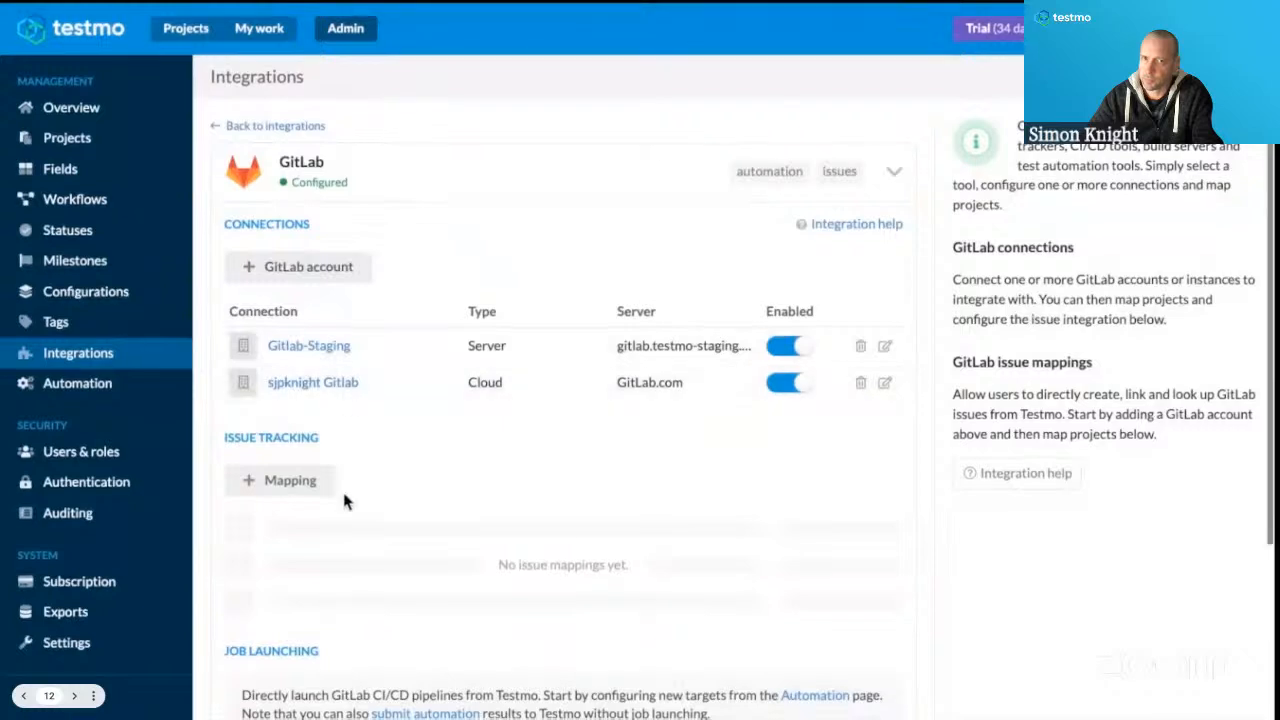
View the Testmo and GitLab project options for a new GitLab issue mapping, then dismiss it without adding one.
{"action": "scroll", "coordinate": [342, 500], "scroll_direction": "down", "scroll_amount": 2}
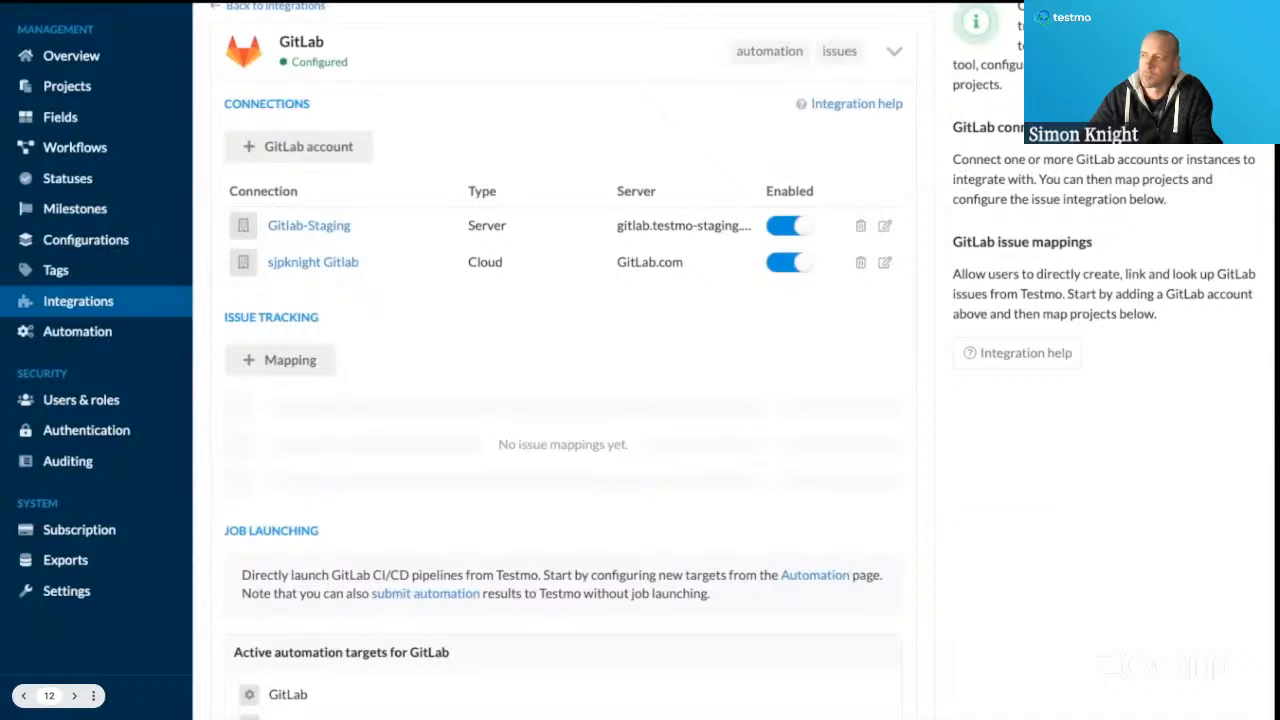
{"action": "left_click", "coordinate": [298, 362]}
{"action": "left_click", "coordinate": [640, 303]}
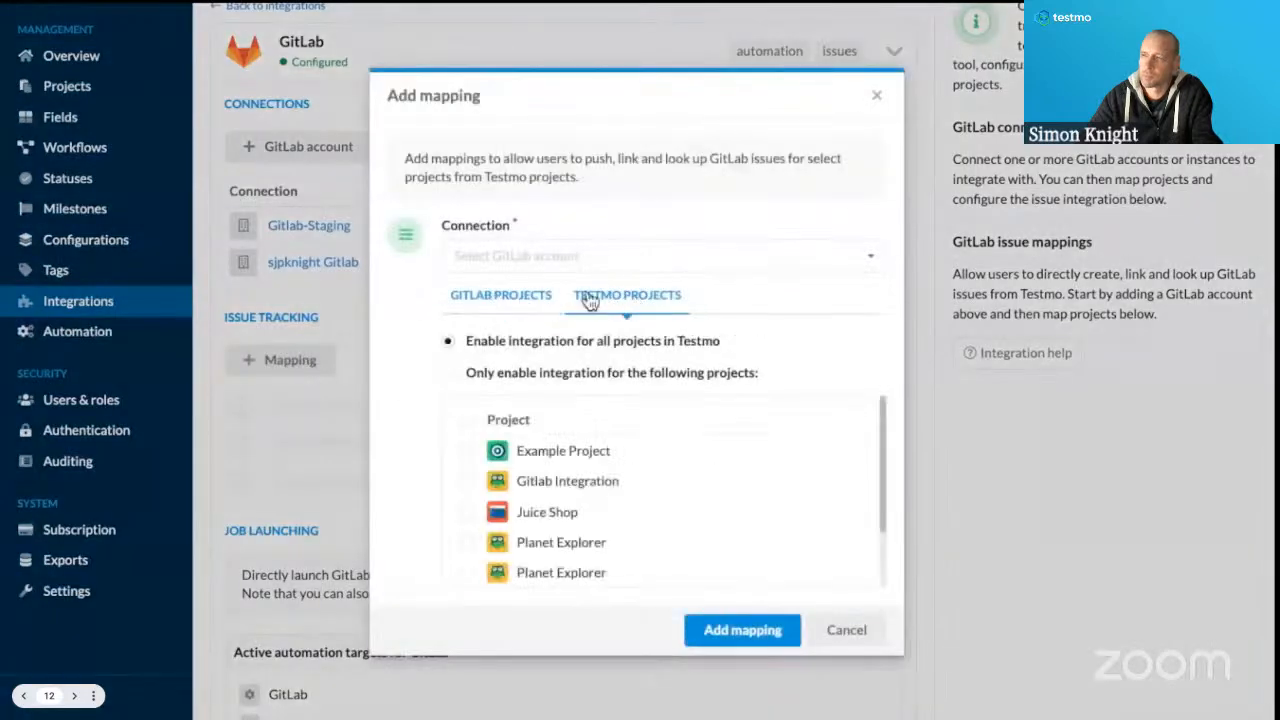
{"action": "left_click", "coordinate": [512, 300]}
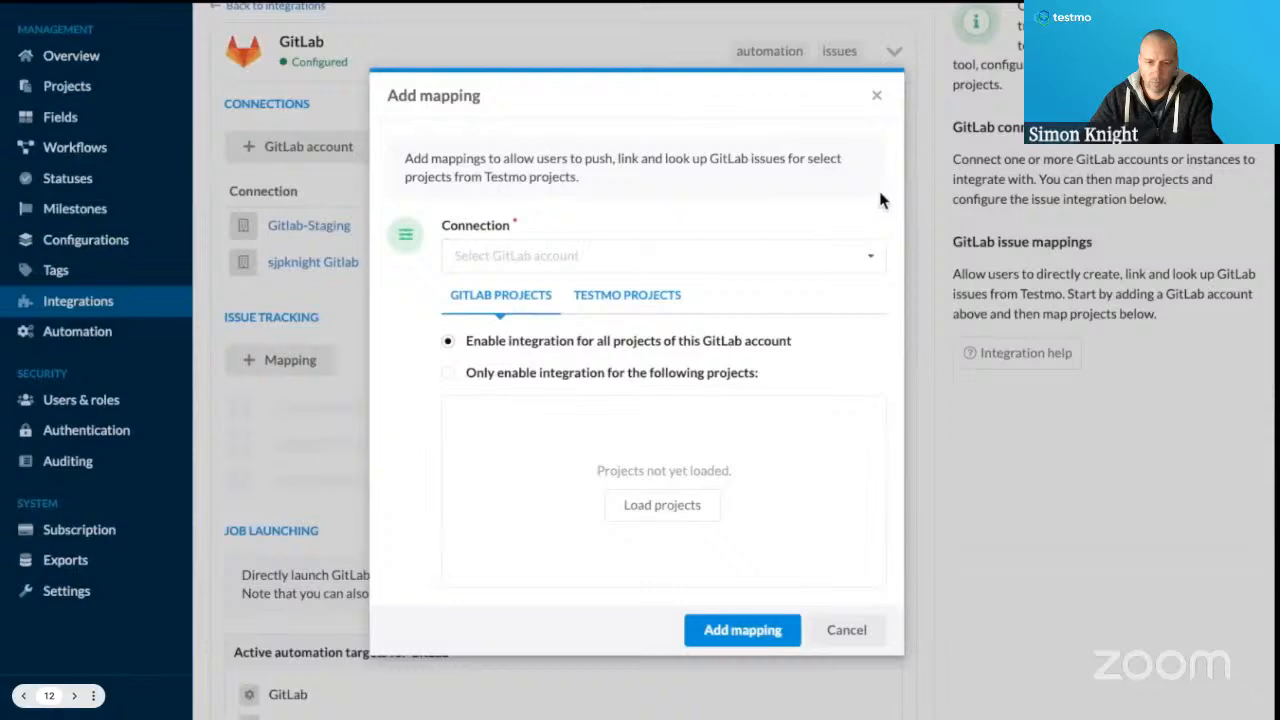
{"action": "left_click", "coordinate": [878, 98]}
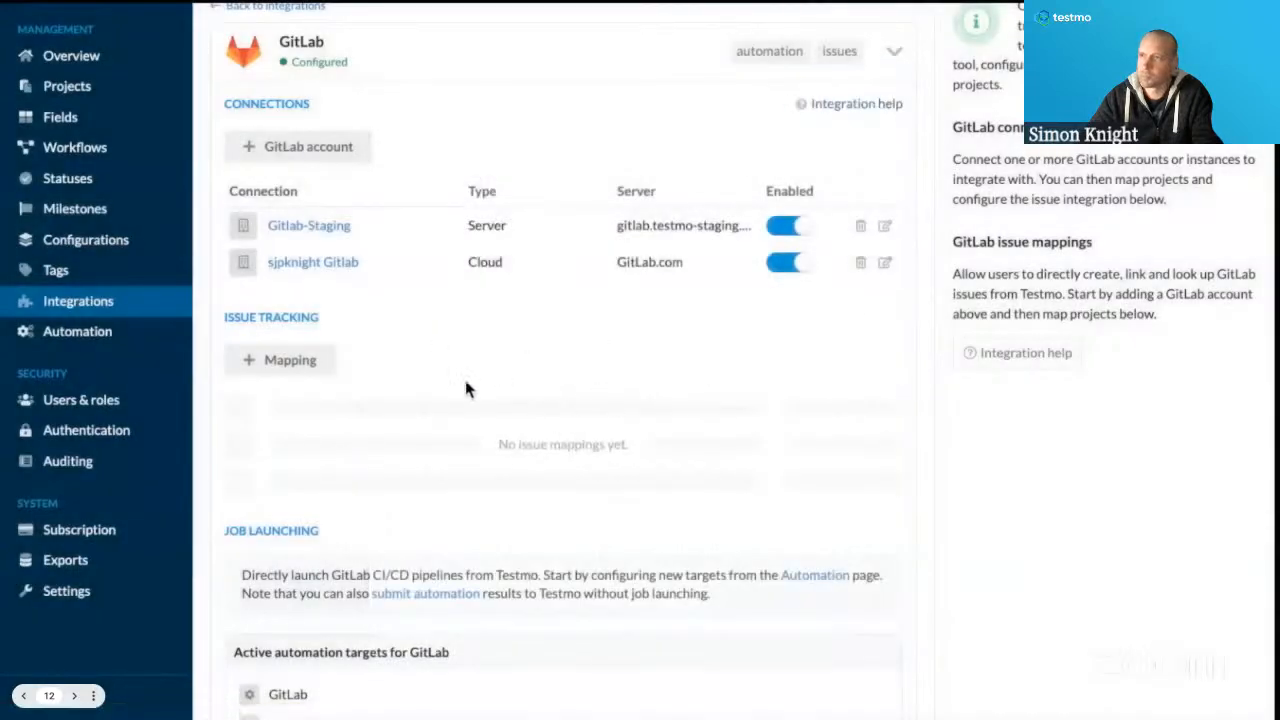
Go to the automation settings and review the repository, workflow and reference of the GitHub job-launching target.
{"action": "scroll", "coordinate": [700, 368], "scroll_direction": "up", "scroll_amount": 2}
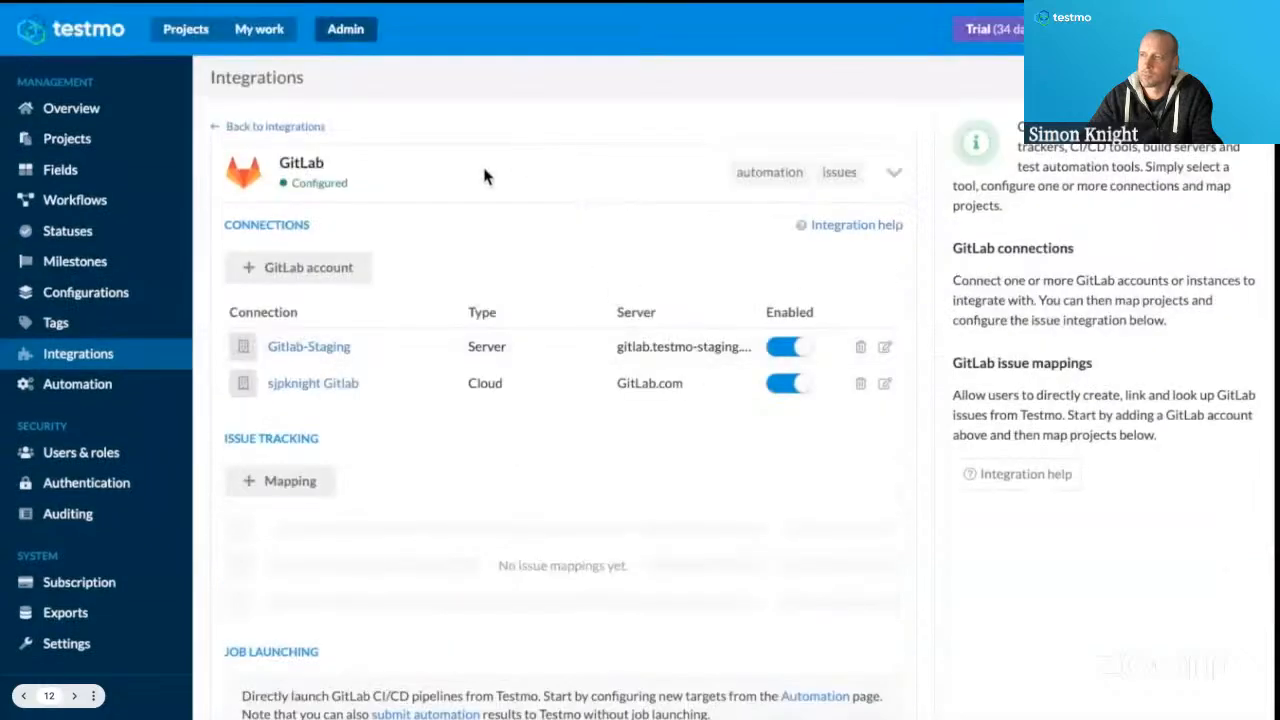
{"action": "left_click", "coordinate": [285, 128]}
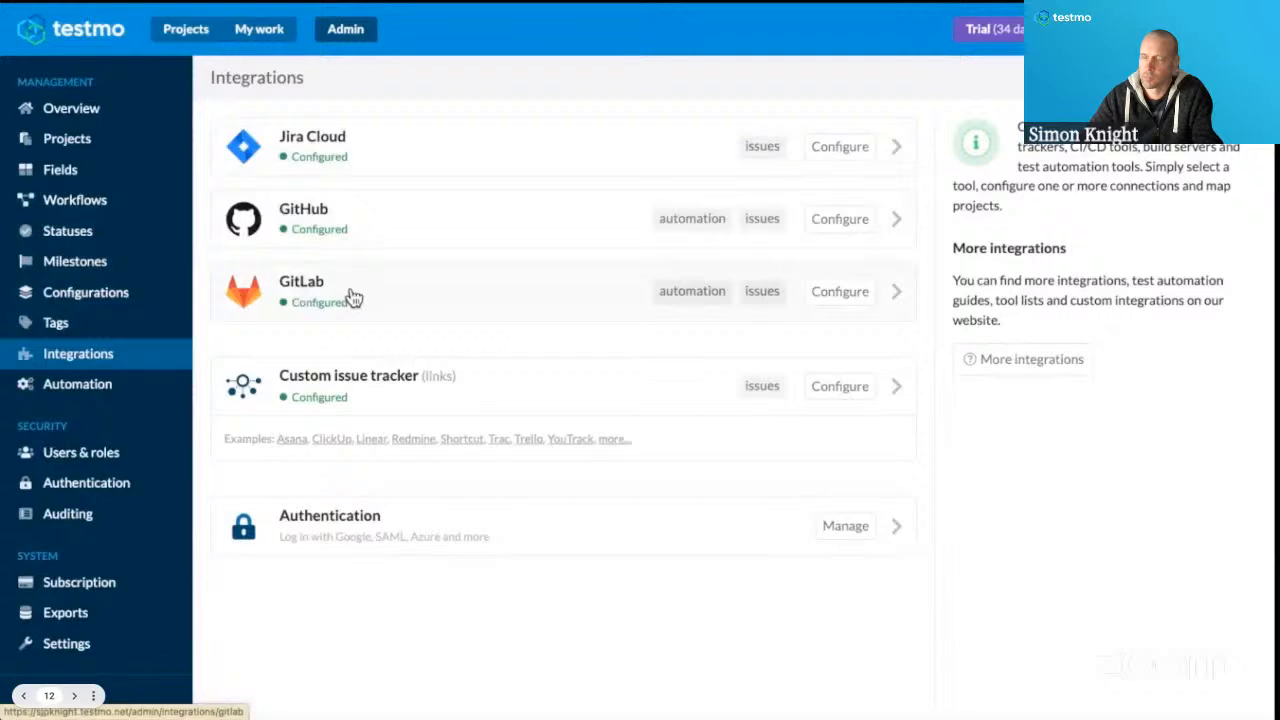
{"action": "left_click", "coordinate": [105, 396]}
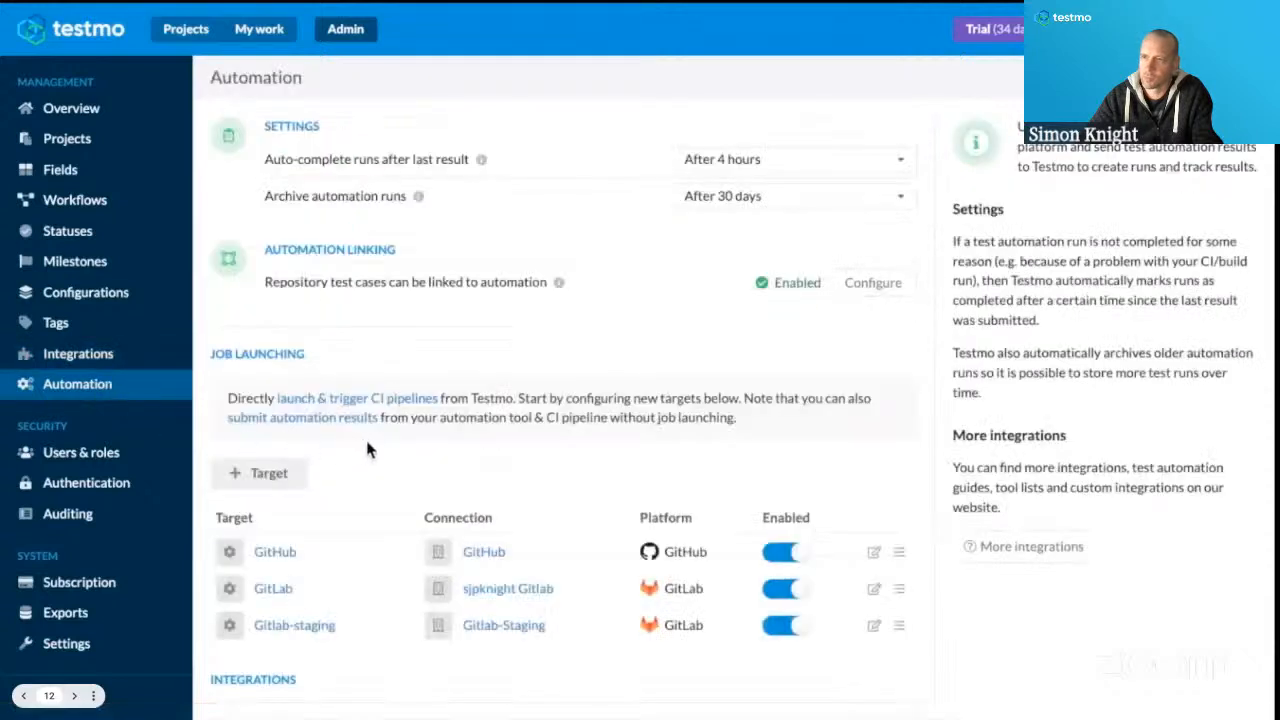
{"action": "scroll", "coordinate": [368, 434], "scroll_direction": "down", "scroll_amount": 3}
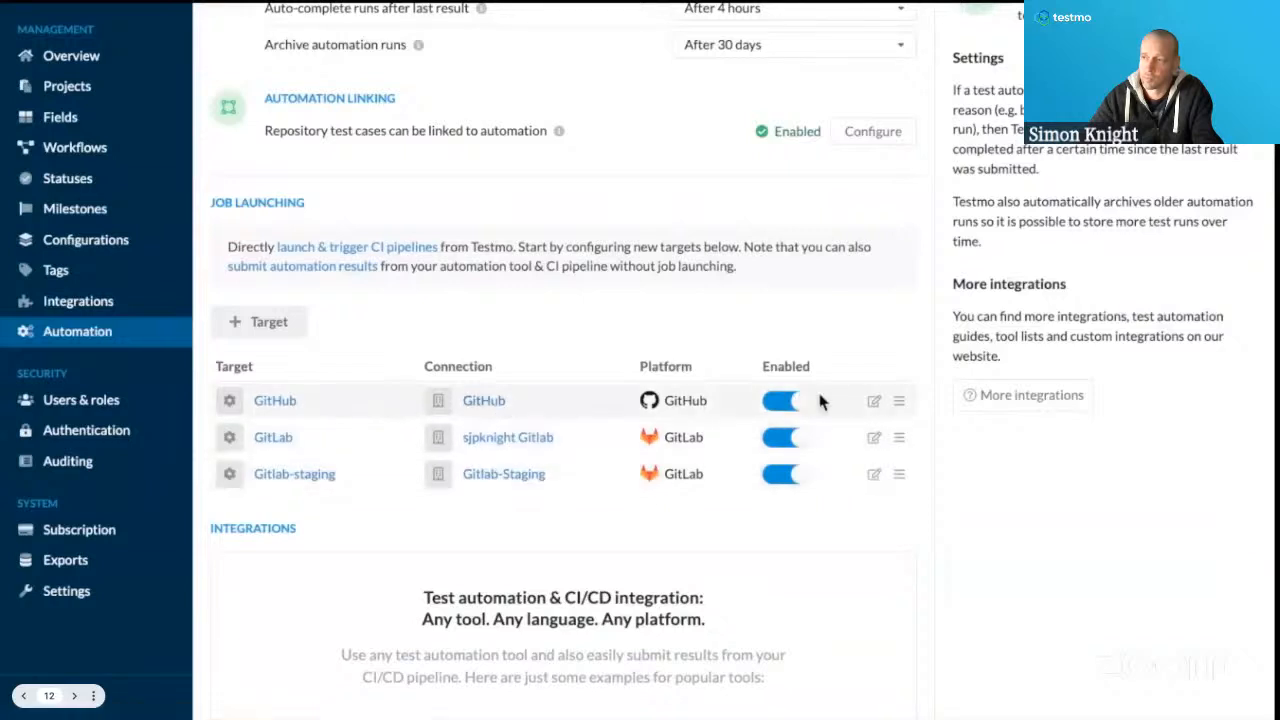
{"action": "left_click", "coordinate": [879, 401]}
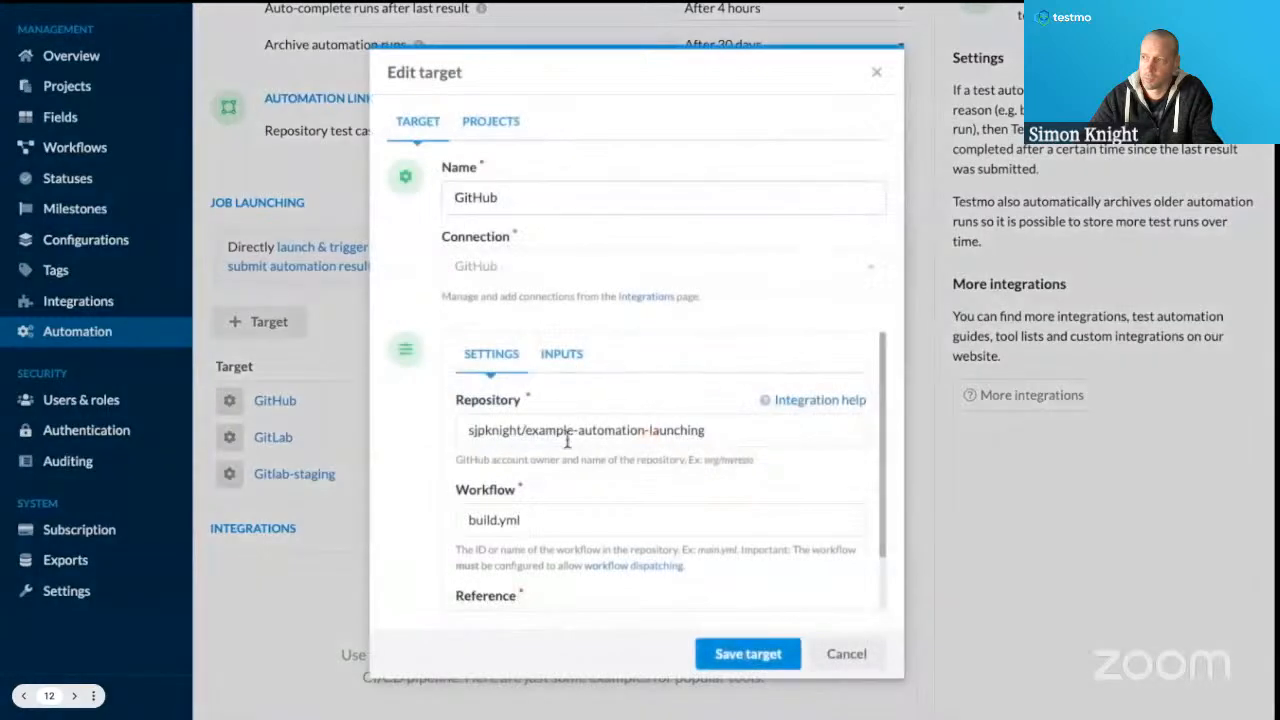
{"action": "scroll", "coordinate": [695, 494], "scroll_direction": "down", "scroll_amount": 2}
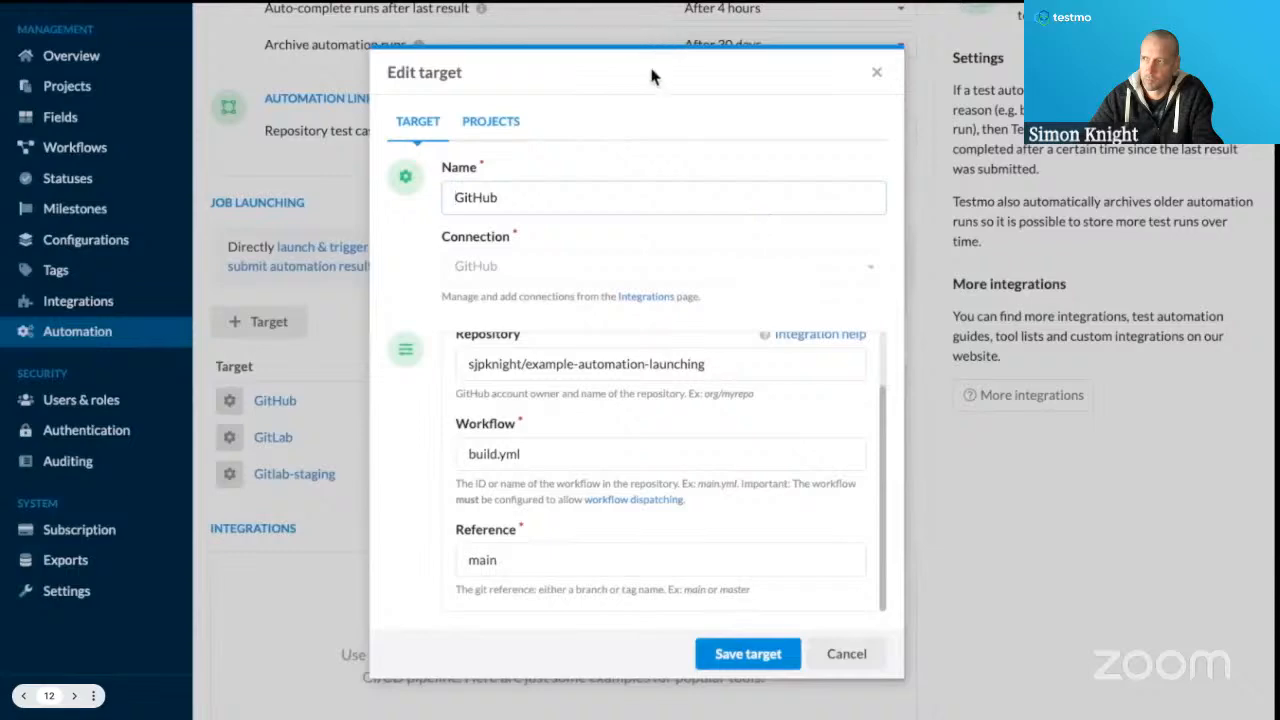
Switch to the GitHub browser tab showing the Actions workflow runs of the example-automation-launching repository.
{"action": "mouse_move", "coordinate": [555, 10]}
{"action": "left_click", "coordinate": [364, 12]}
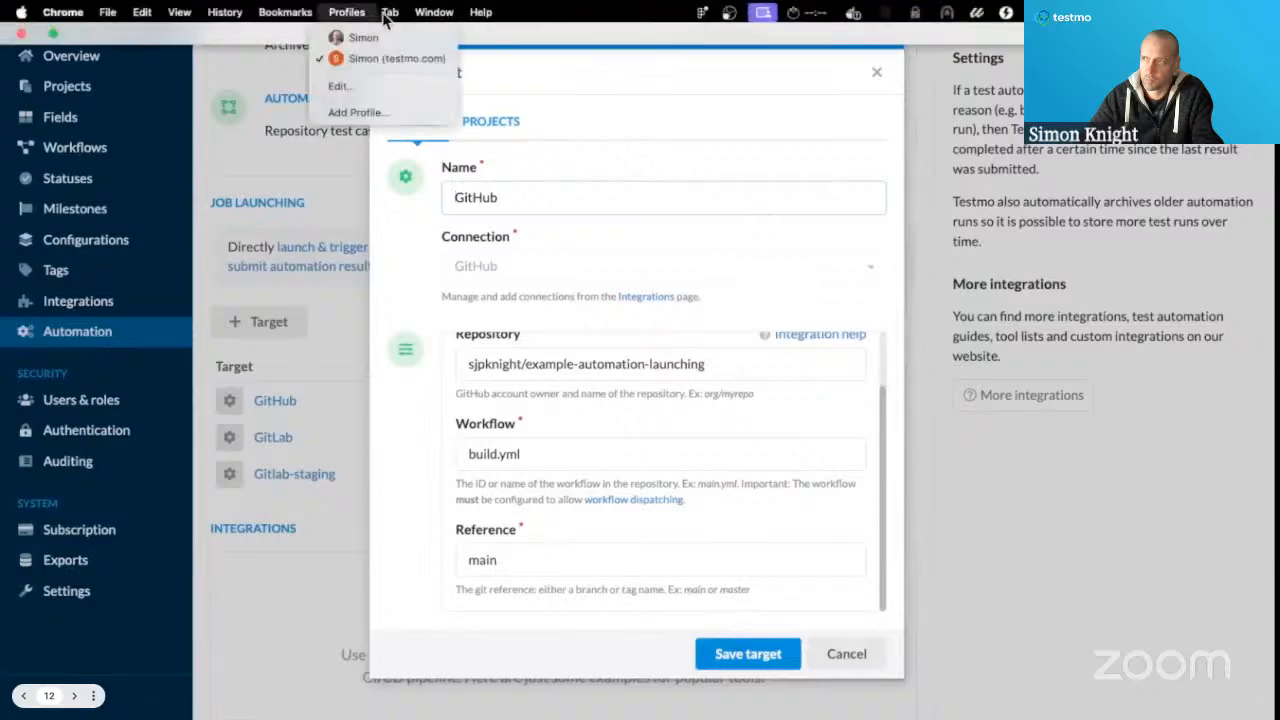
{"action": "left_click", "coordinate": [425, 395]}
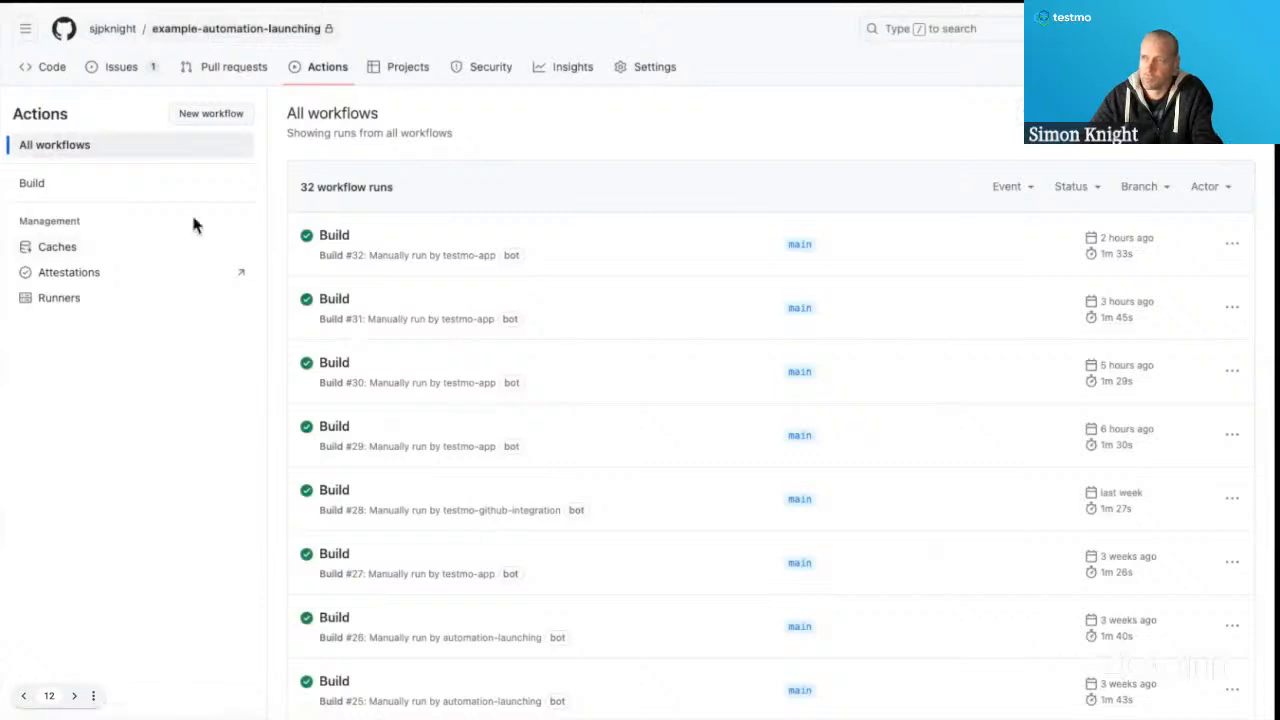
{"action": "mouse_move", "coordinate": [285, 40]}
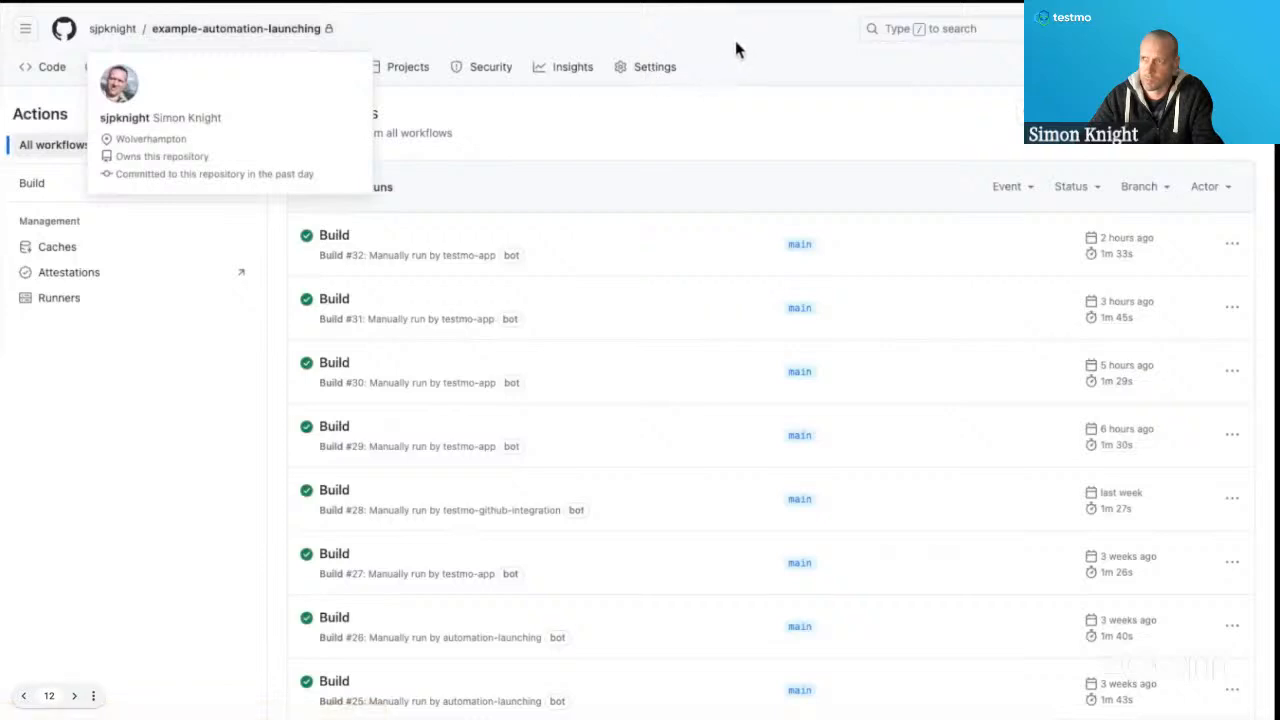
Open build.yml from the repository's .github/workflows folder and examine its dispatch inputs, jobs and Testmo commands.
{"action": "left_click", "coordinate": [54, 68]}
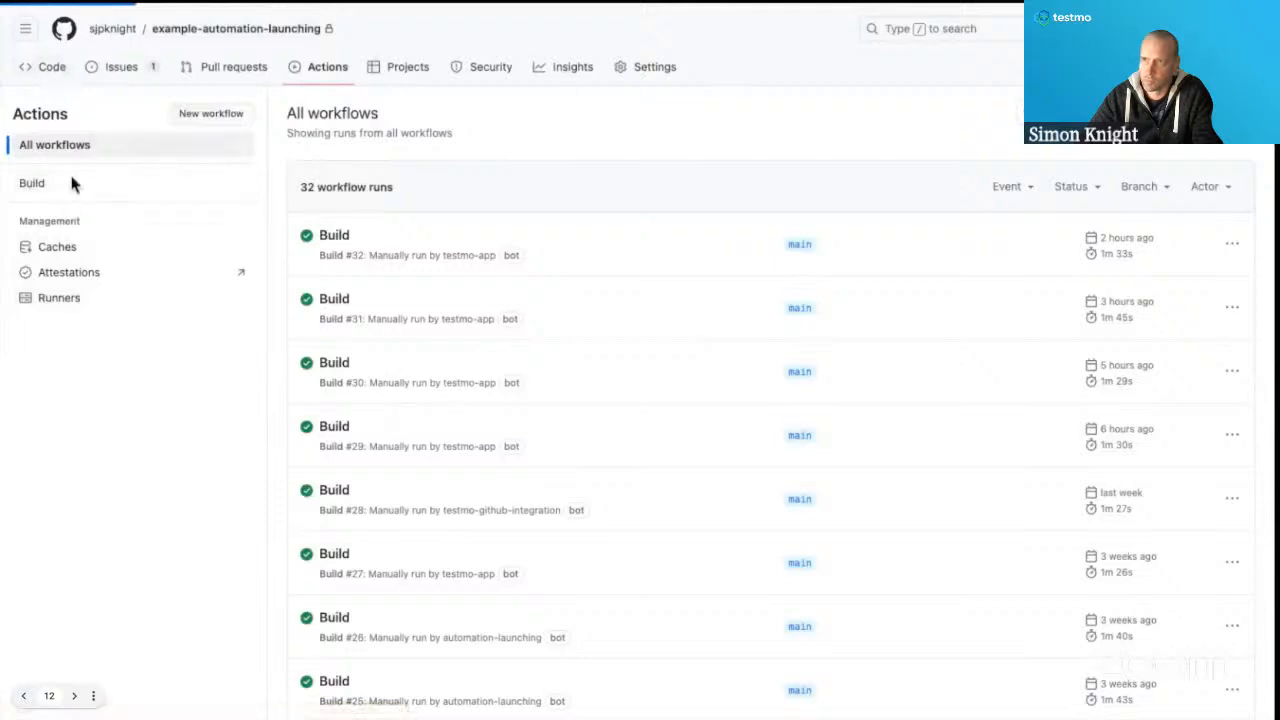
{"action": "left_click", "coordinate": [240, 256]}
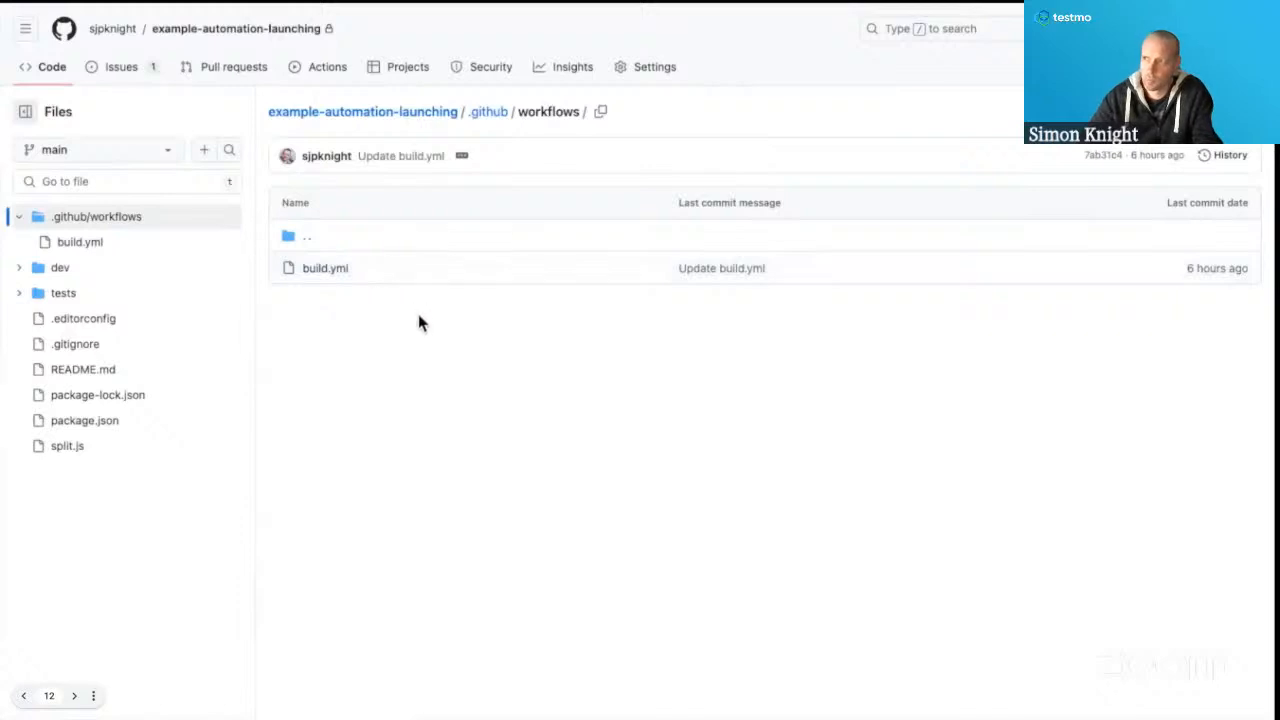
{"action": "left_click", "coordinate": [342, 278]}
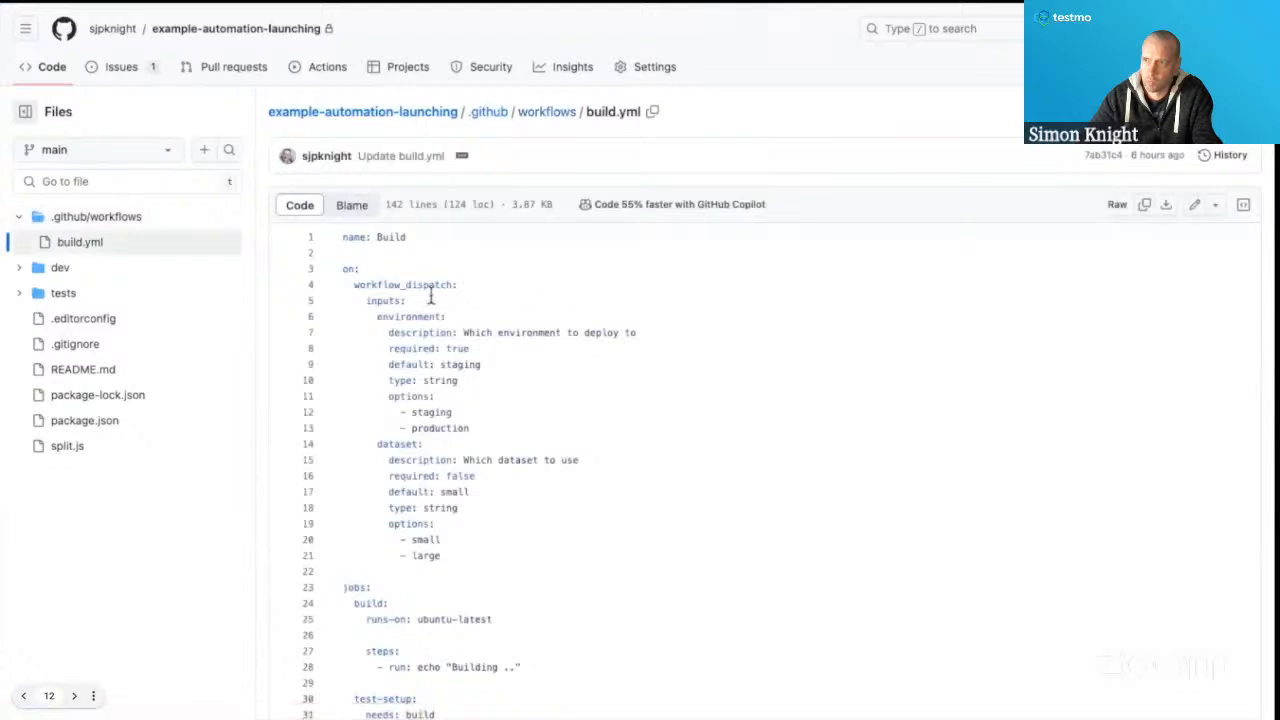
{"action": "scroll", "coordinate": [510, 575], "scroll_direction": "down", "scroll_amount": 6}
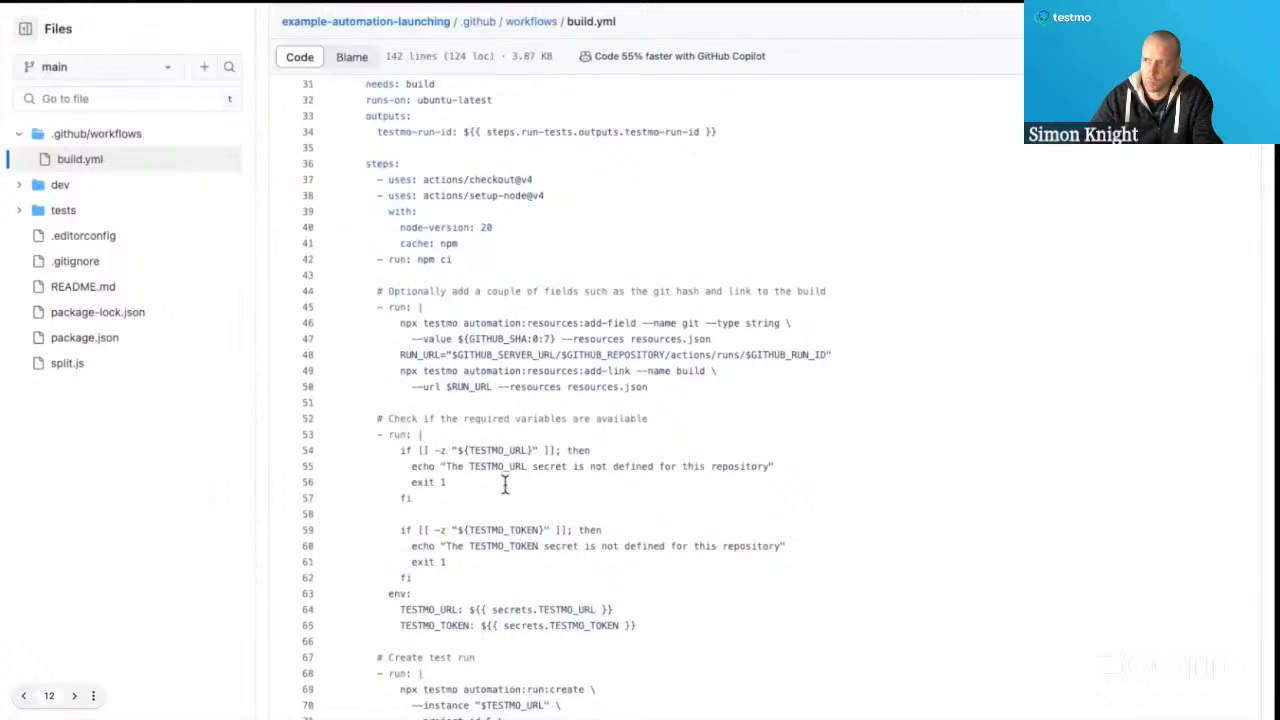
{"action": "scroll", "coordinate": [470, 385], "scroll_direction": "up", "scroll_amount": 4}
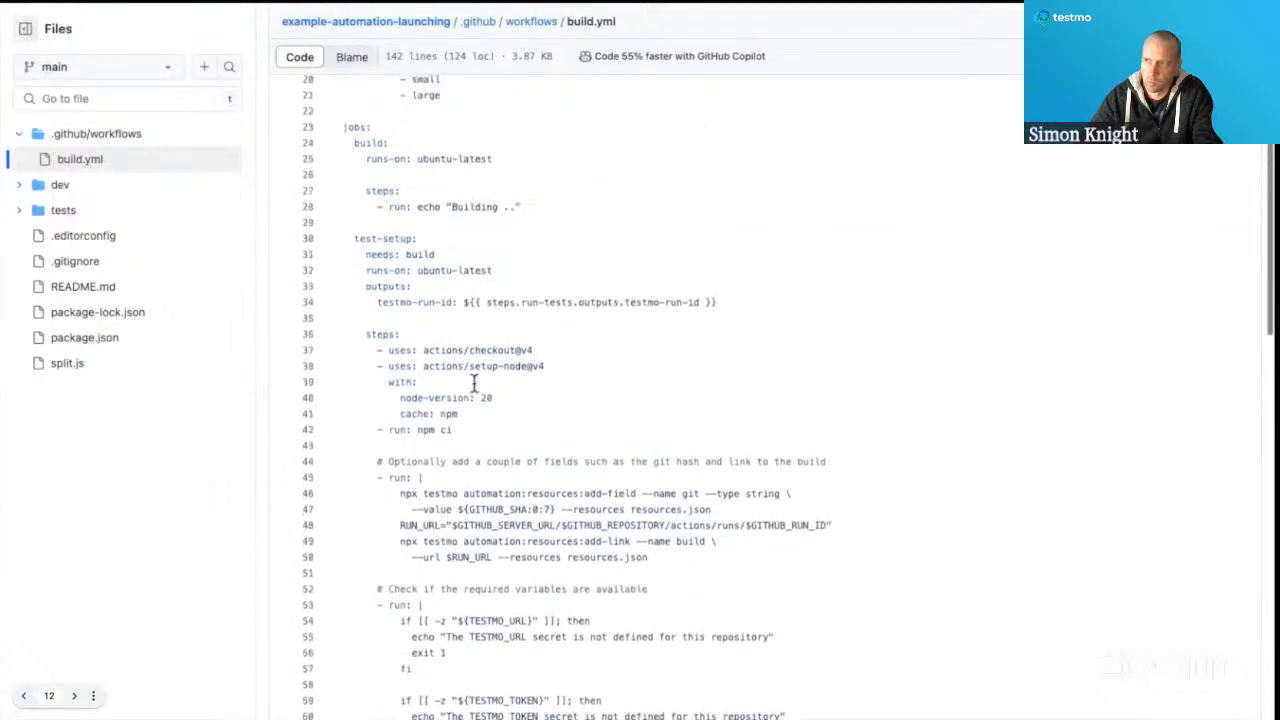
Examine the dispatch inputs, build job and test-setup job in build.yml, including the Testmo variable checks and test run creation.
{"action": "scroll", "coordinate": [498, 428], "scroll_direction": "up", "scroll_amount": 8}
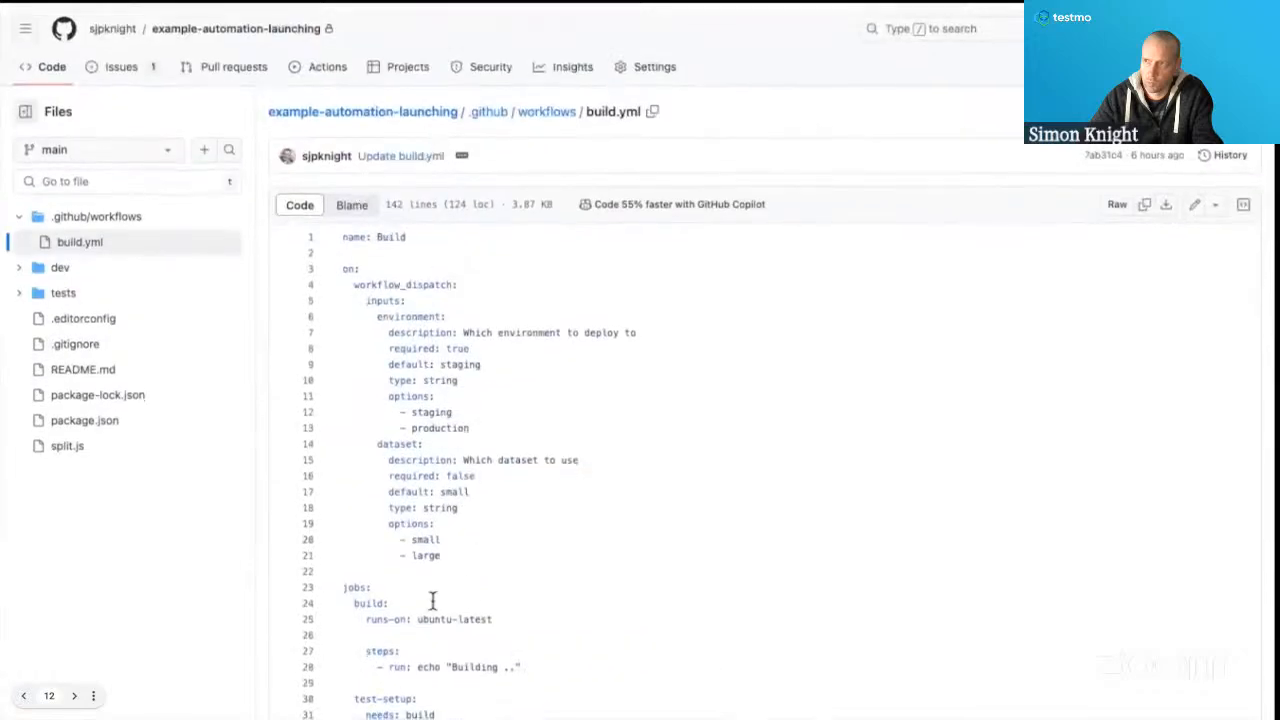
{"action": "scroll", "coordinate": [432, 592], "scroll_direction": "down", "scroll_amount": 2}
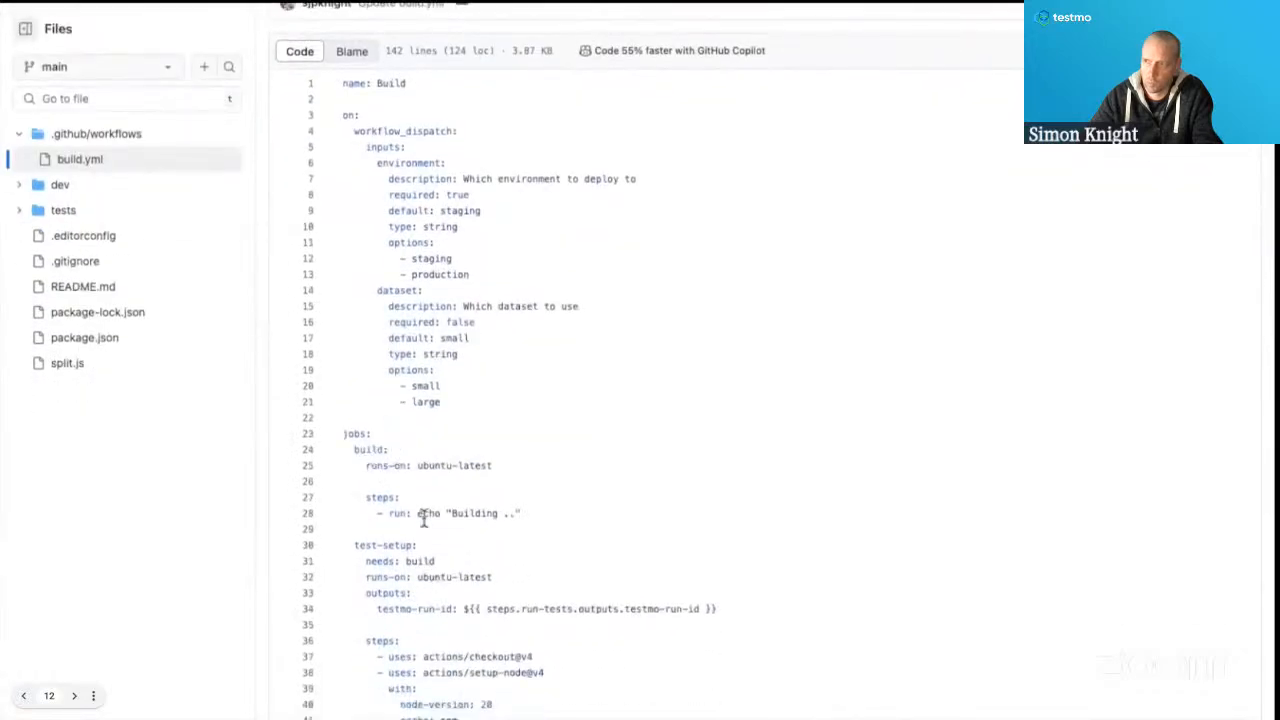
{"action": "scroll", "coordinate": [428, 557], "scroll_direction": "down", "scroll_amount": 4}
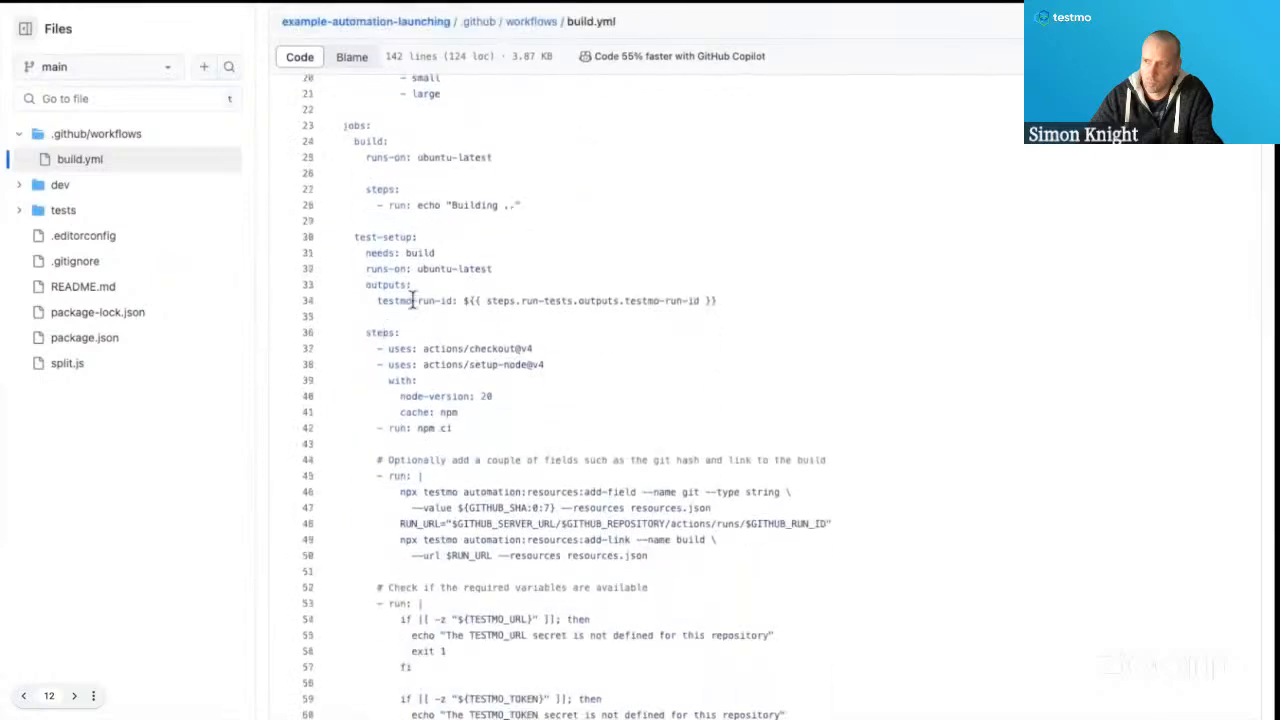
{"action": "scroll", "coordinate": [414, 335], "scroll_direction": "down", "scroll_amount": 2}
{"action": "scroll", "coordinate": [440, 550], "scroll_direction": "down", "scroll_amount": 5}
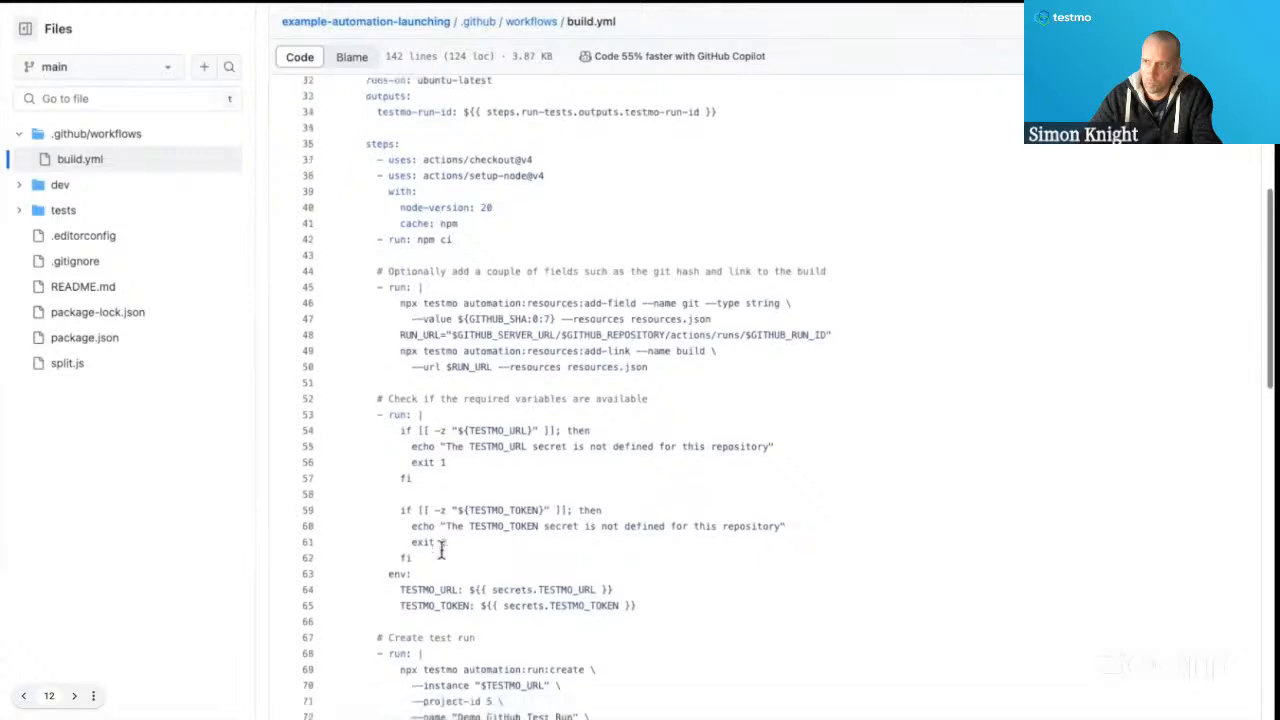
{"action": "scroll", "coordinate": [411, 410], "scroll_direction": "up", "scroll_amount": 2}
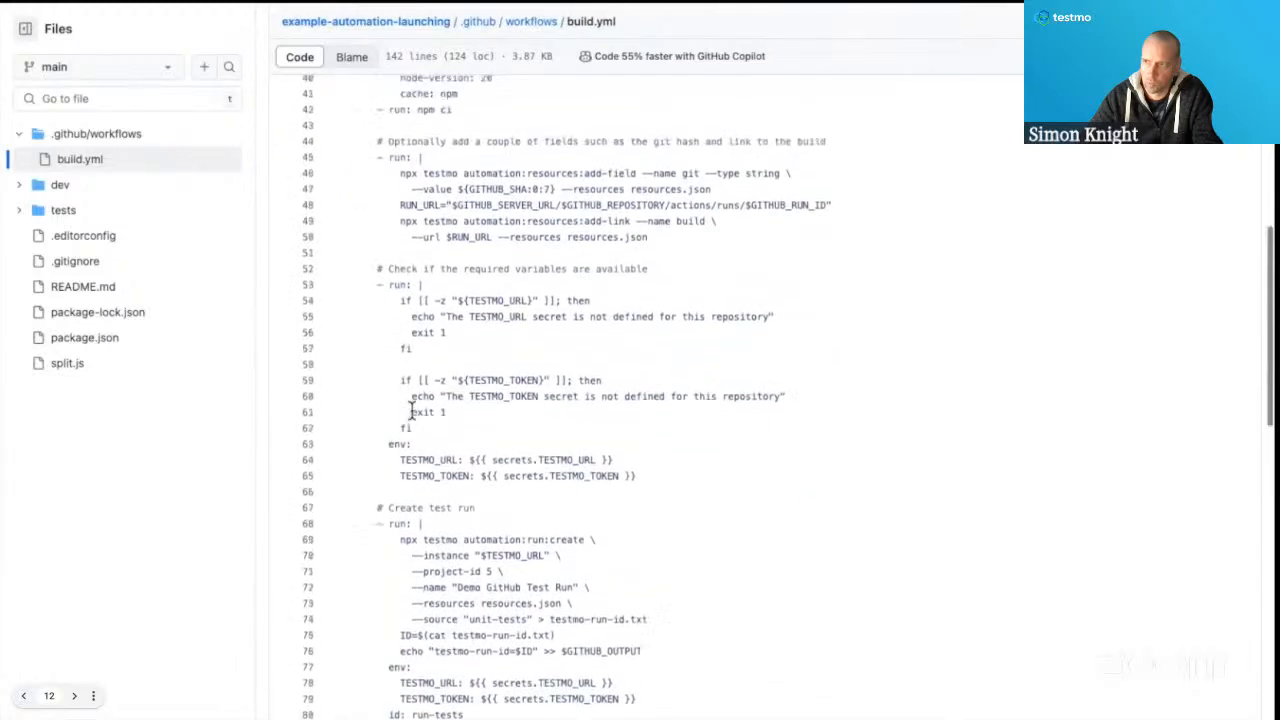
{"action": "scroll", "coordinate": [411, 510], "scroll_direction": "down", "scroll_amount": 3}
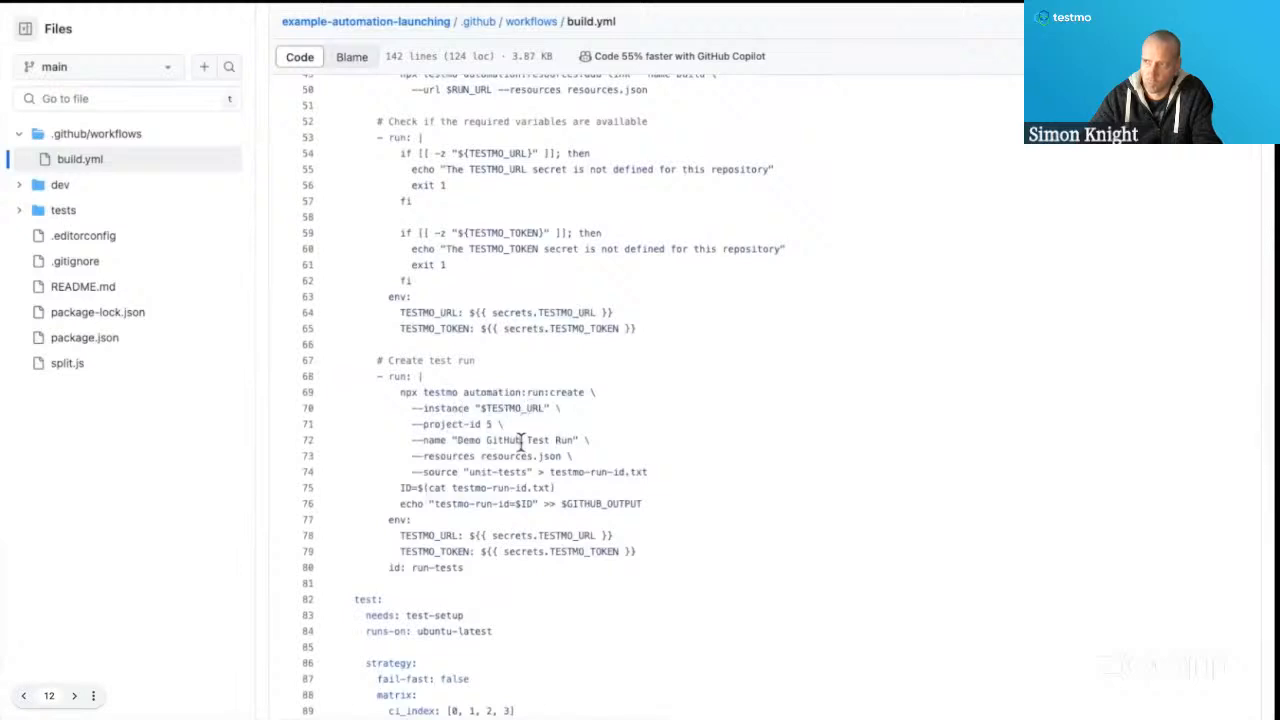
Examine the test, test-complete and deploy jobs in build.yml, including the Testmo submit-thread and run completion commands.
{"action": "scroll", "coordinate": [521, 430], "scroll_direction": "down", "scroll_amount": 5}
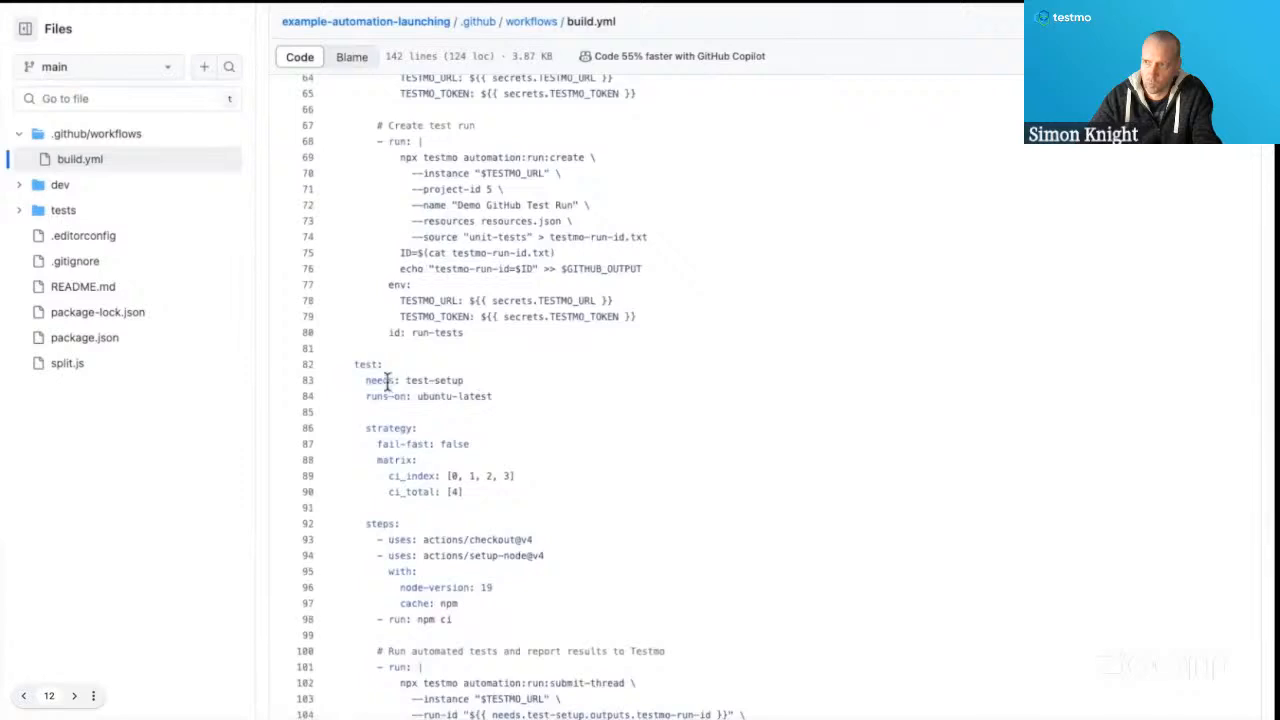
{"action": "scroll", "coordinate": [731, 703], "scroll_direction": "down", "scroll_amount": 4}
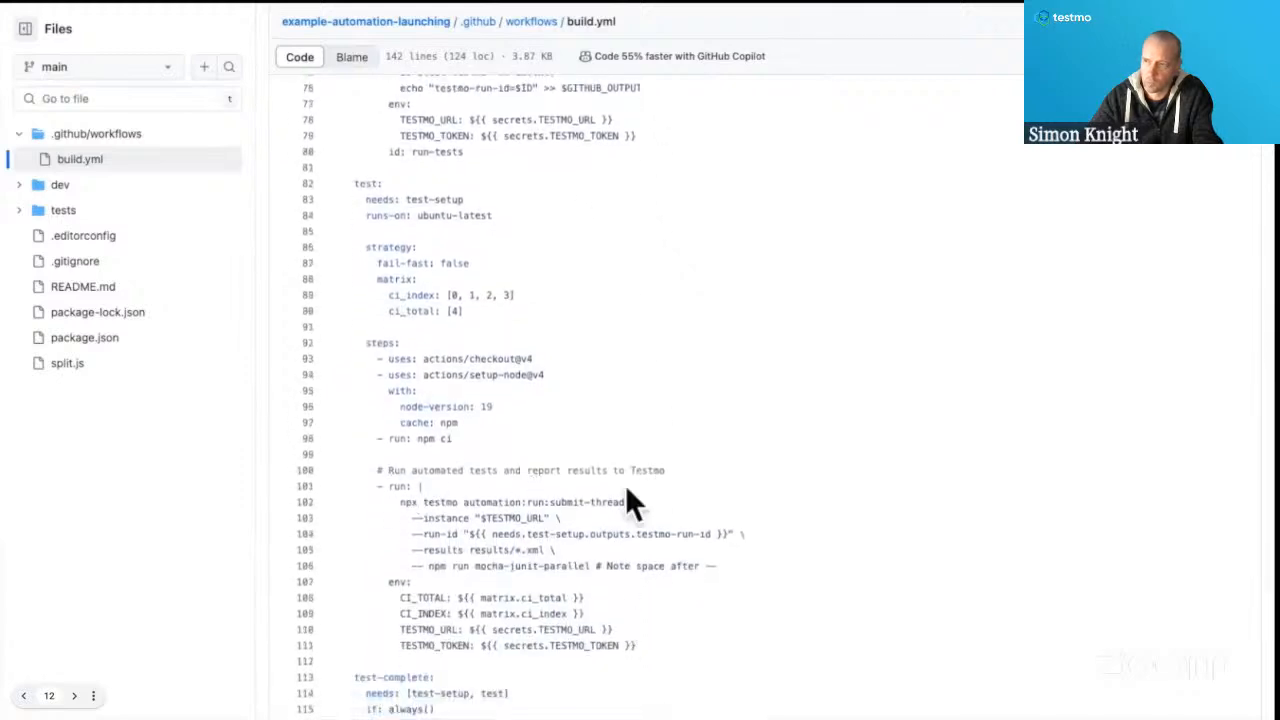
{"action": "scroll", "coordinate": [580, 517], "scroll_direction": "down", "scroll_amount": 4}
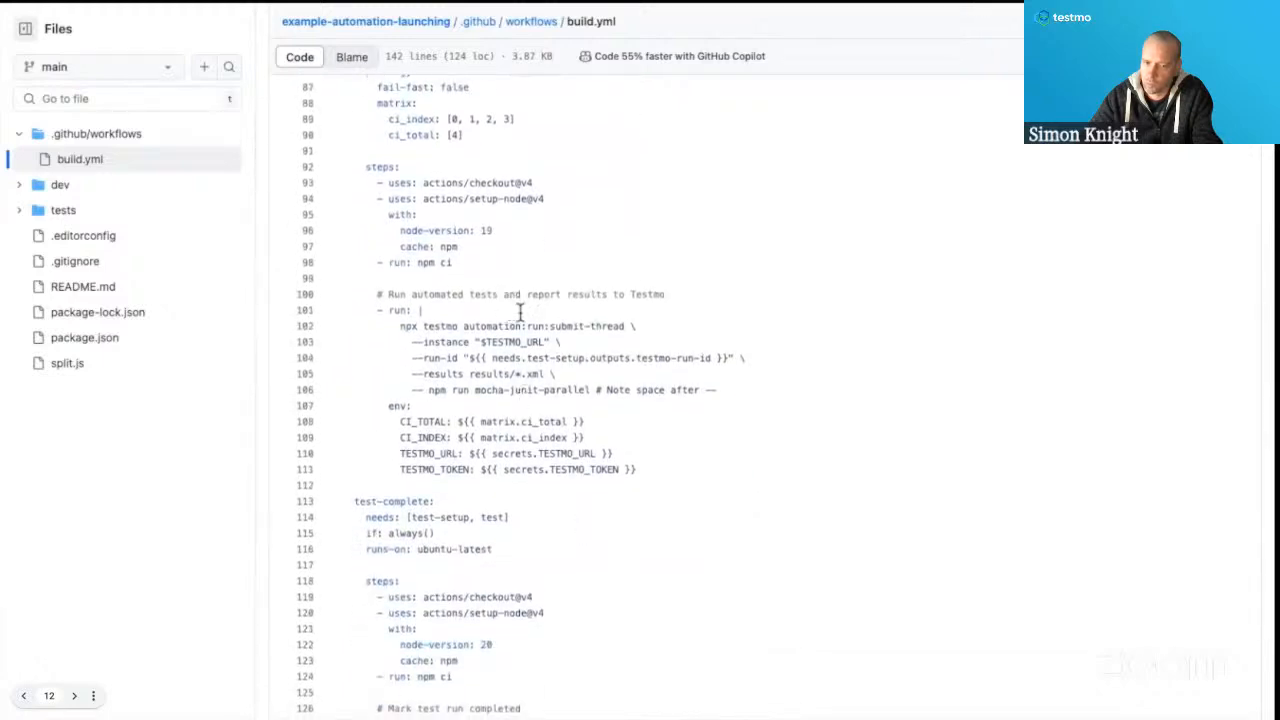
{"action": "scroll", "coordinate": [541, 362], "scroll_direction": "down", "scroll_amount": 3}
{"action": "scroll", "coordinate": [541, 362], "scroll_direction": "down", "scroll_amount": 3}
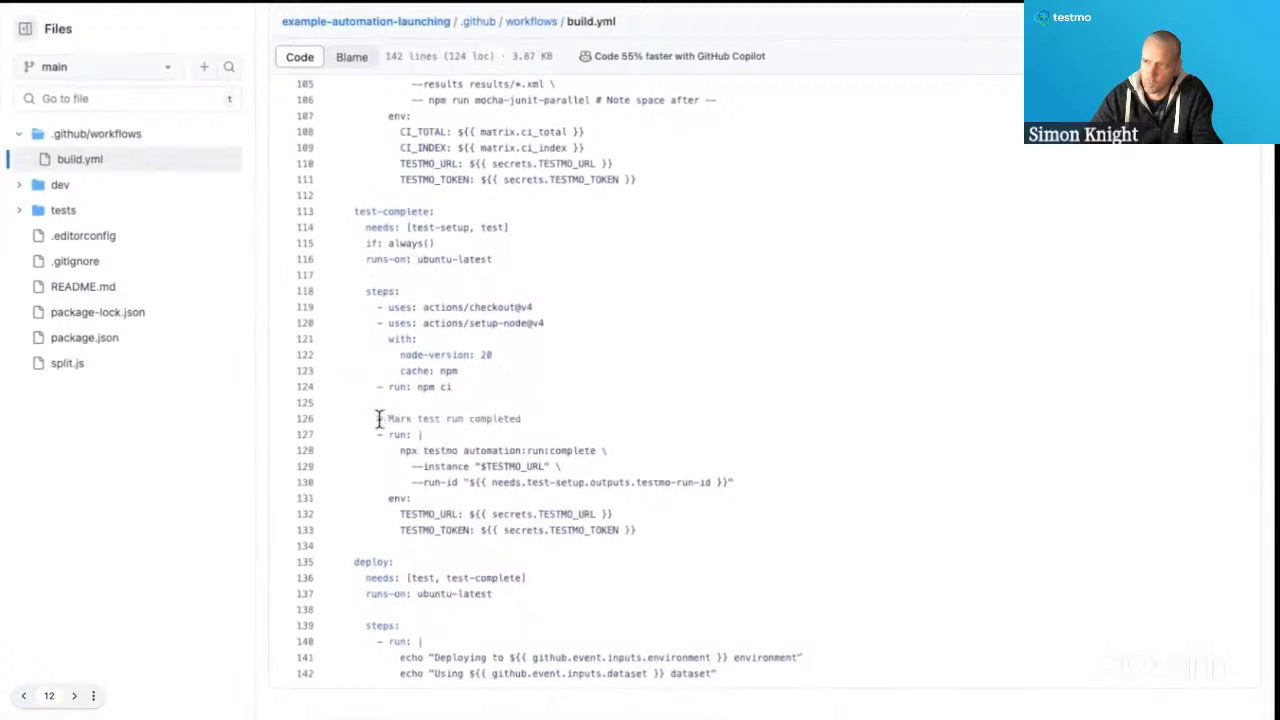
{"action": "scroll", "coordinate": [489, 448], "scroll_direction": "up", "scroll_amount": 1}
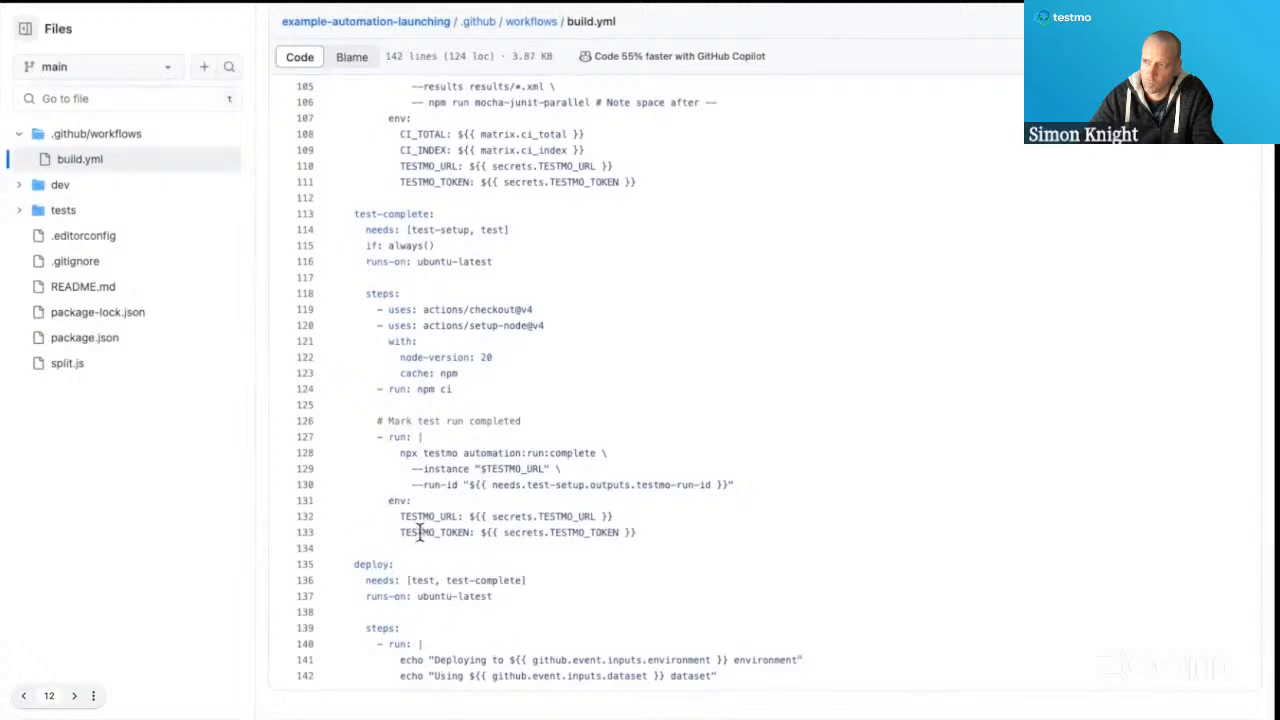
Go to the repository's Actions and open the most recent Build run to examine its job graph.
{"action": "scroll", "coordinate": [420, 533], "scroll_direction": "up", "scroll_amount": 20}
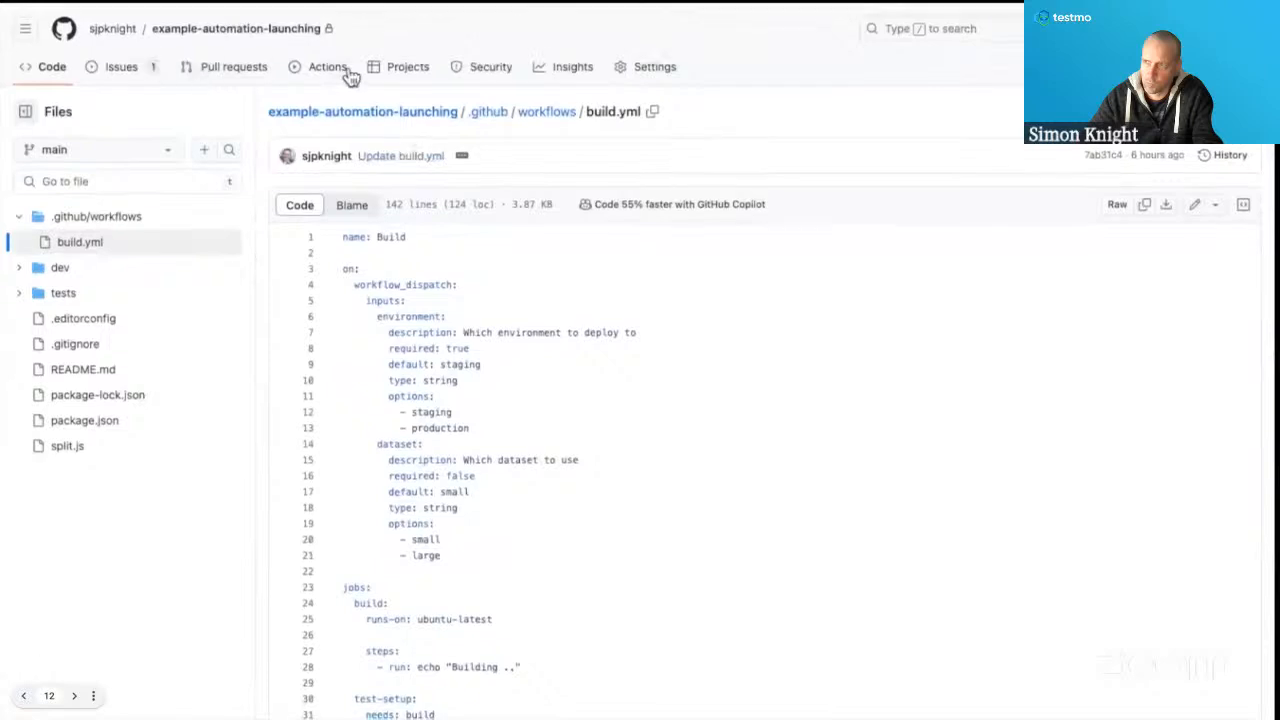
{"action": "left_click", "coordinate": [330, 74]}
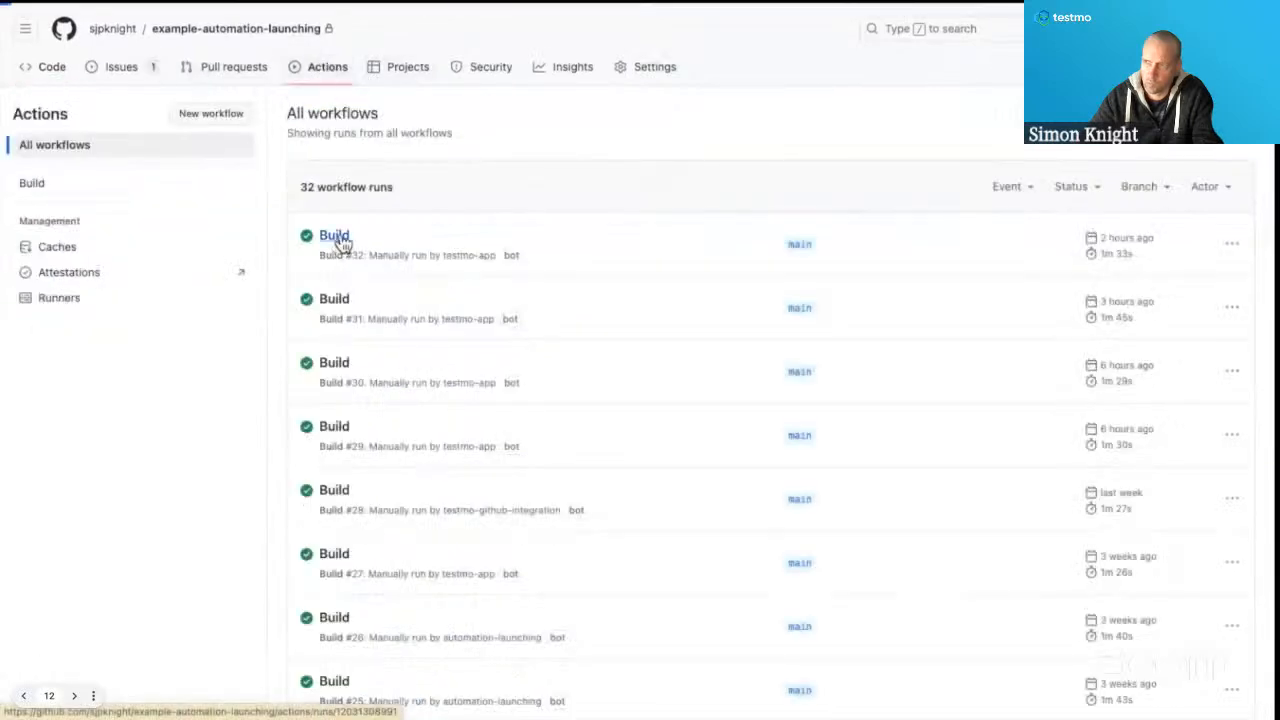
{"action": "left_click", "coordinate": [336, 238]}
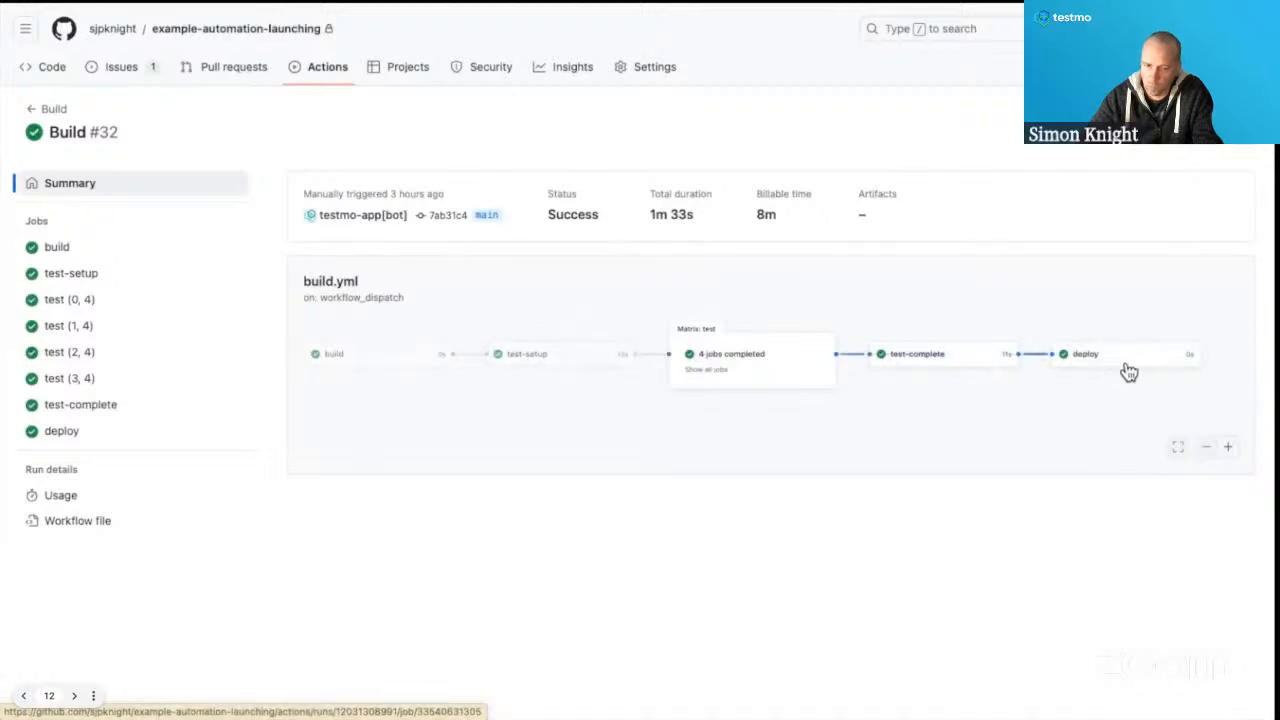
{"action": "scroll", "coordinate": [1000, 357], "scroll_direction": "up", "scroll_amount": 2}
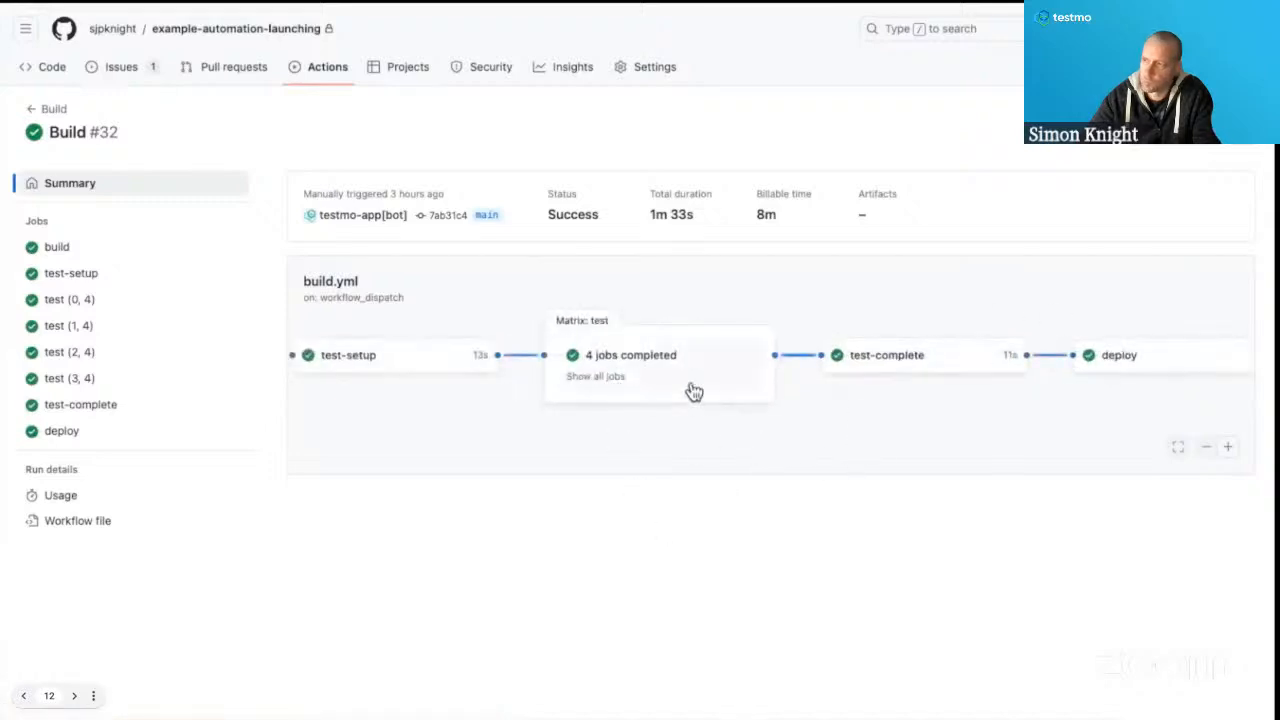
{"action": "scroll", "coordinate": [705, 380], "scroll_direction": "down", "scroll_amount": 2}
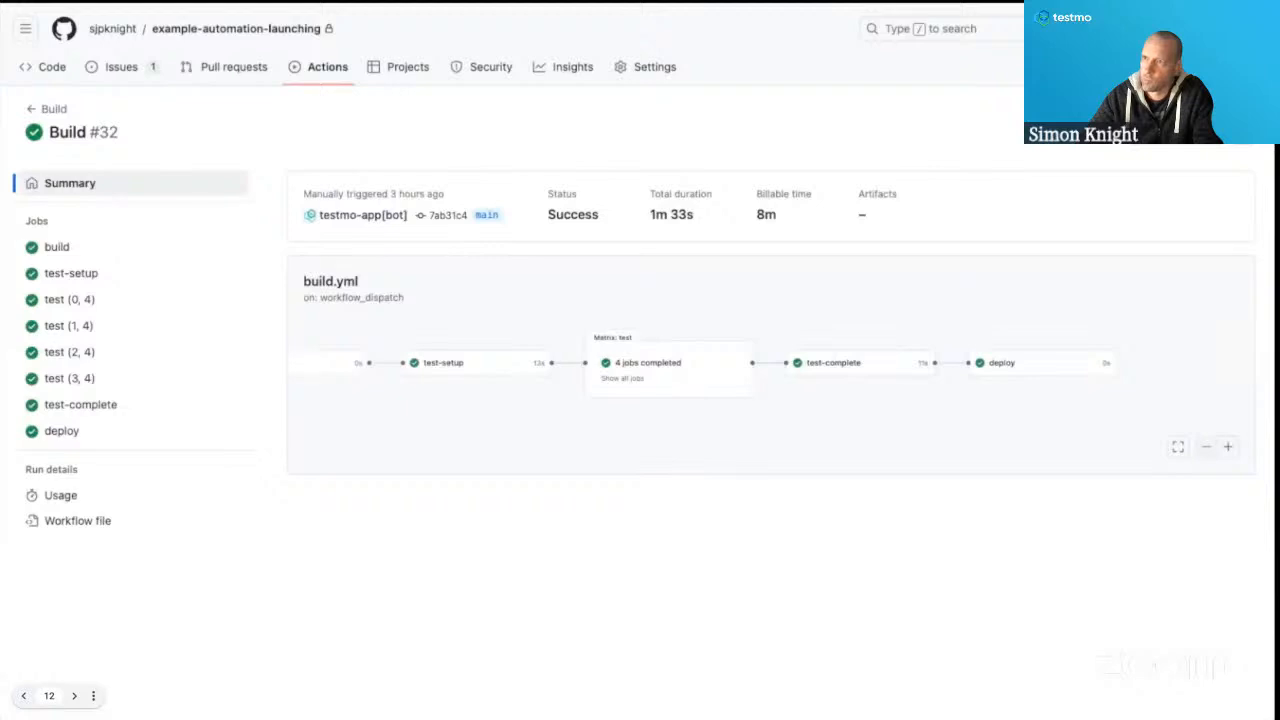
Switch to the Testmo Automation admin browser tab and review the GitHub target's workflow and reference settings.
{"action": "mouse_move", "coordinate": [500, 8]}
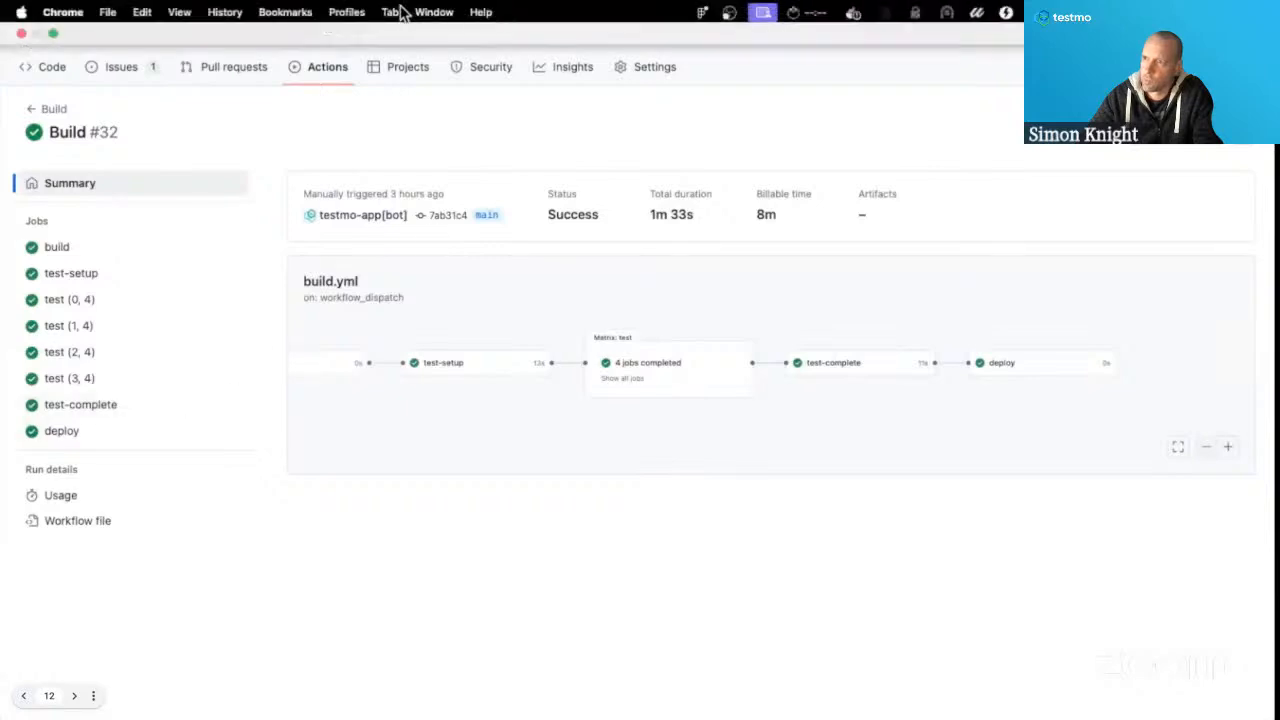
{"action": "left_click", "coordinate": [390, 12]}
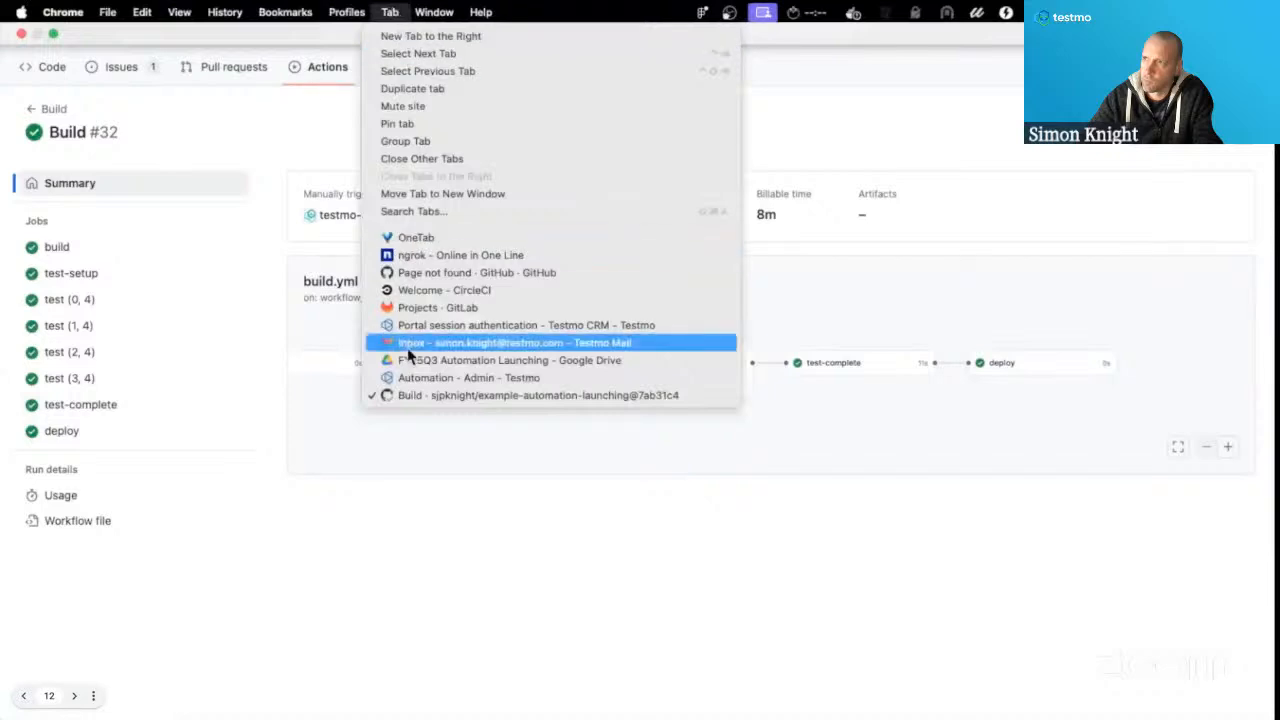
{"action": "left_click", "coordinate": [418, 388]}
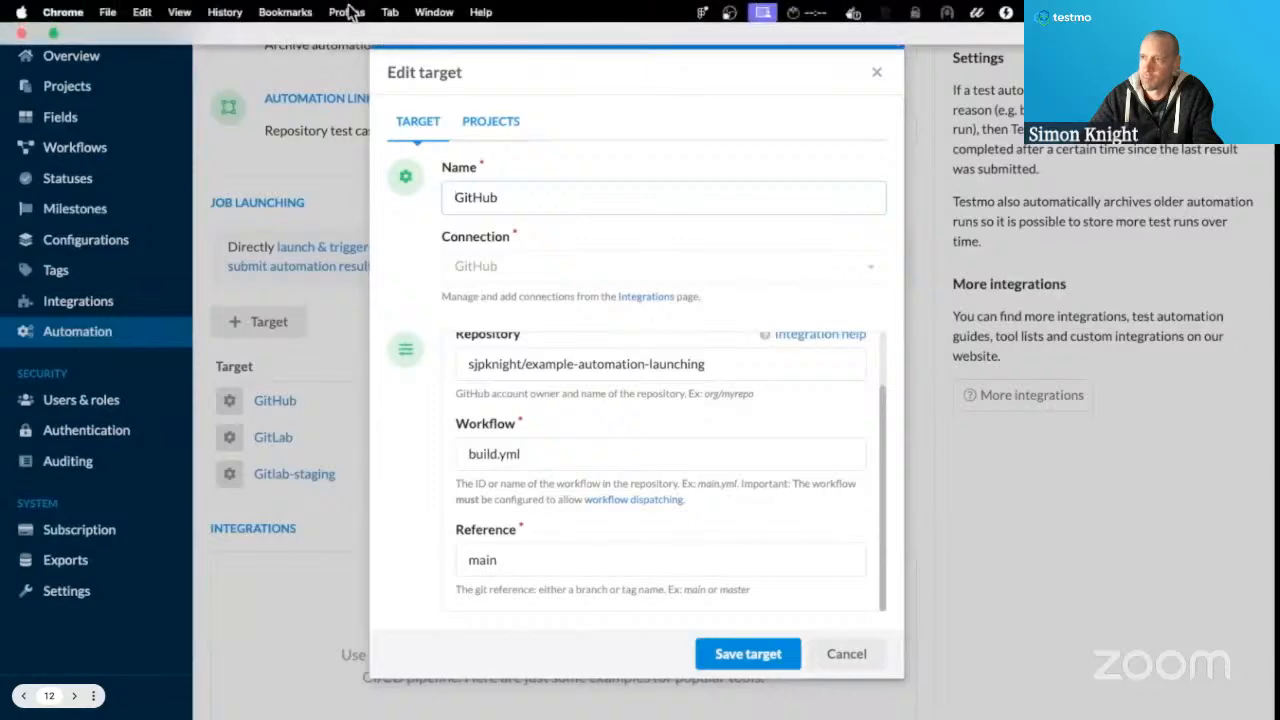
Return to the GitHub Build run browser tab and fit the whole build.yml job graph in view.
{"action": "left_click", "coordinate": [390, 12]}
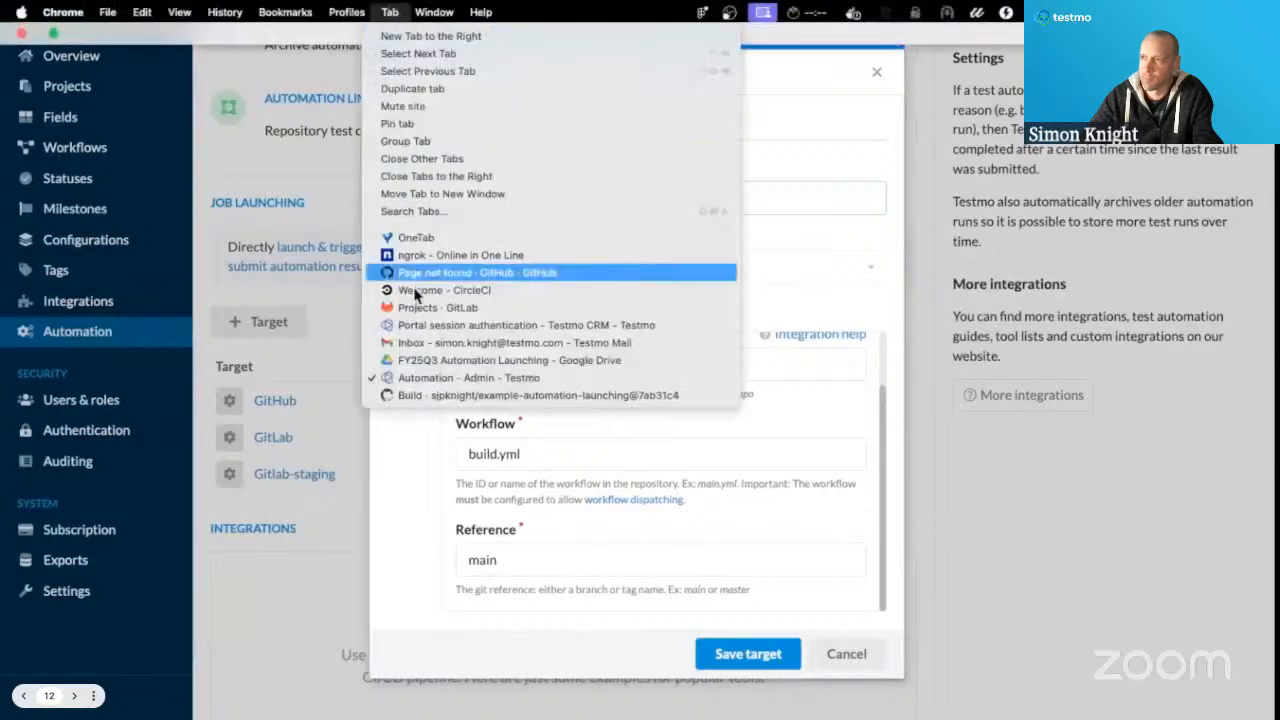
{"action": "left_click", "coordinate": [419, 396]}
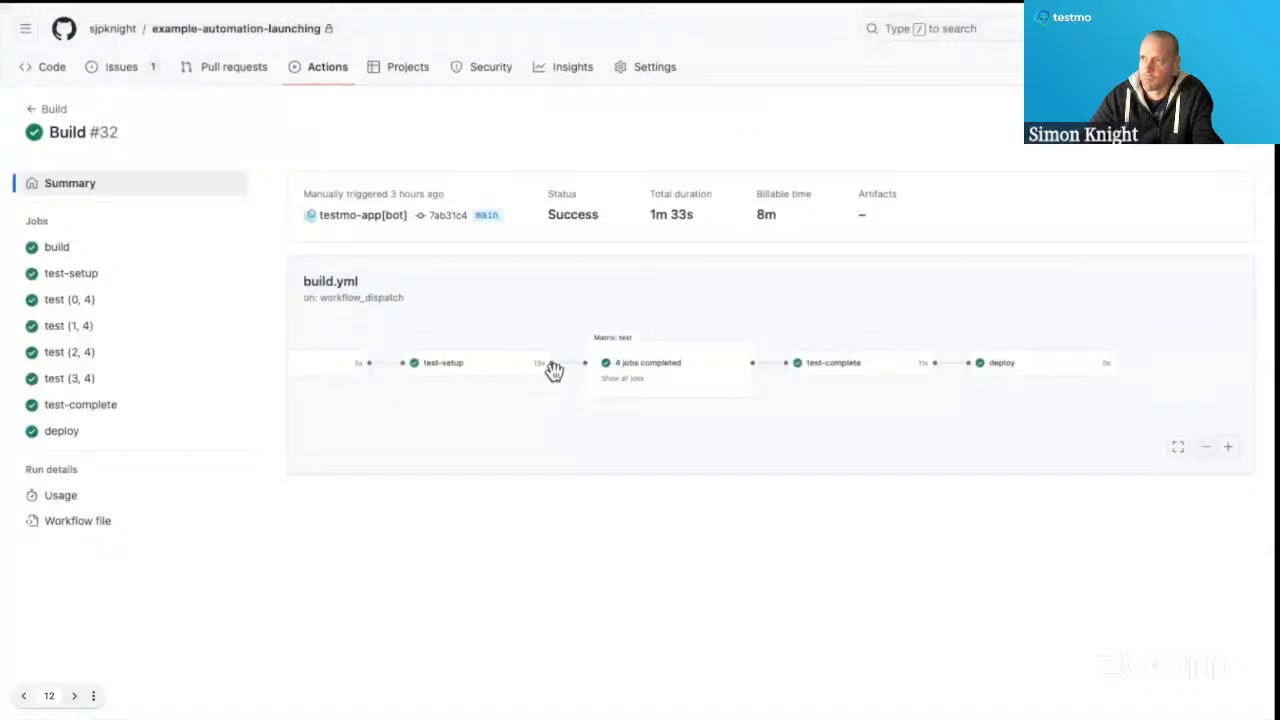
{"action": "left_click", "coordinate": [1179, 448]}
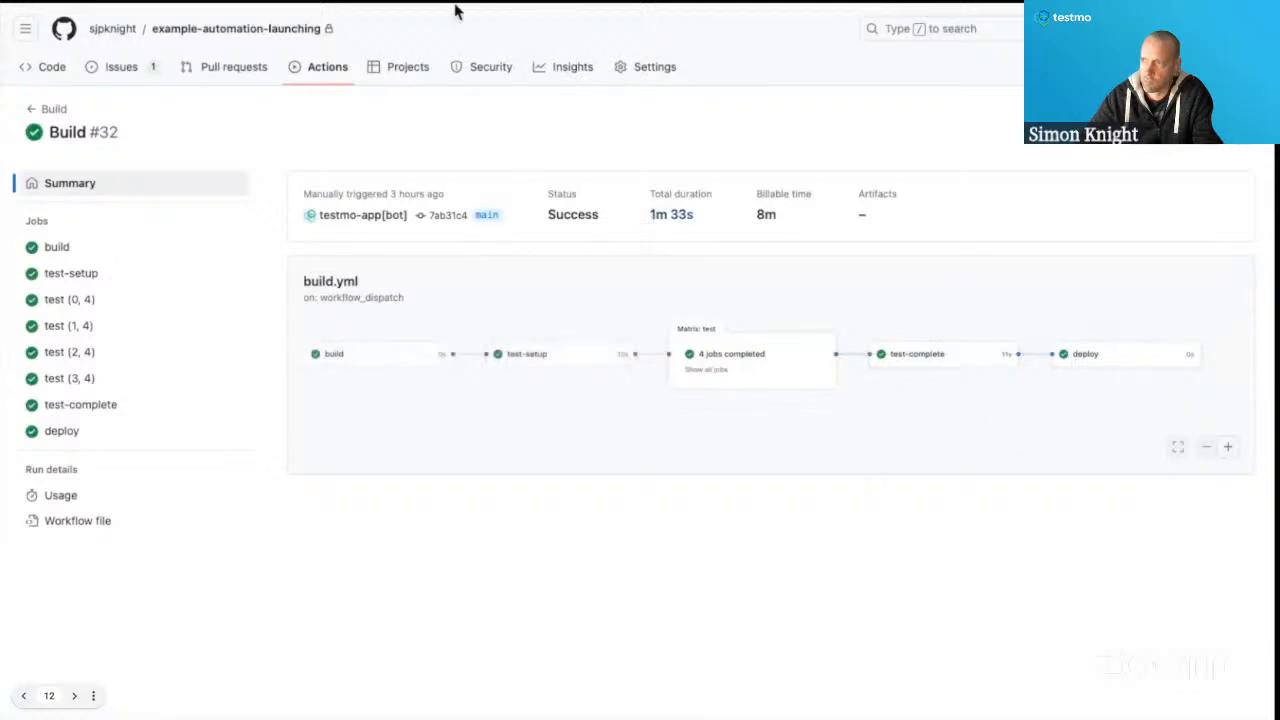
Switch to the Testmo Automation admin browser tab and show the GitHub target's dataset and environment inputs.
{"action": "mouse_move", "coordinate": [471, 8]}
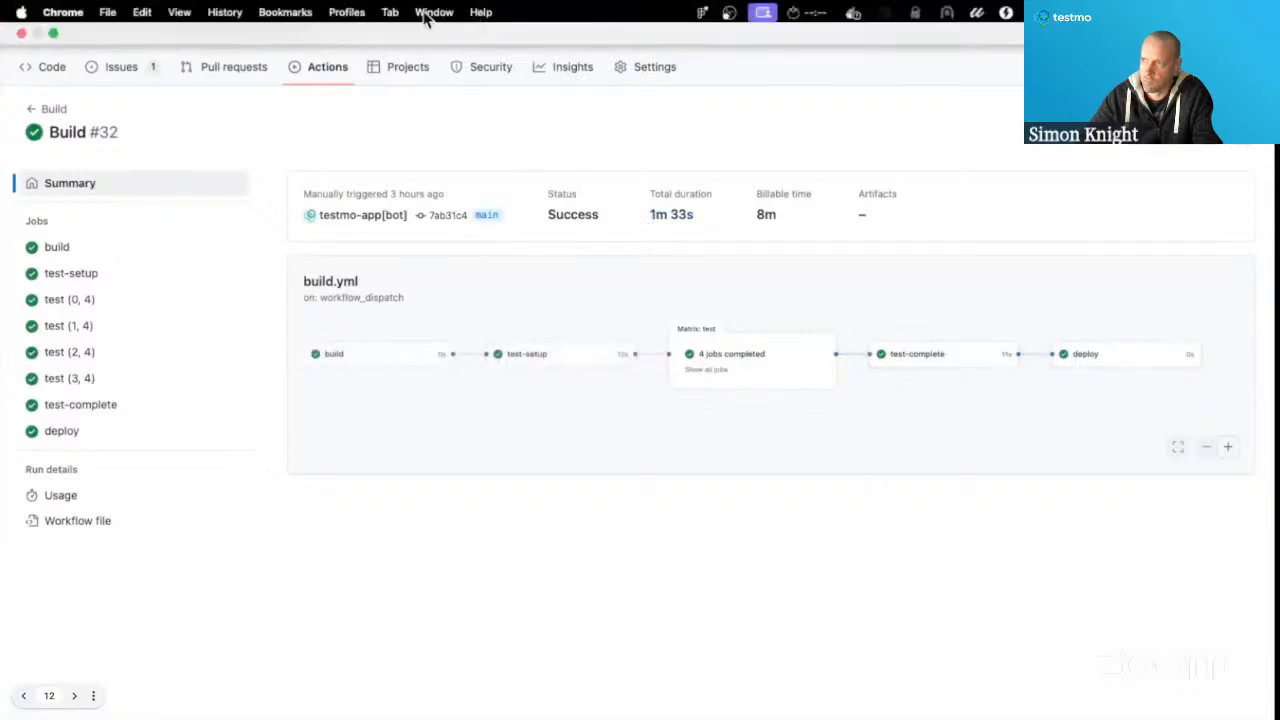
{"action": "left_click", "coordinate": [430, 12]}
{"action": "mouse_move", "coordinate": [392, 14]}
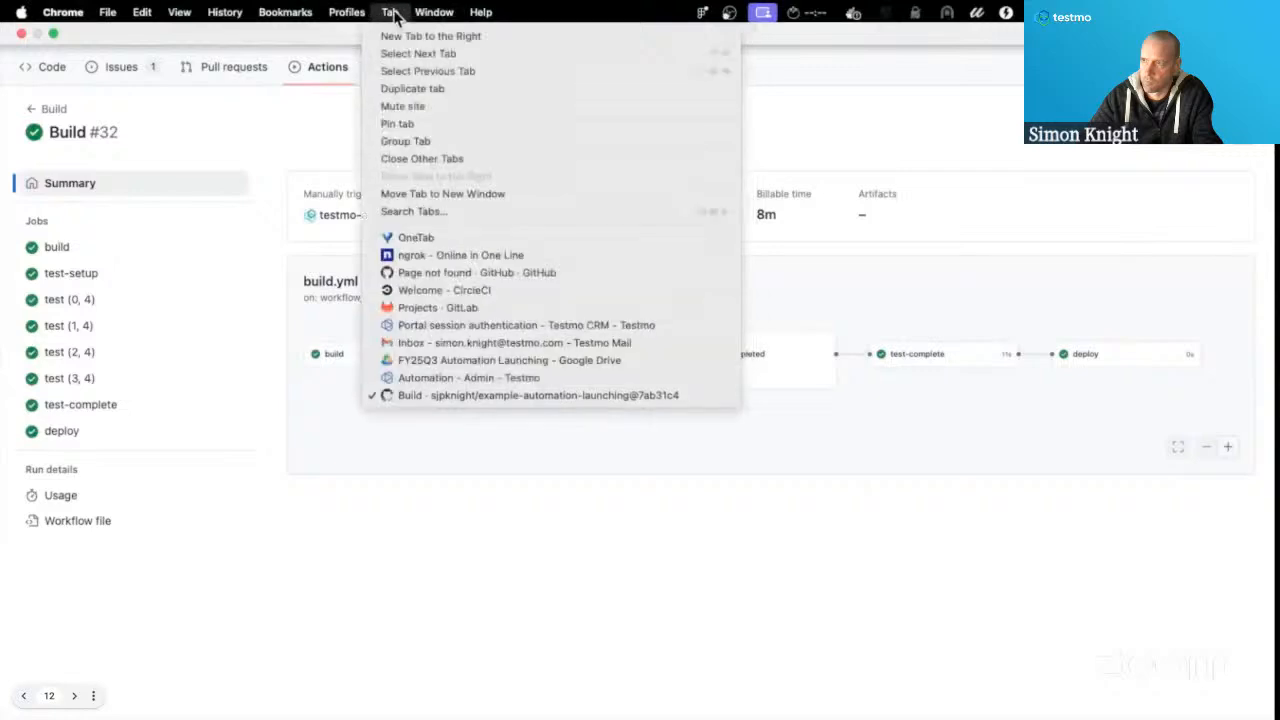
{"action": "left_click", "coordinate": [420, 378]}
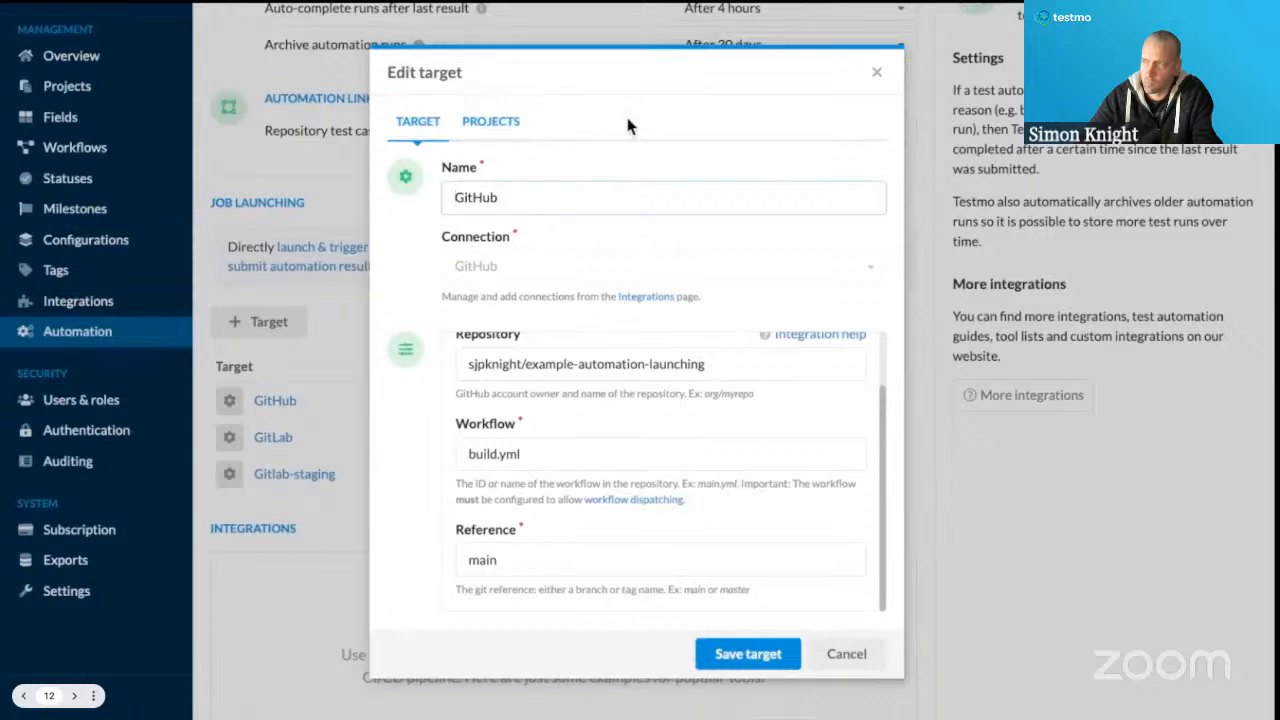
{"action": "scroll", "coordinate": [573, 347], "scroll_direction": "up", "scroll_amount": 1}
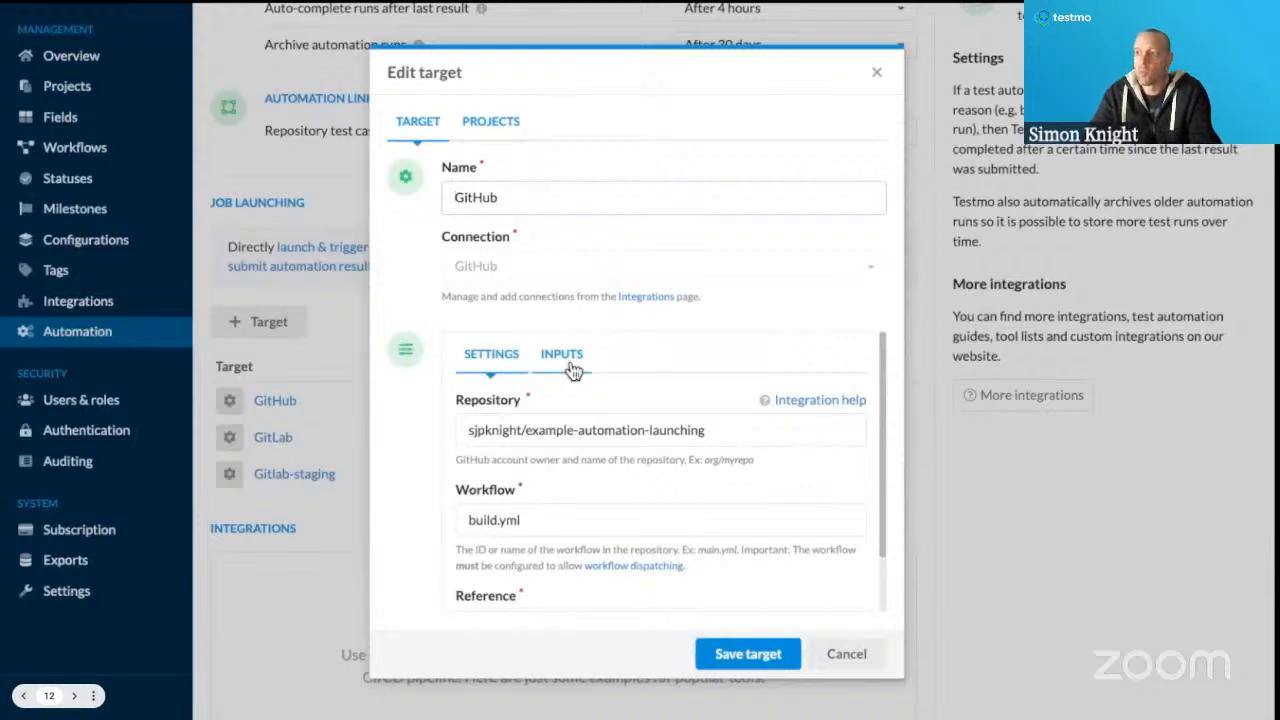
{"action": "left_click", "coordinate": [562, 354]}
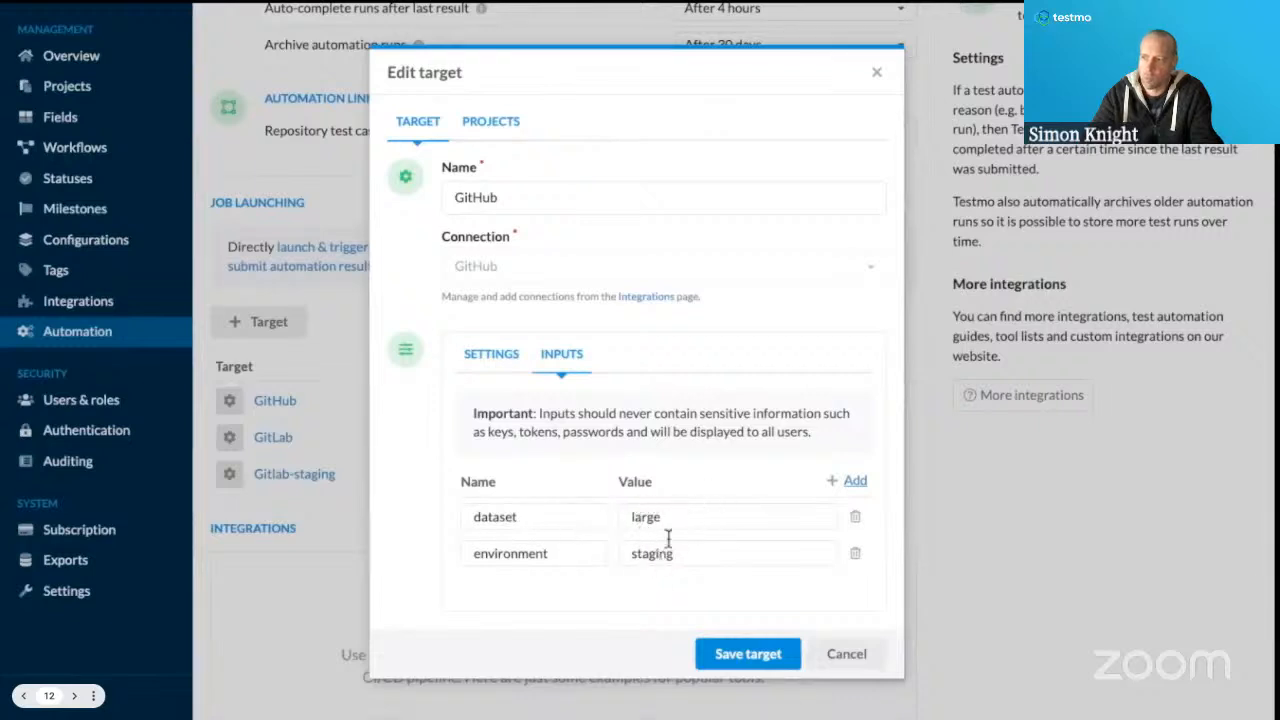
In the GitHub browser tab, open the Build workflow's manual run options and review the branch, environment and dataset fields.
{"action": "mouse_move", "coordinate": [443, 10]}
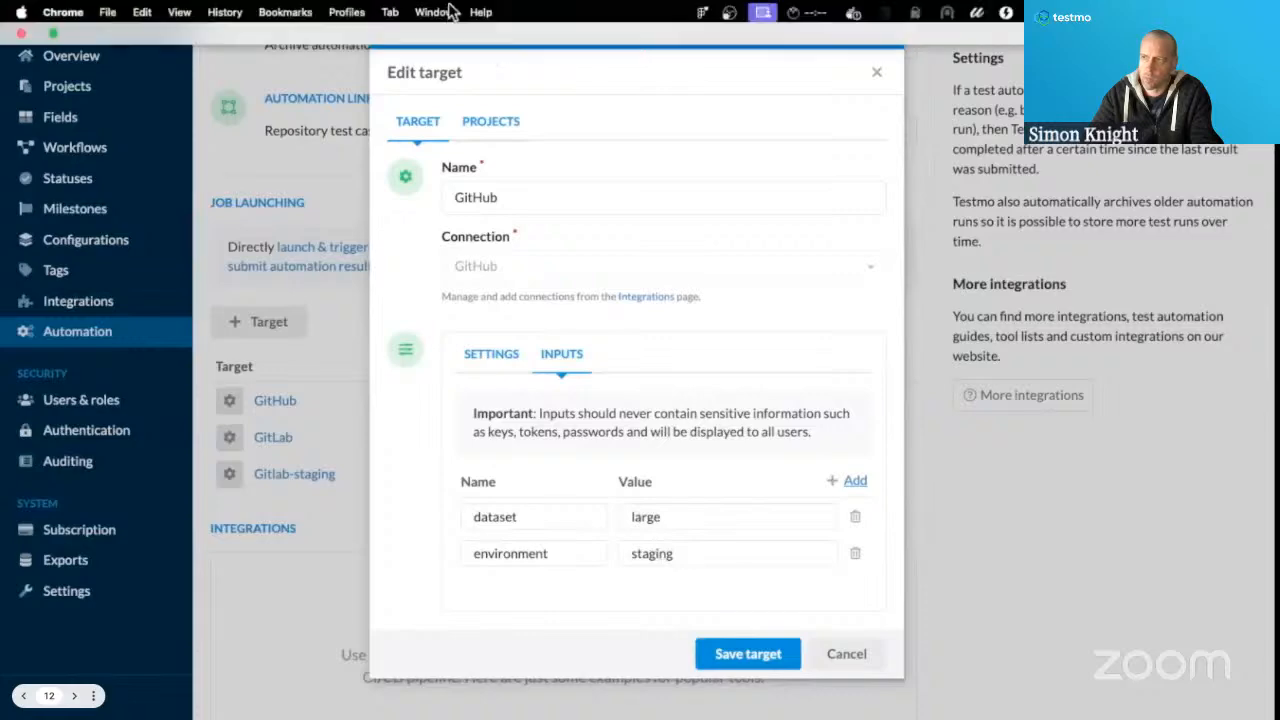
{"action": "left_click", "coordinate": [390, 14]}
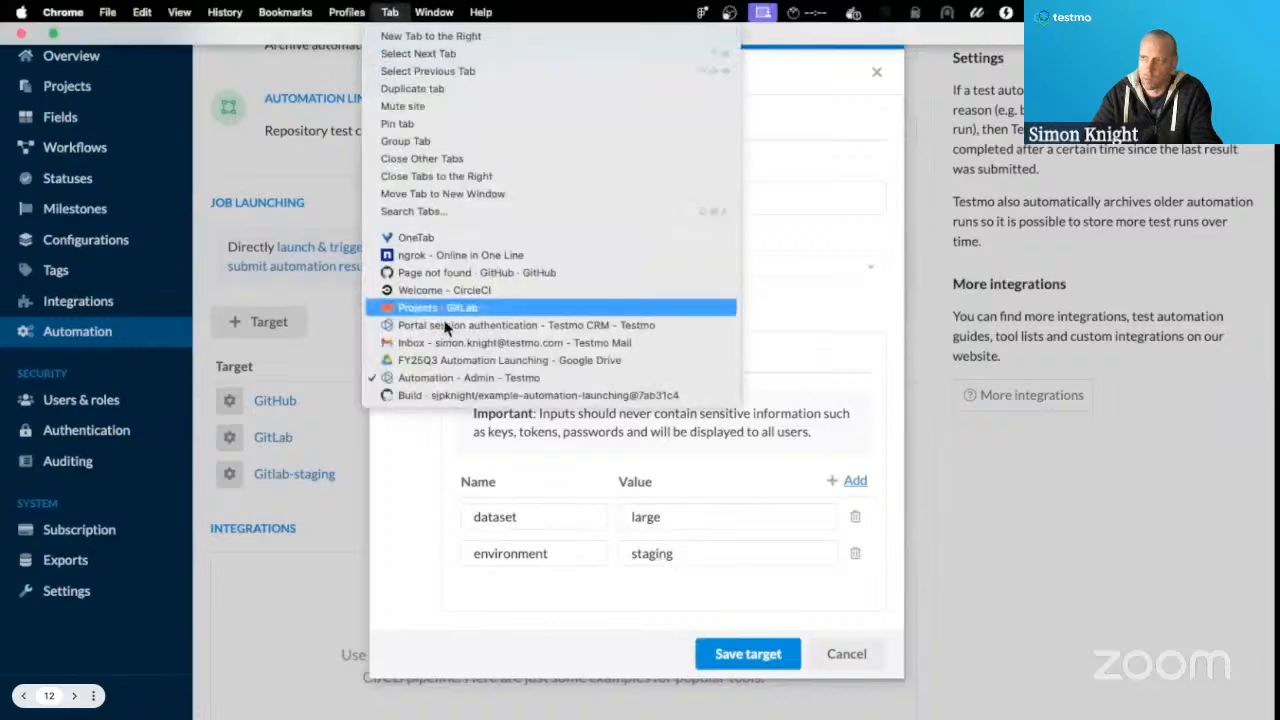
{"action": "left_click", "coordinate": [455, 394]}
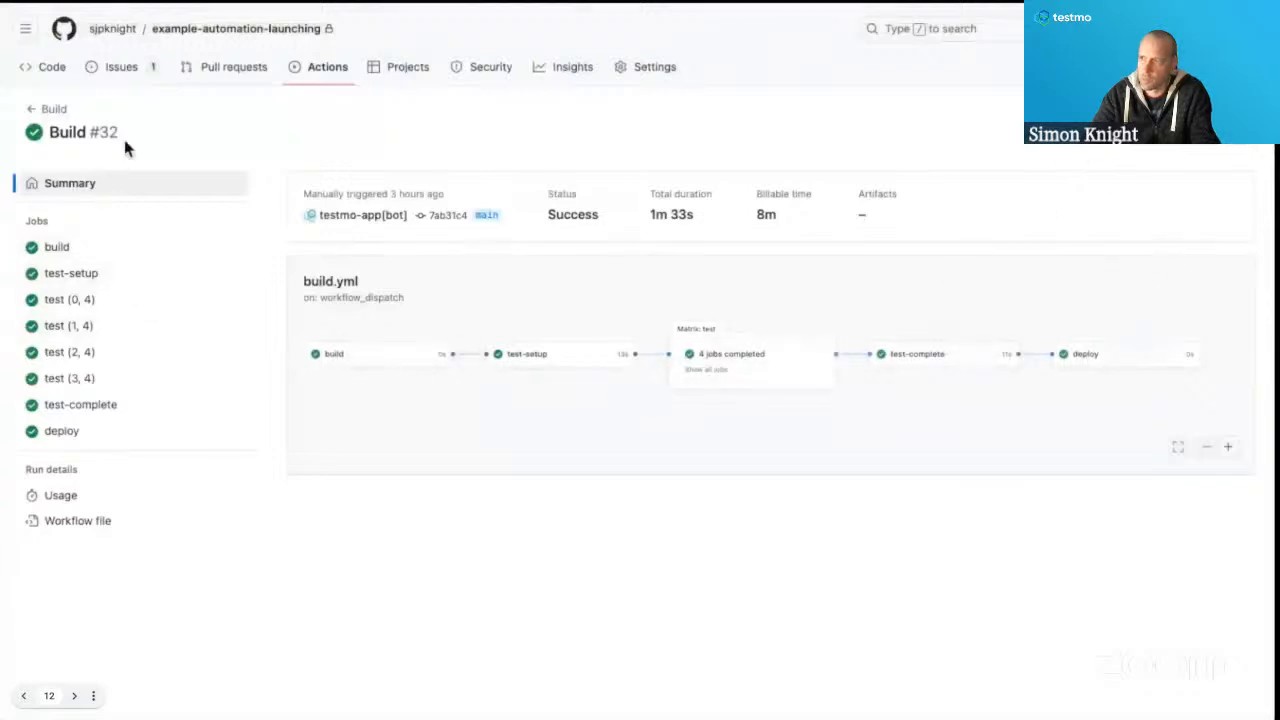
{"action": "left_click", "coordinate": [327, 74]}
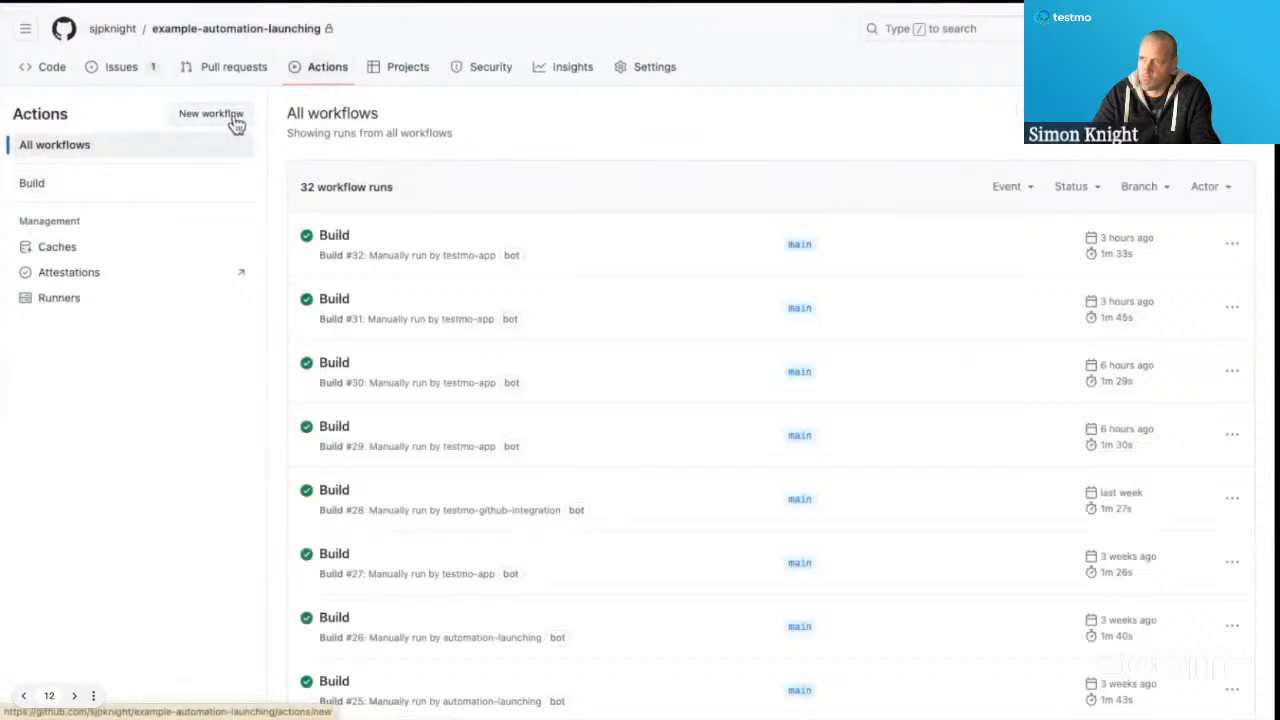
{"action": "left_click", "coordinate": [116, 189]}
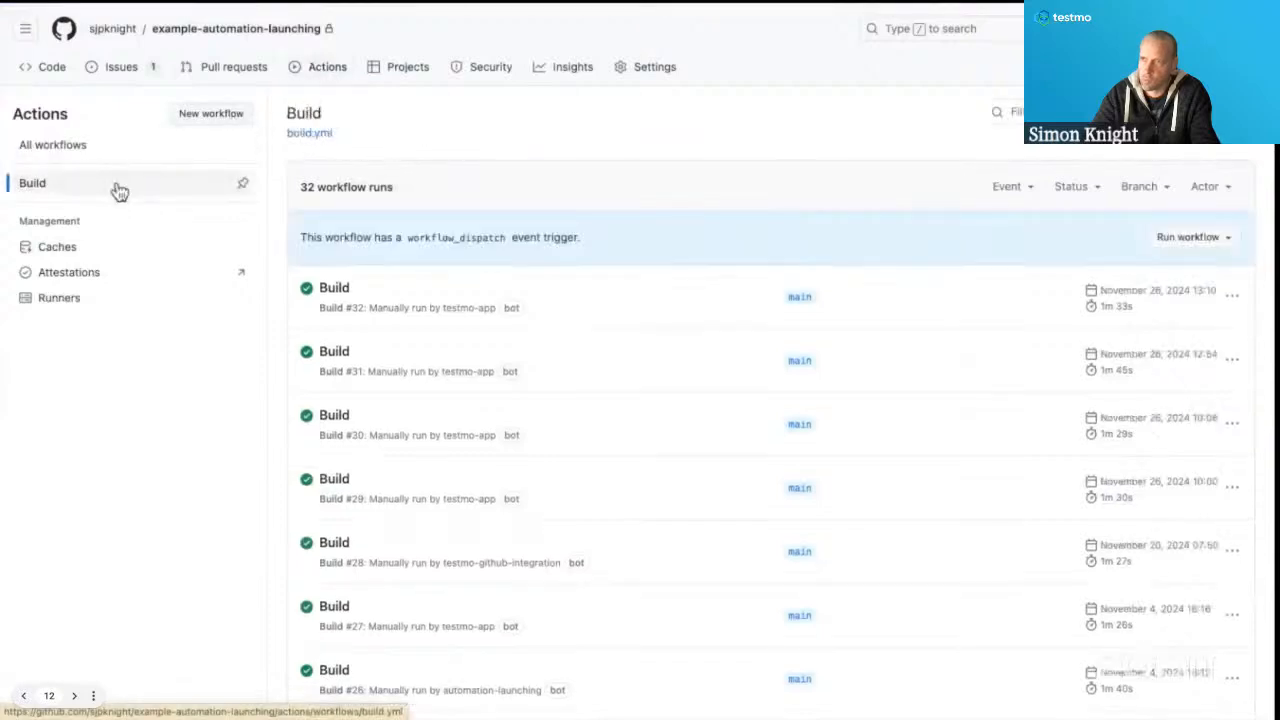
{"action": "left_click", "coordinate": [1229, 243]}
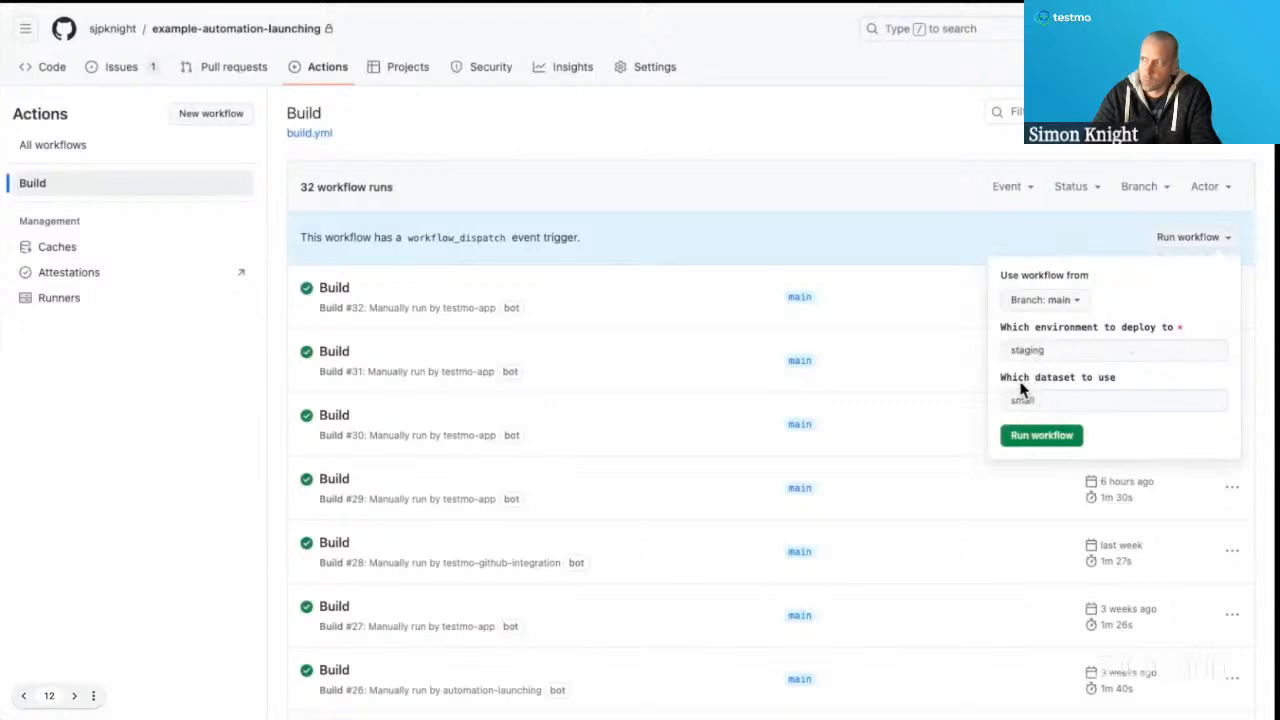
{"action": "left_click", "coordinate": [1058, 408]}
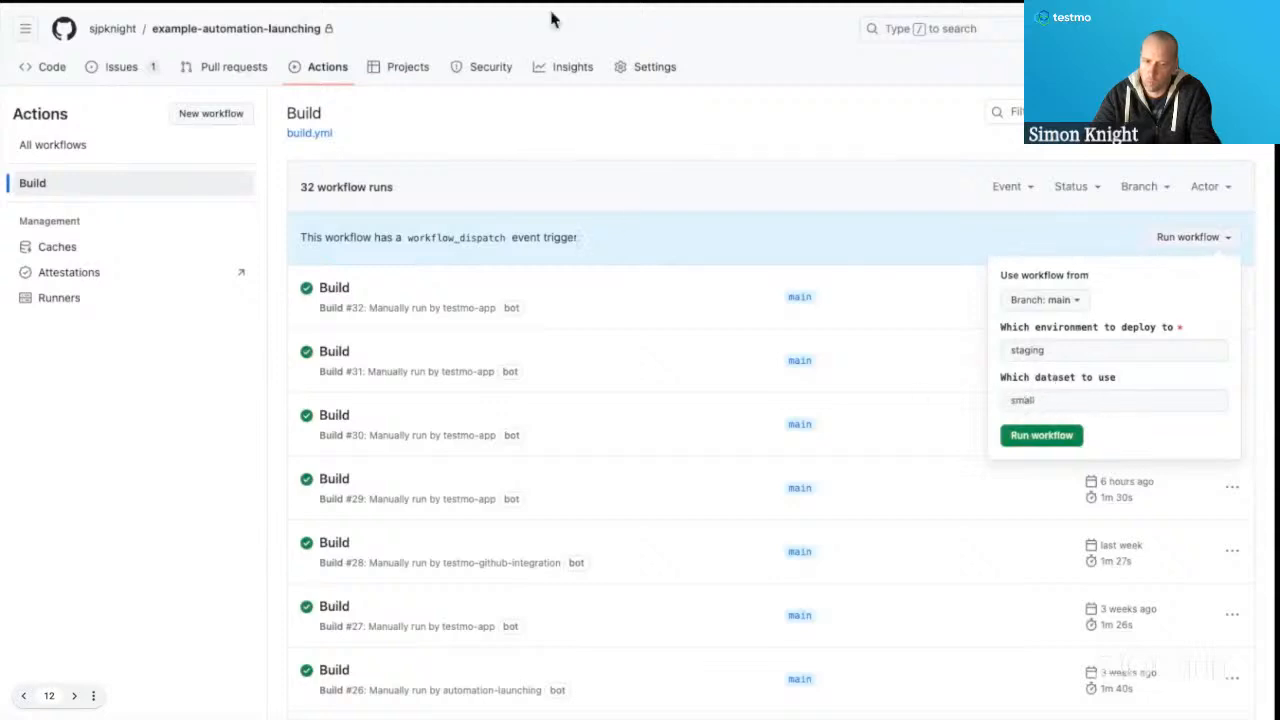
Switch to the Testmo Automation admin browser tab and save the GitHub target with dataset large and environment staging.
{"action": "left_click", "coordinate": [386, 13]}
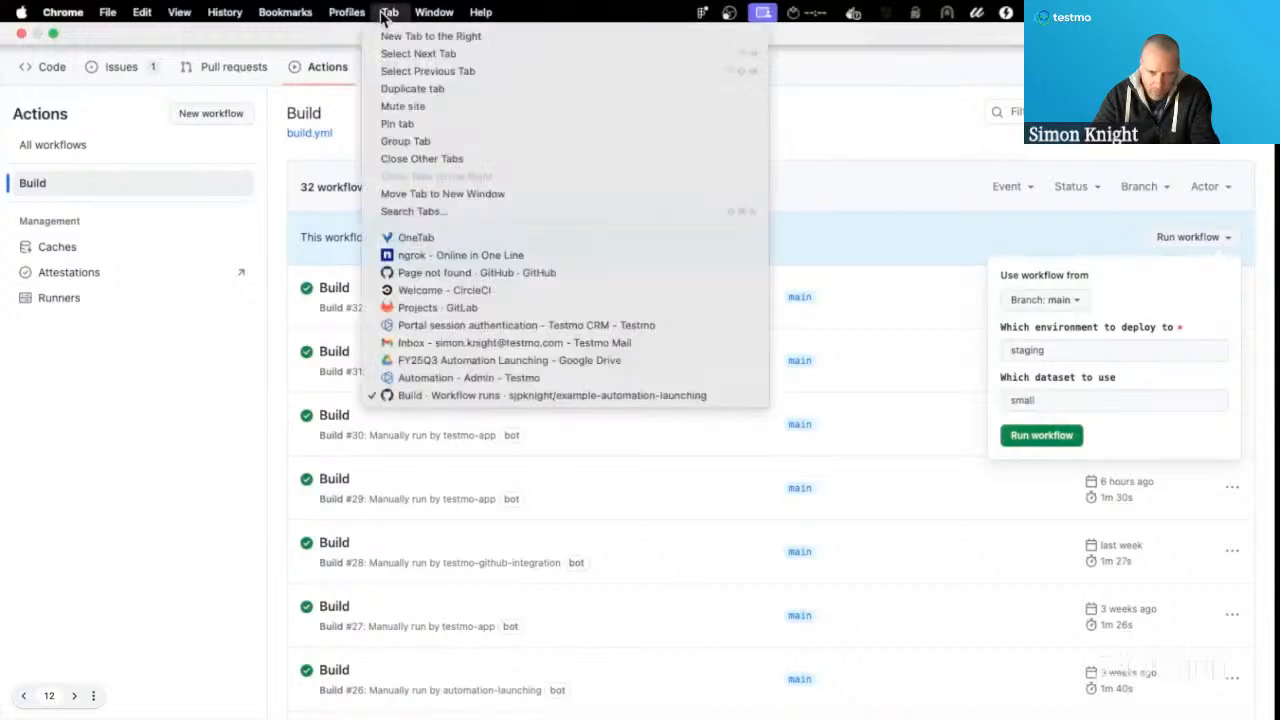
{"action": "left_click", "coordinate": [404, 382]}
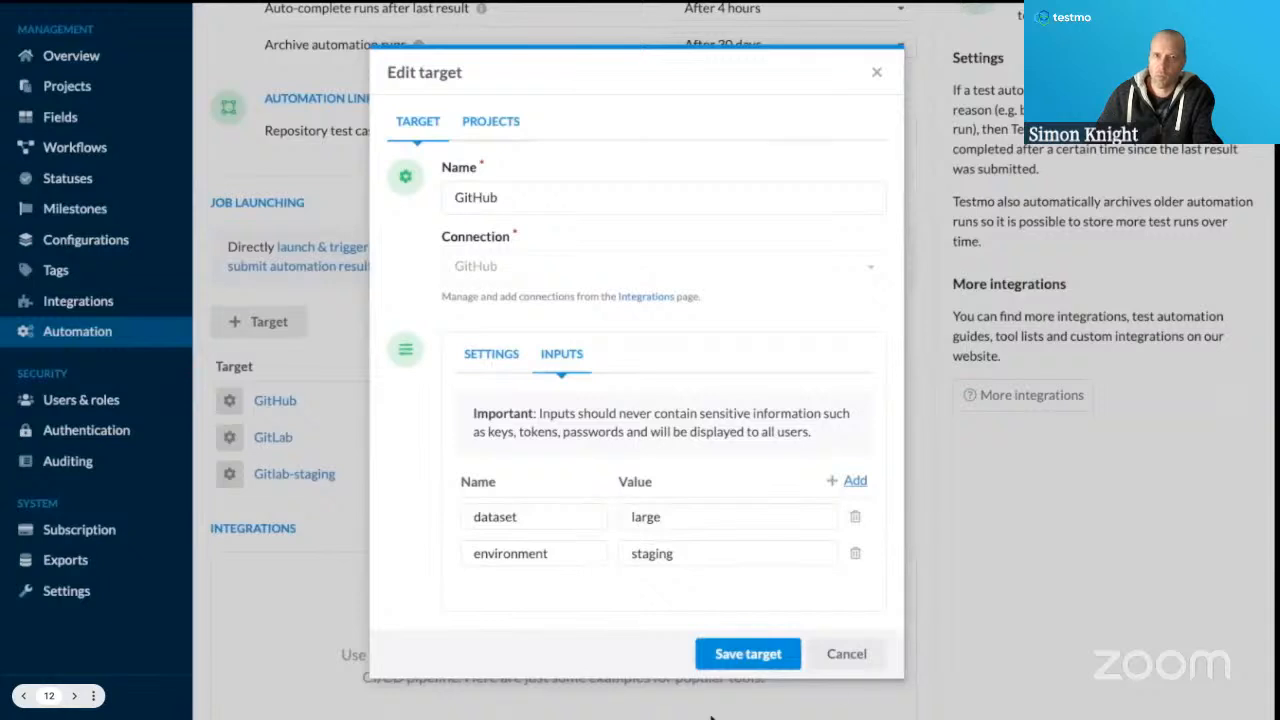
{"action": "left_click", "coordinate": [788, 666]}
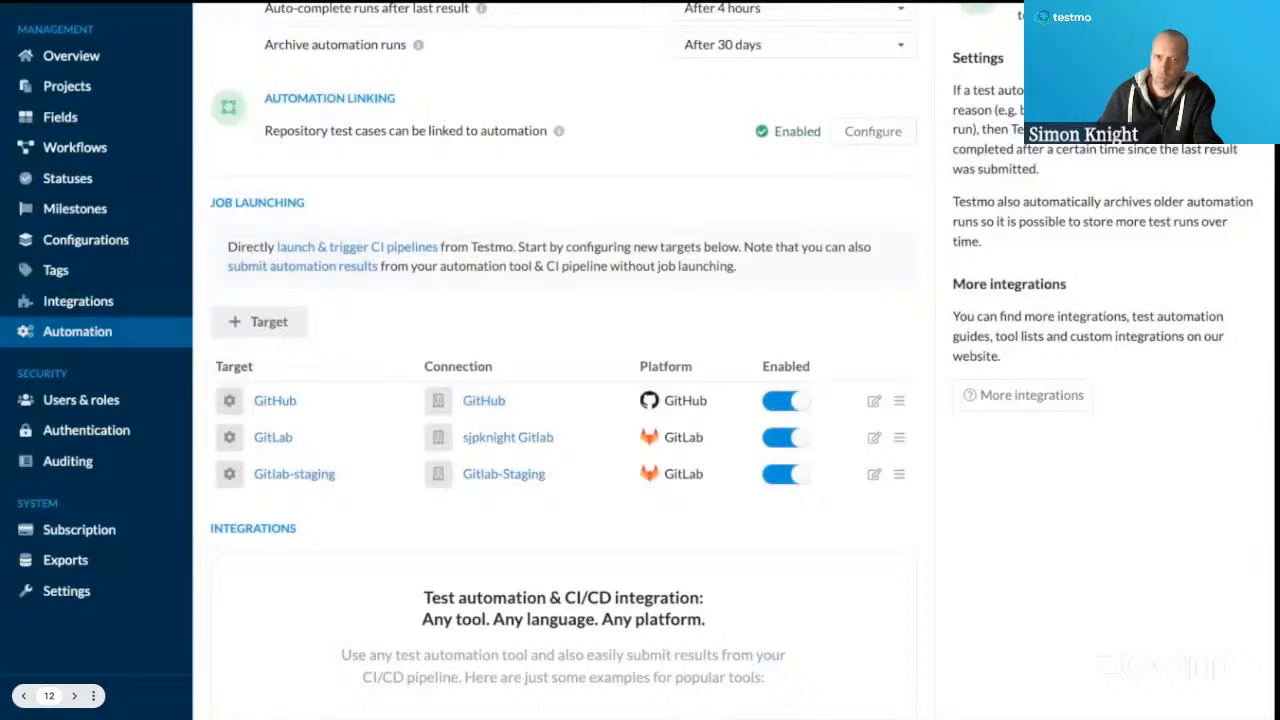
Review the GitLab target's project path, reference and variables, and close it without saving.
{"action": "left_click", "coordinate": [874, 438]}
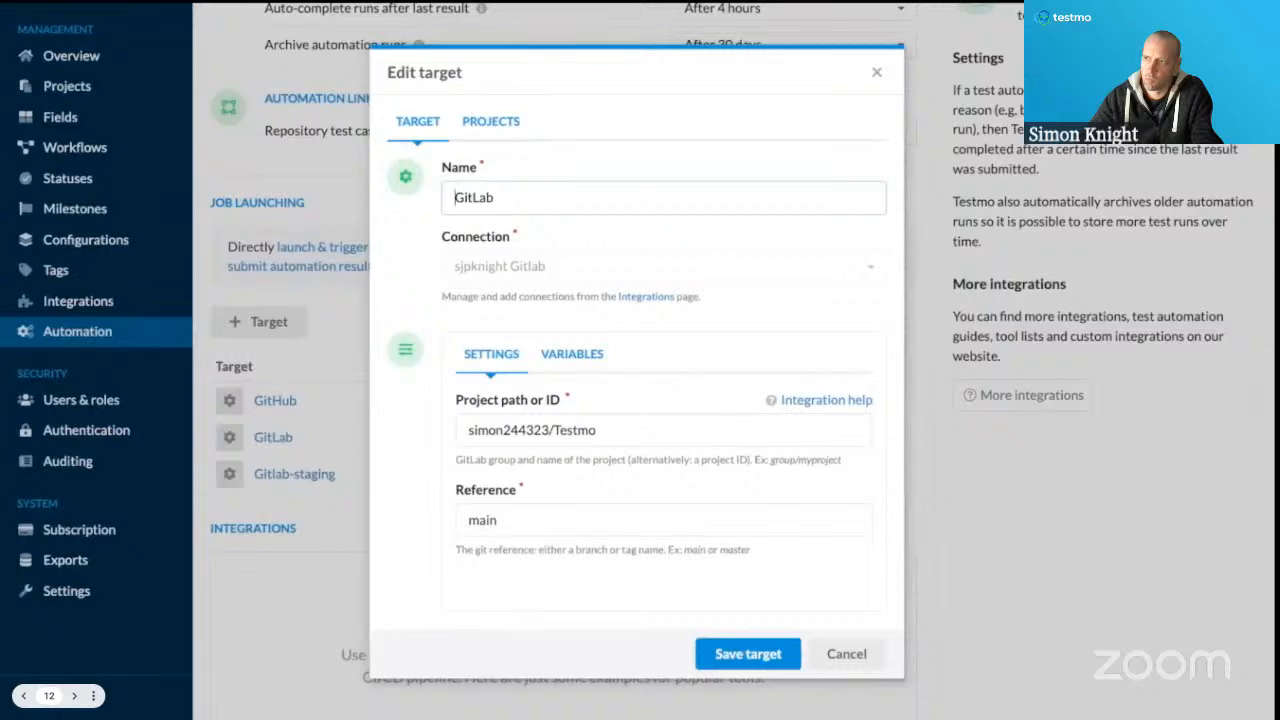
{"action": "left_click", "coordinate": [644, 325]}
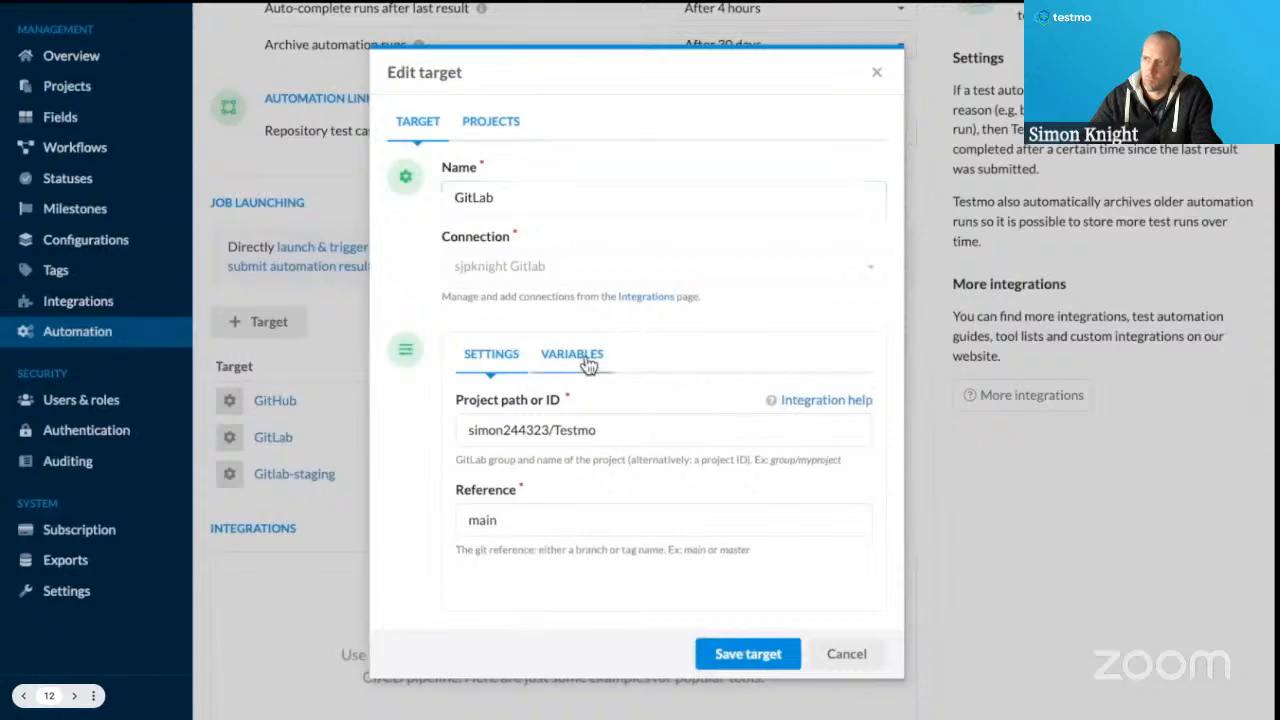
{"action": "left_click", "coordinate": [584, 360]}
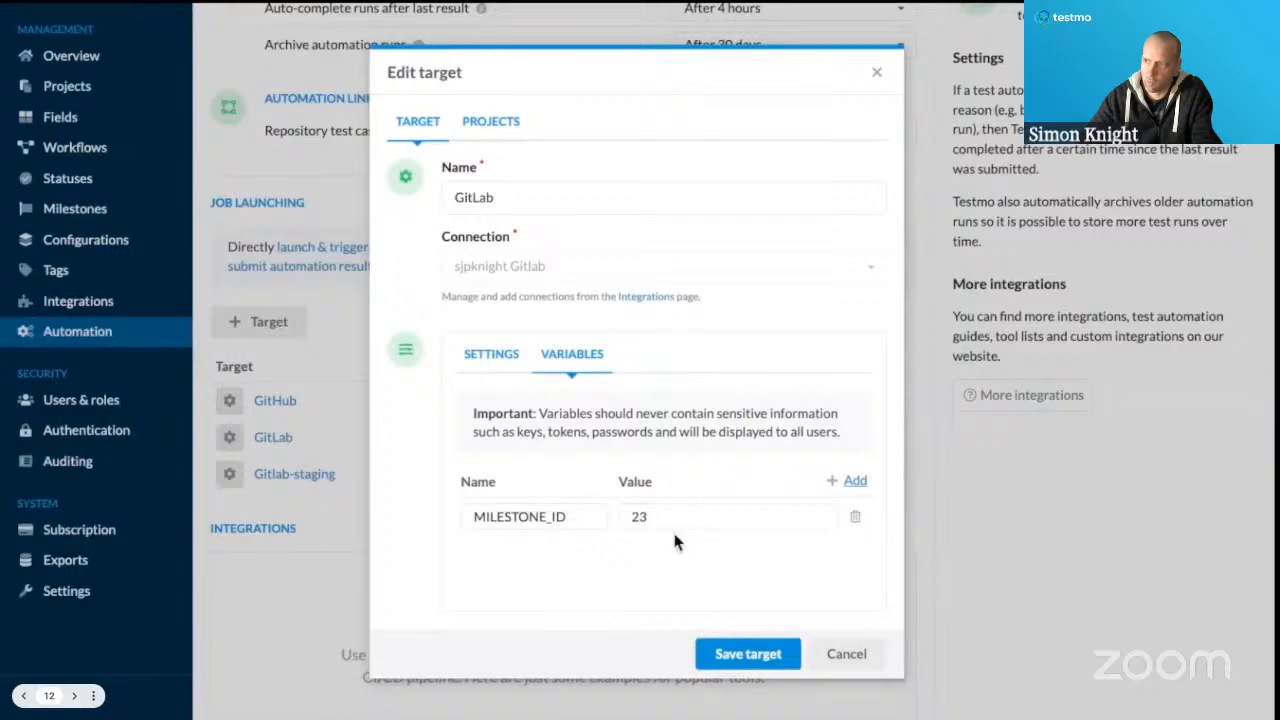
{"action": "left_click", "coordinate": [849, 652]}
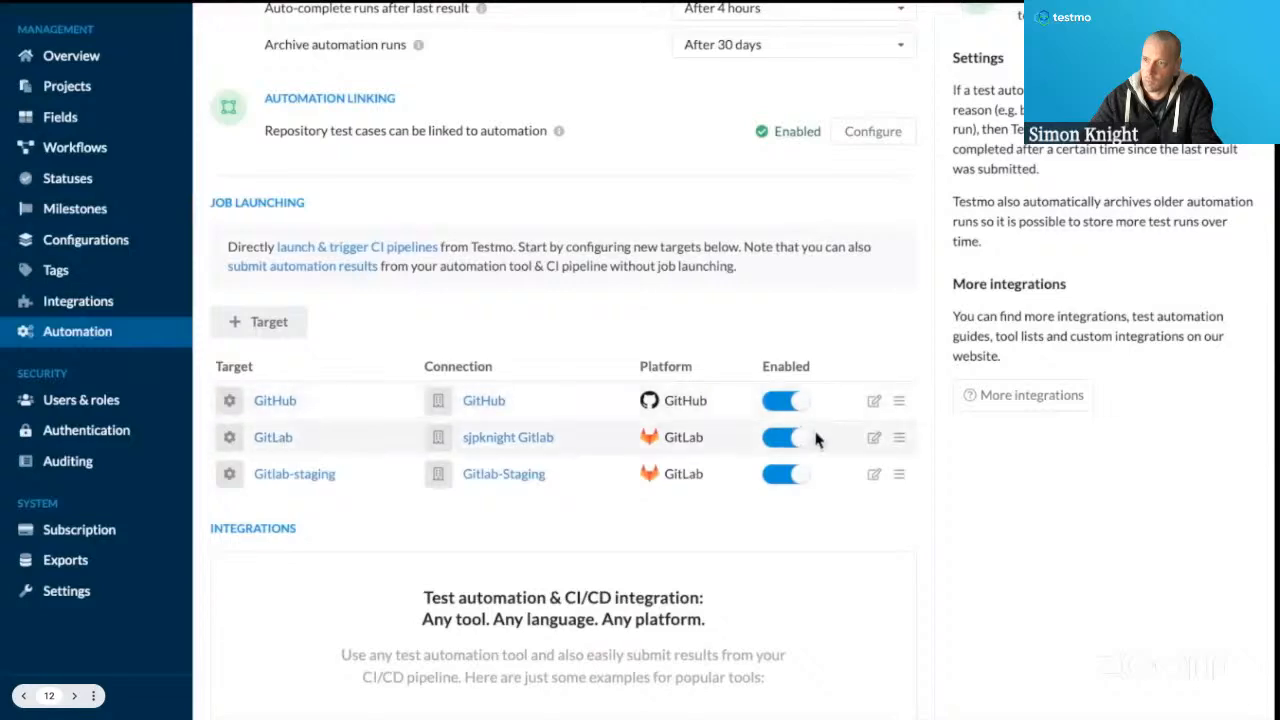
Review which projects the GitHub target applies to and close it without saving.
{"action": "left_click", "coordinate": [874, 401]}
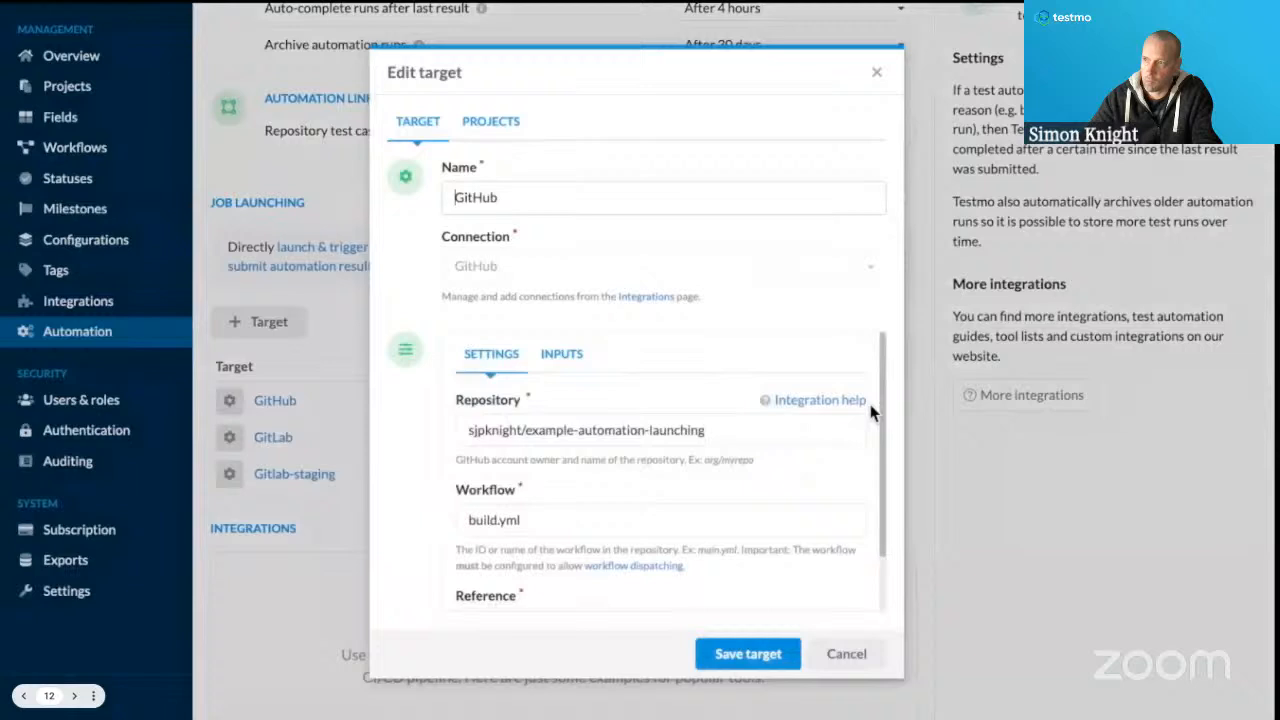
{"action": "left_click", "coordinate": [503, 136]}
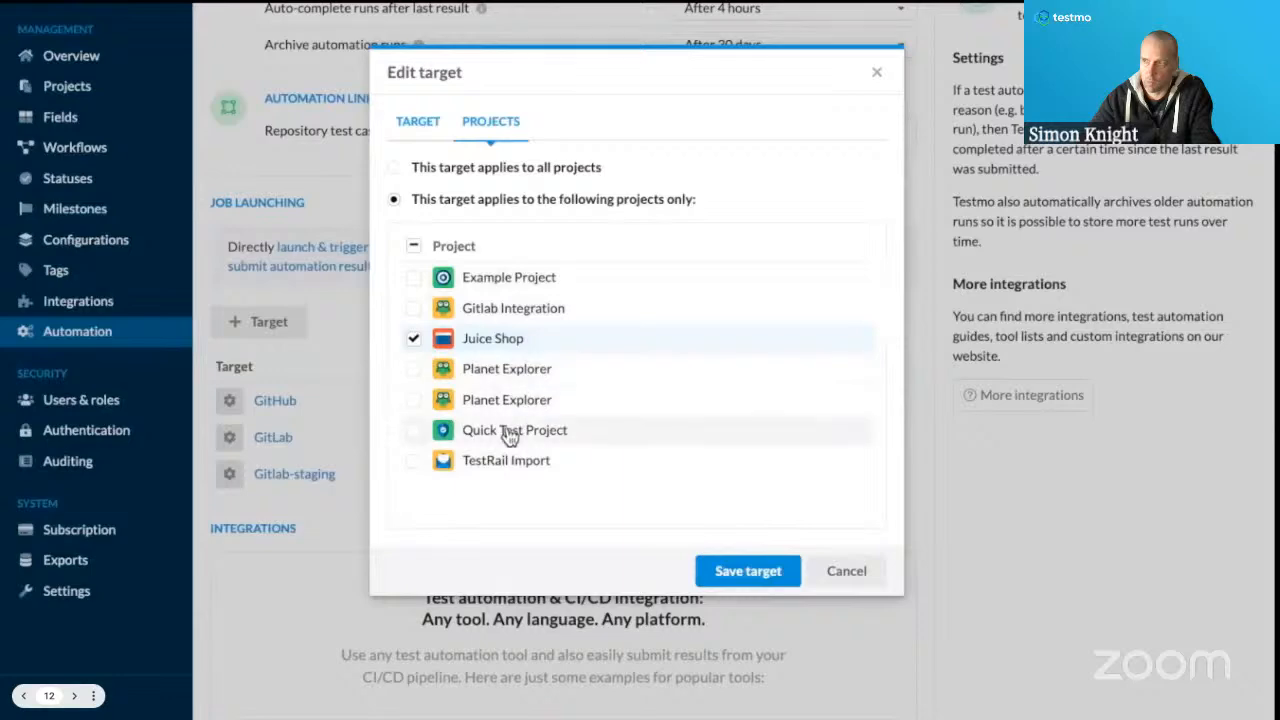
{"action": "left_click", "coordinate": [836, 572]}
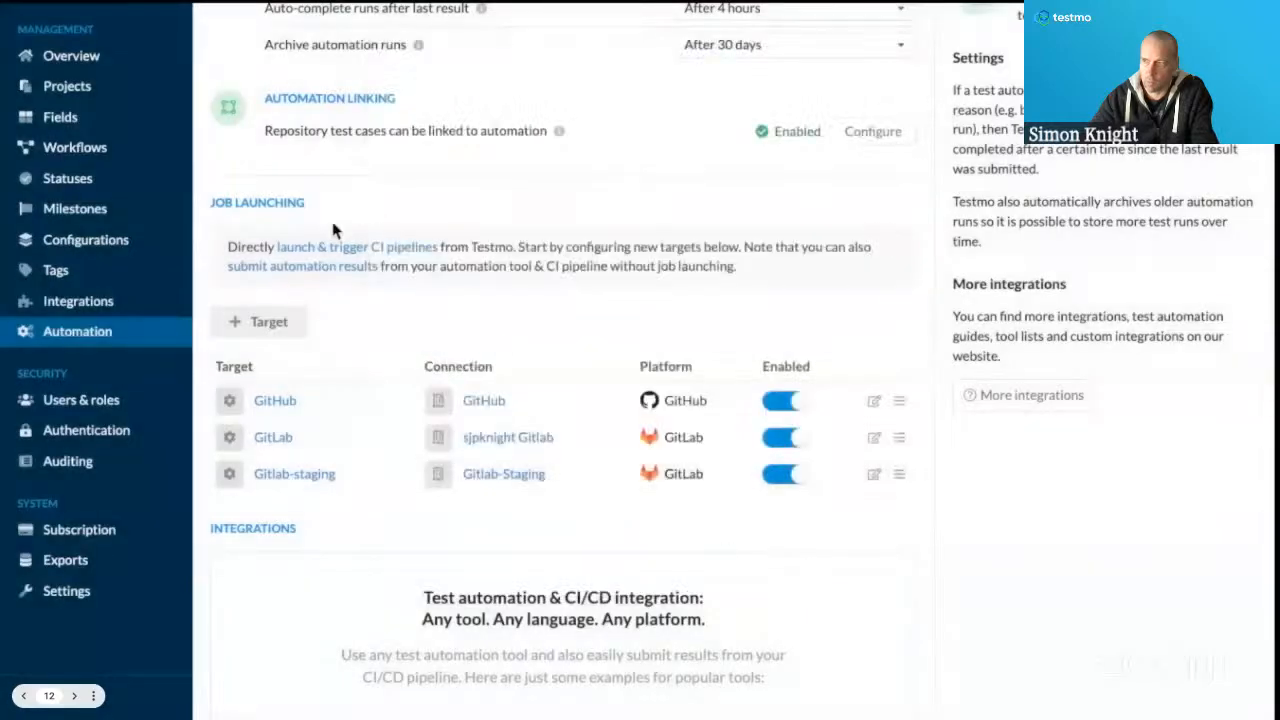
Compare the automation jobs permissions of the Lead and Designer roles without changing either role.
{"action": "left_click", "coordinate": [76, 407]}
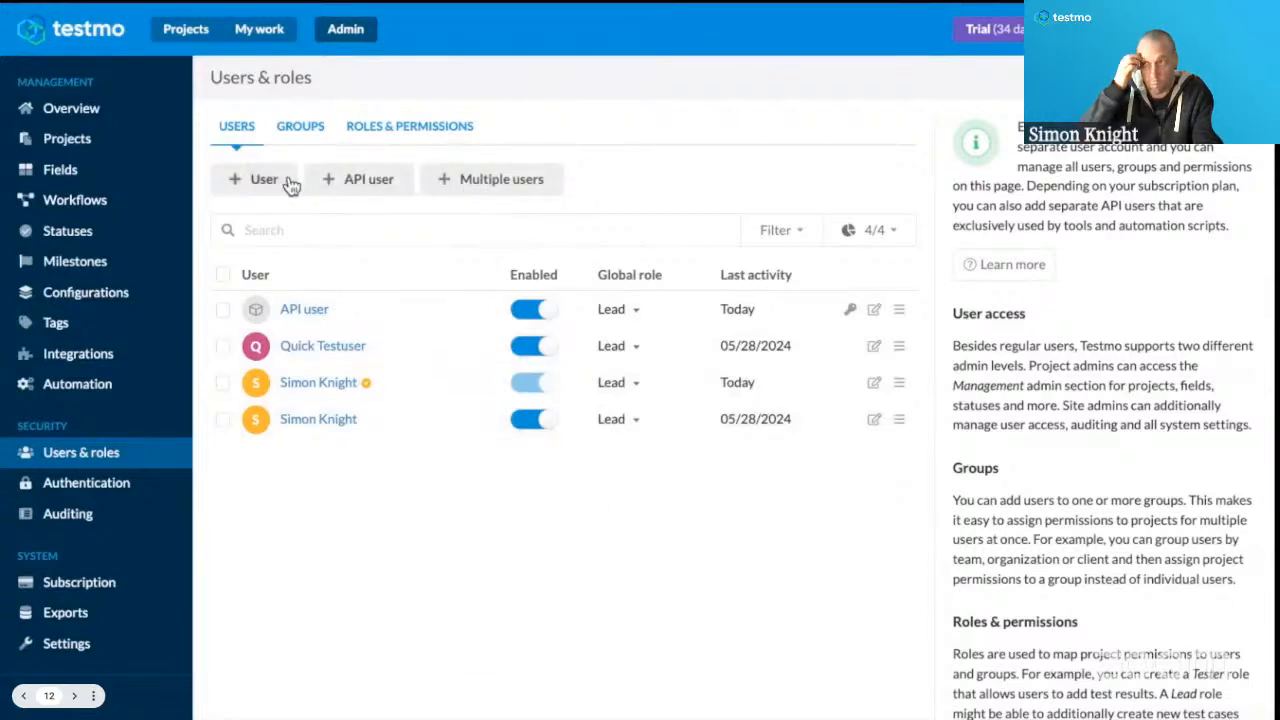
{"action": "left_click", "coordinate": [394, 135]}
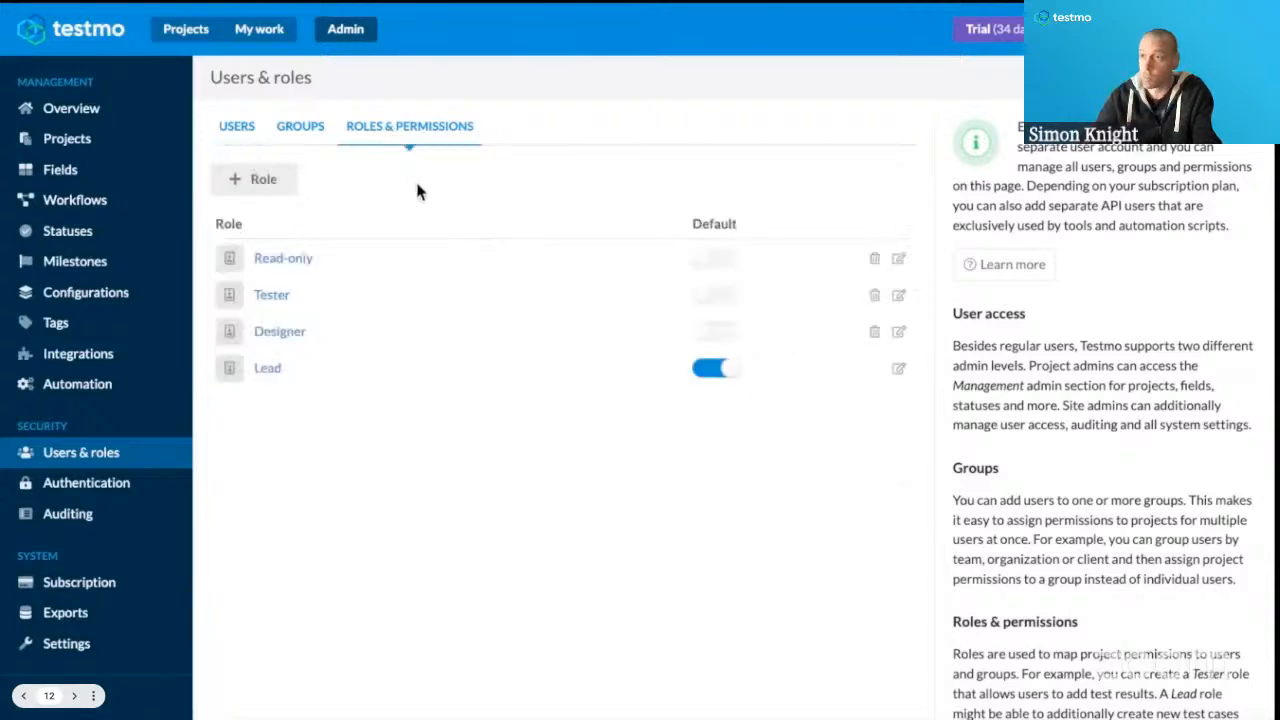
{"action": "left_click", "coordinate": [268, 372]}
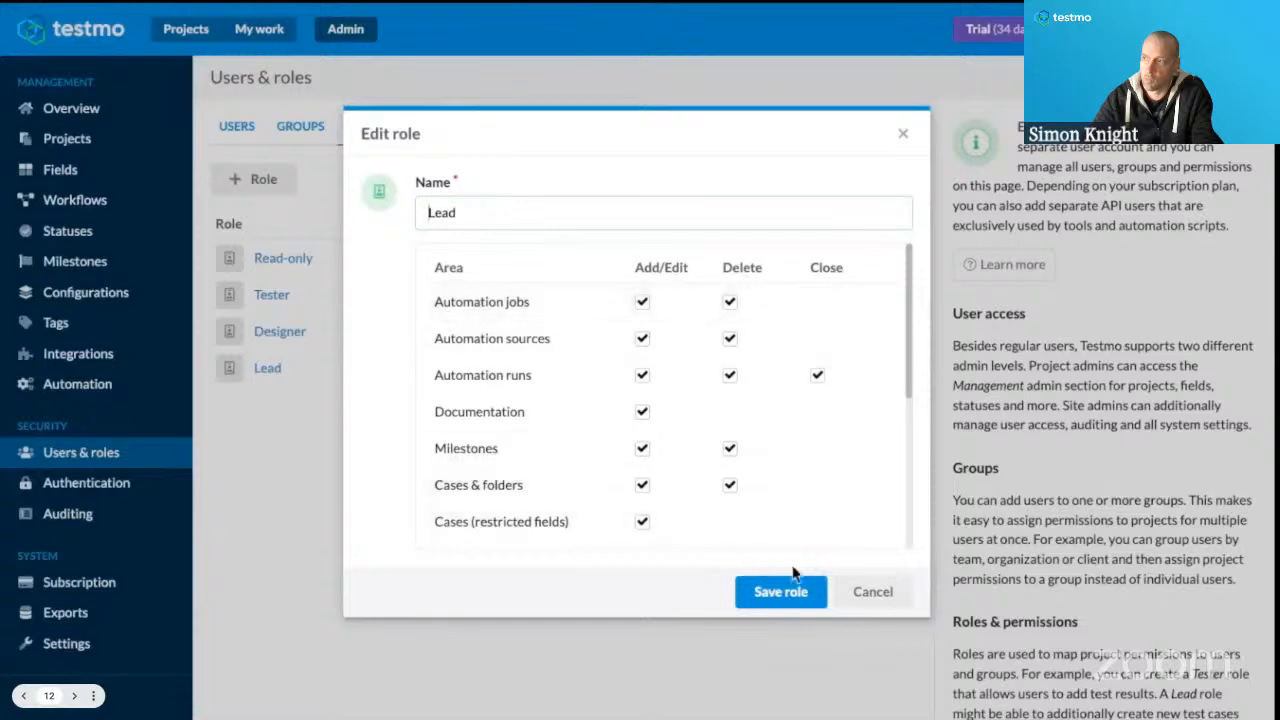
{"action": "left_click", "coordinate": [868, 591]}
{"action": "left_click", "coordinate": [288, 336]}
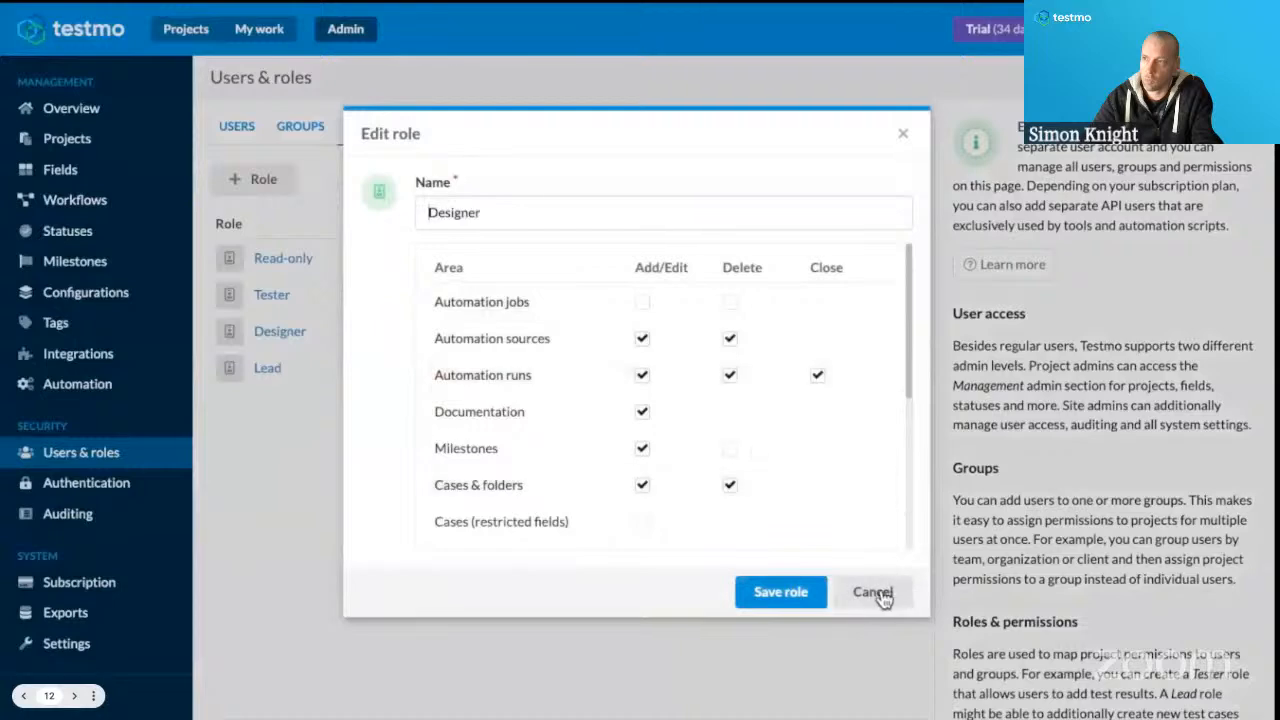
{"action": "left_click", "coordinate": [878, 592]}
Remove the Add/Edit and Delete permissions for Automation jobs from the Lead role and save it.
{"action": "left_click", "coordinate": [266, 367]}
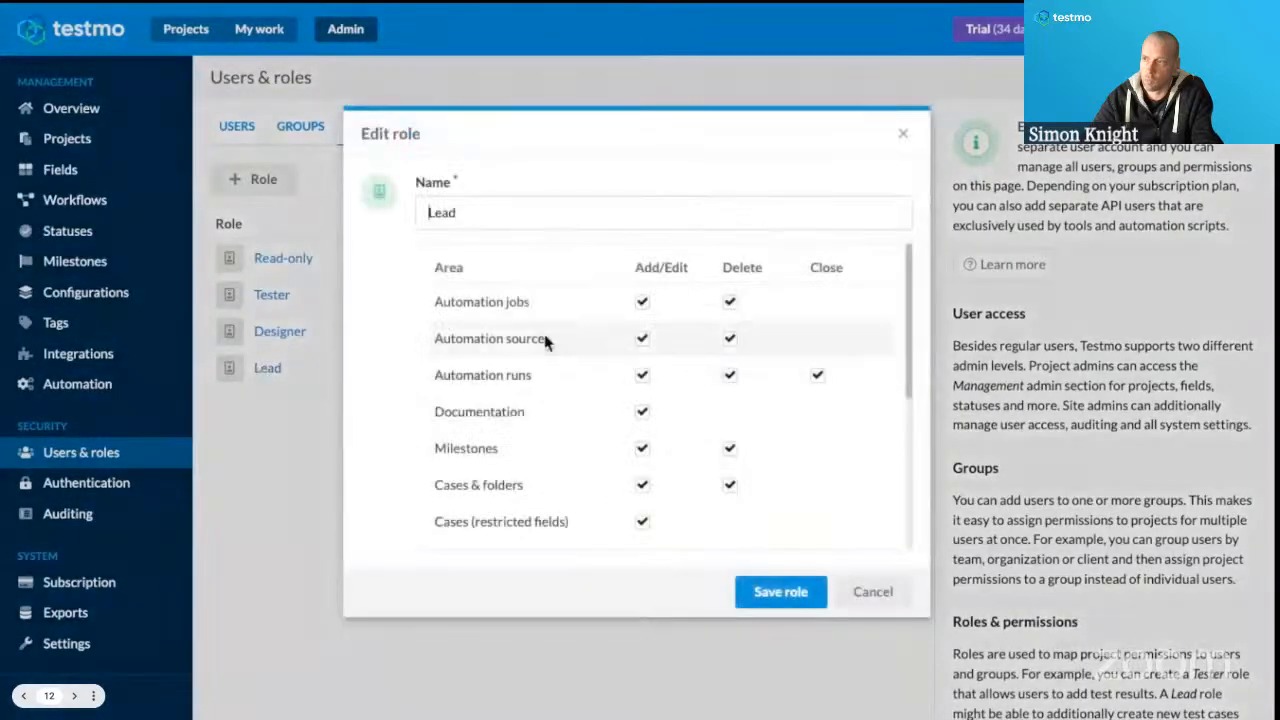
{"action": "left_click", "coordinate": [643, 303]}
{"action": "left_click", "coordinate": [730, 302]}
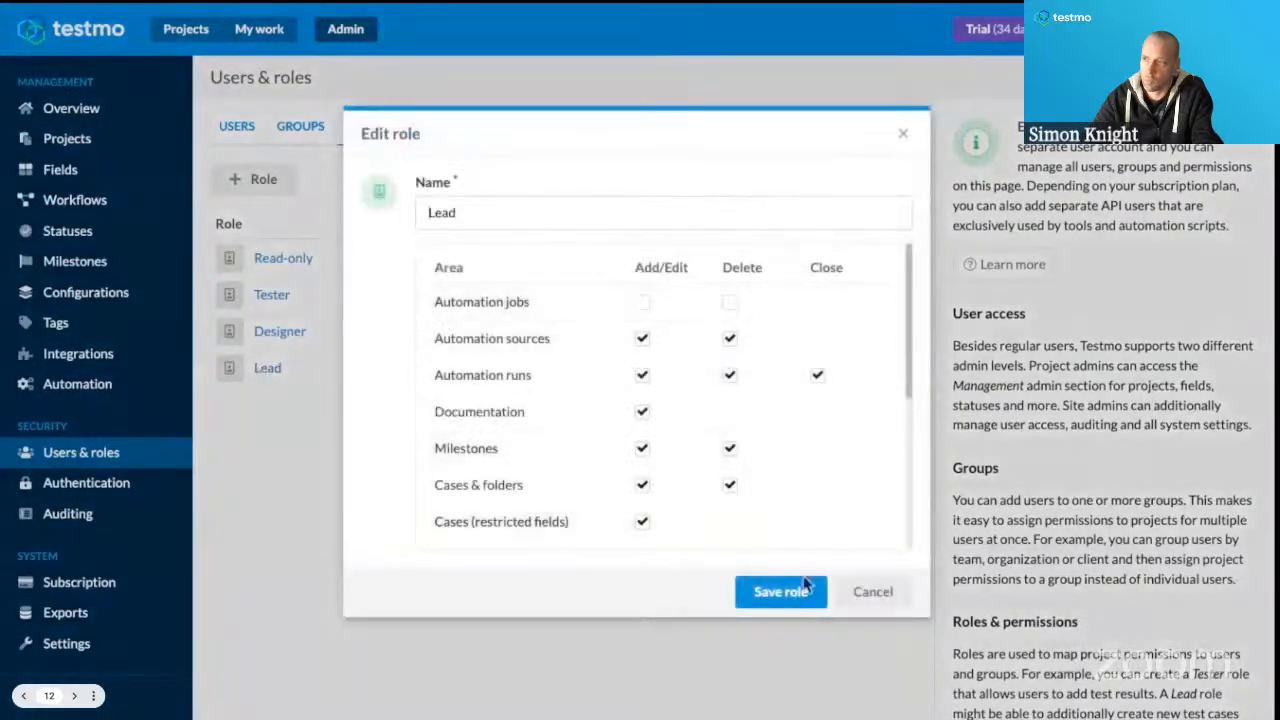
{"action": "left_click", "coordinate": [785, 594]}
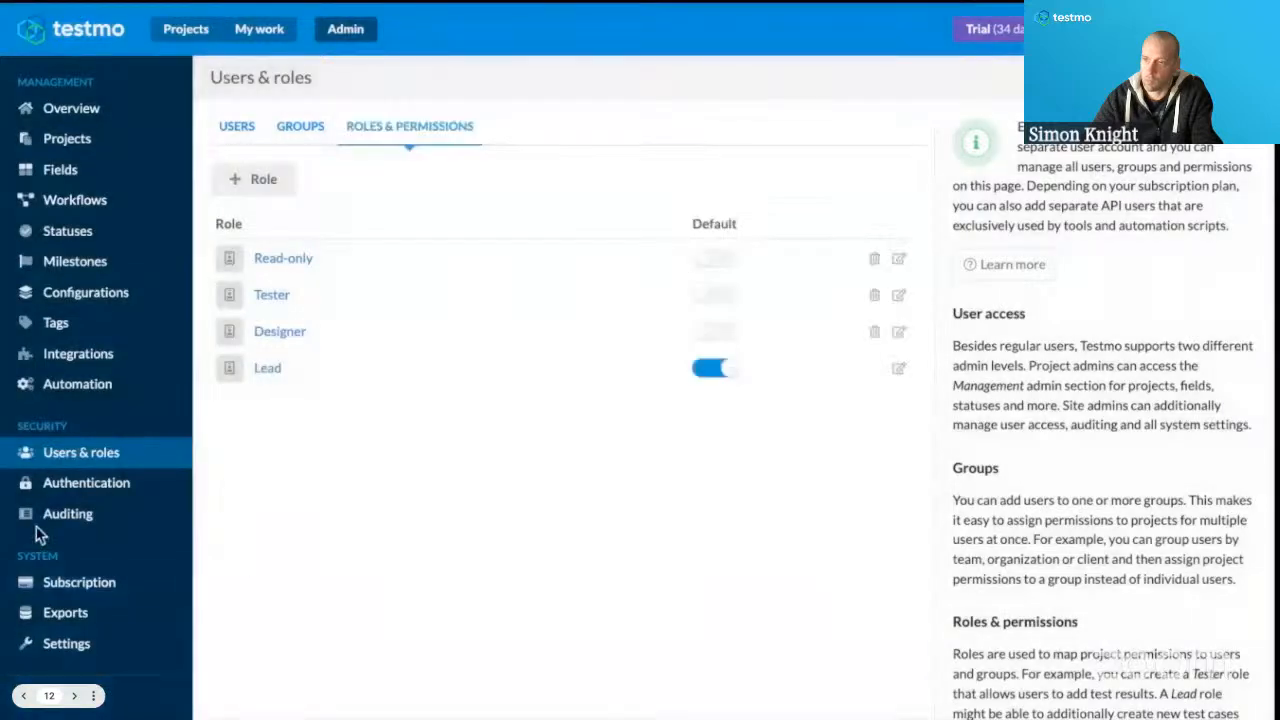
Show the automation Jobs page of the Juice Shop project.
{"action": "left_click", "coordinate": [180, 30]}
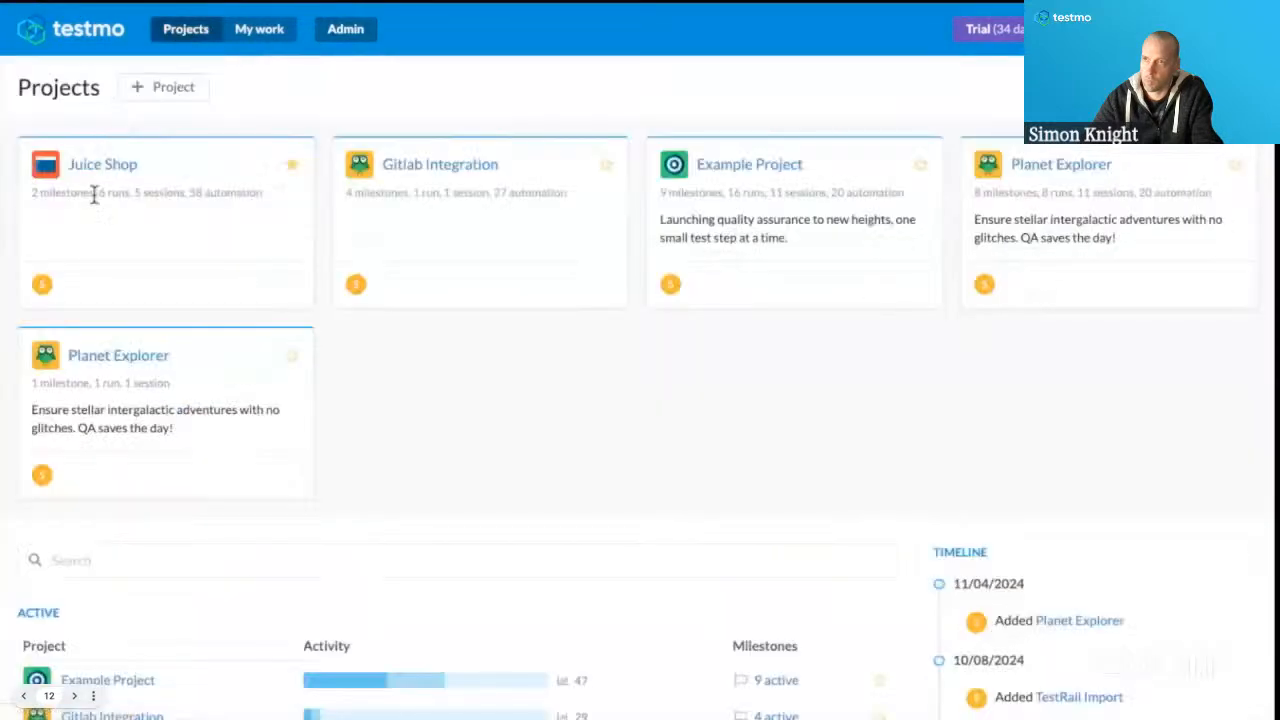
{"action": "left_click", "coordinate": [100, 168]}
{"action": "left_click", "coordinate": [90, 476]}
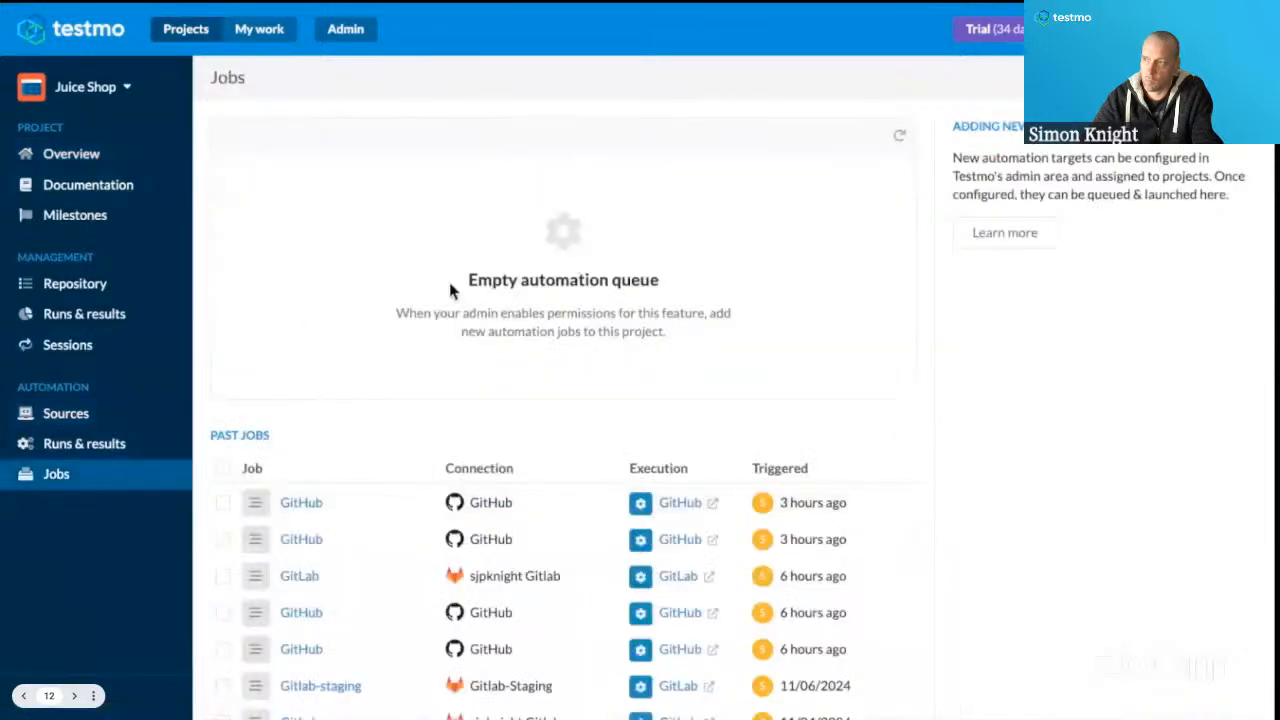
Restore the Lead role's Add/Edit and Delete permissions for Automation jobs and save the role.
{"action": "left_click", "coordinate": [346, 29]}
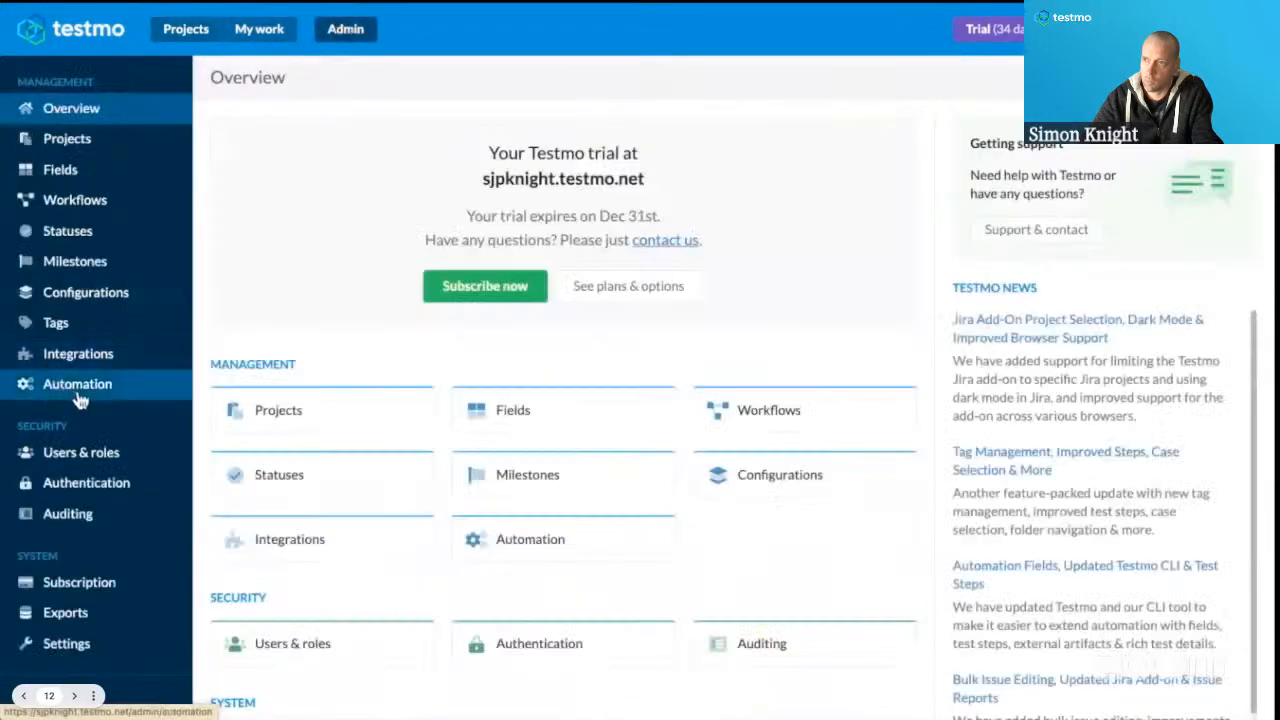
{"action": "left_click", "coordinate": [60, 452]}
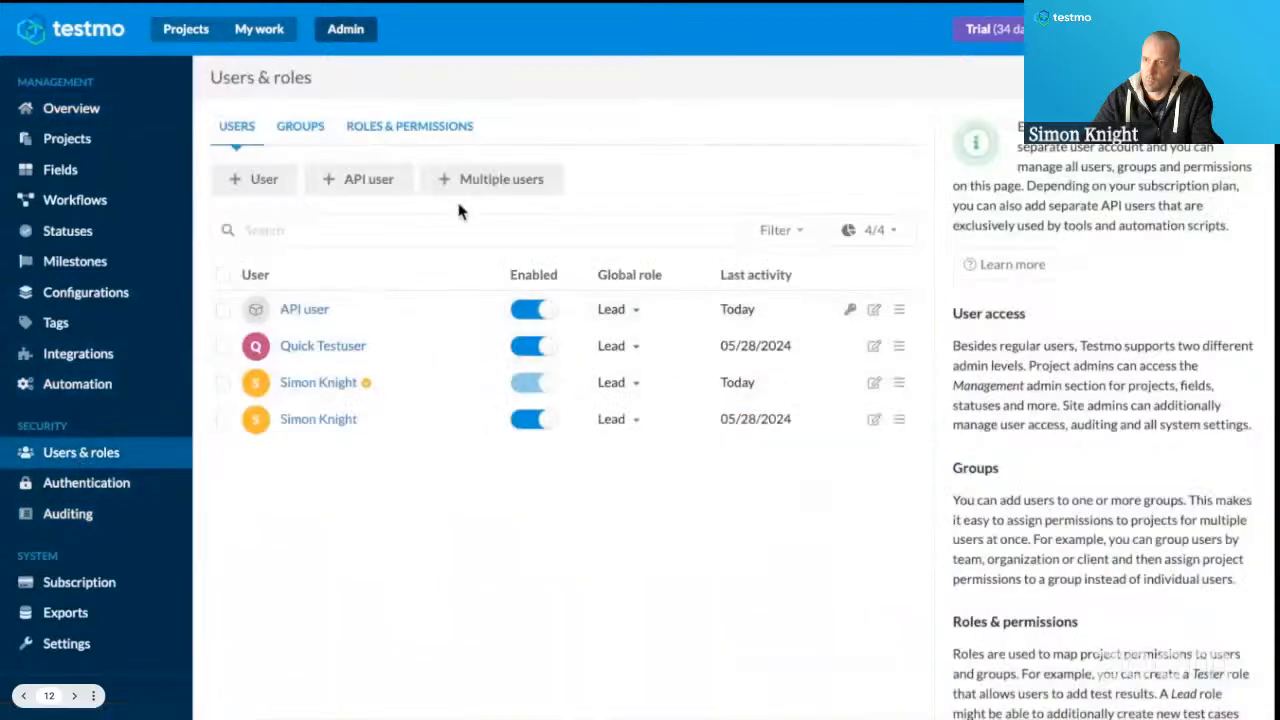
{"action": "left_click", "coordinate": [380, 128]}
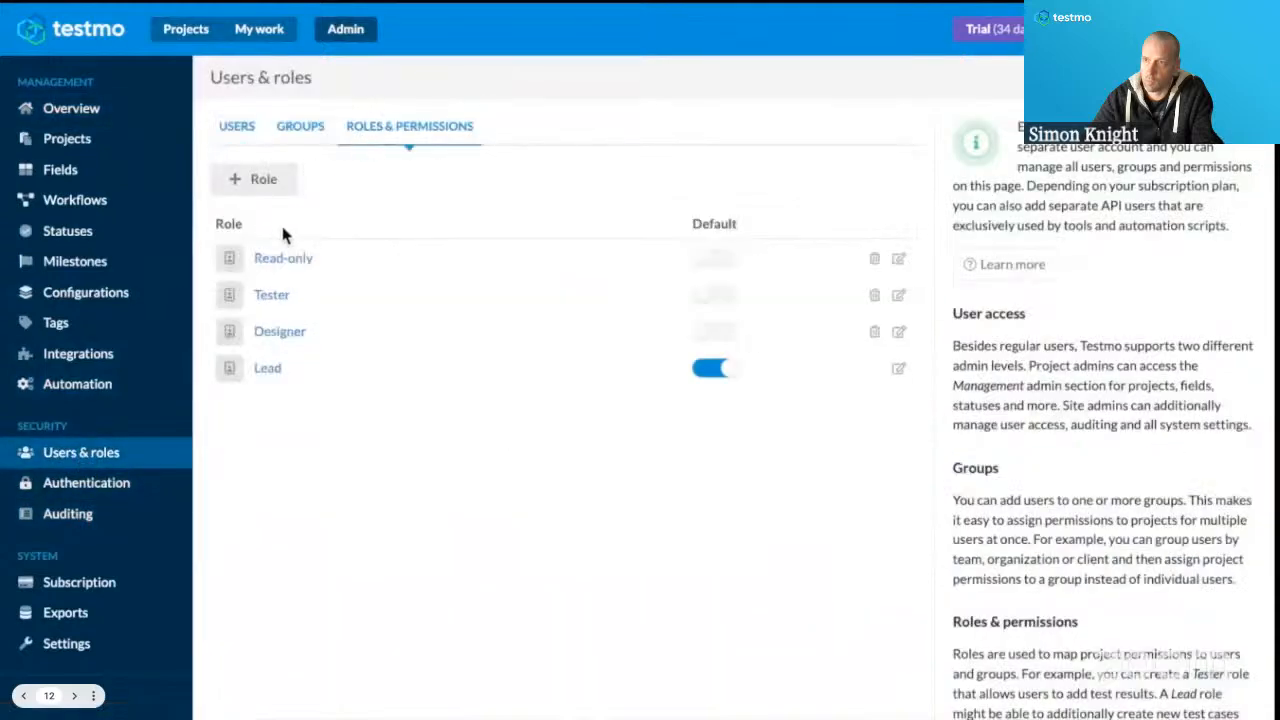
{"action": "left_click", "coordinate": [268, 368]}
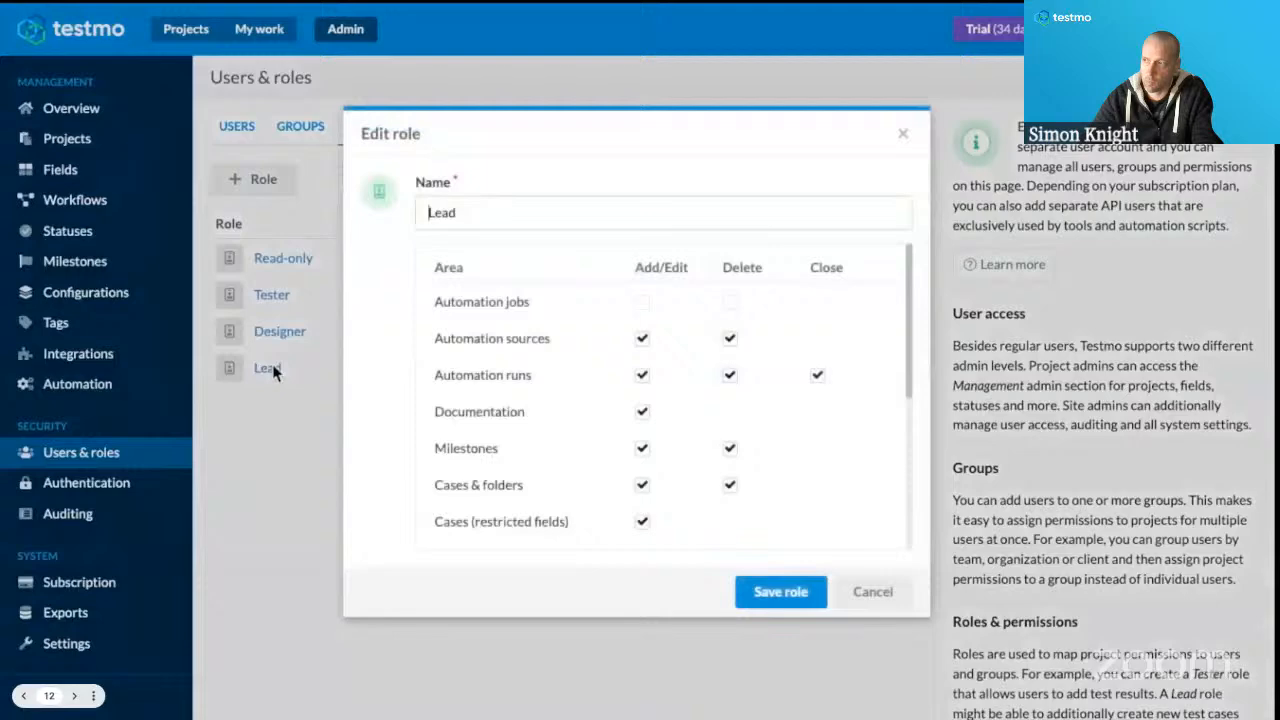
{"action": "left_click", "coordinate": [642, 302]}
{"action": "left_click", "coordinate": [730, 302]}
{"action": "left_click", "coordinate": [770, 592]}
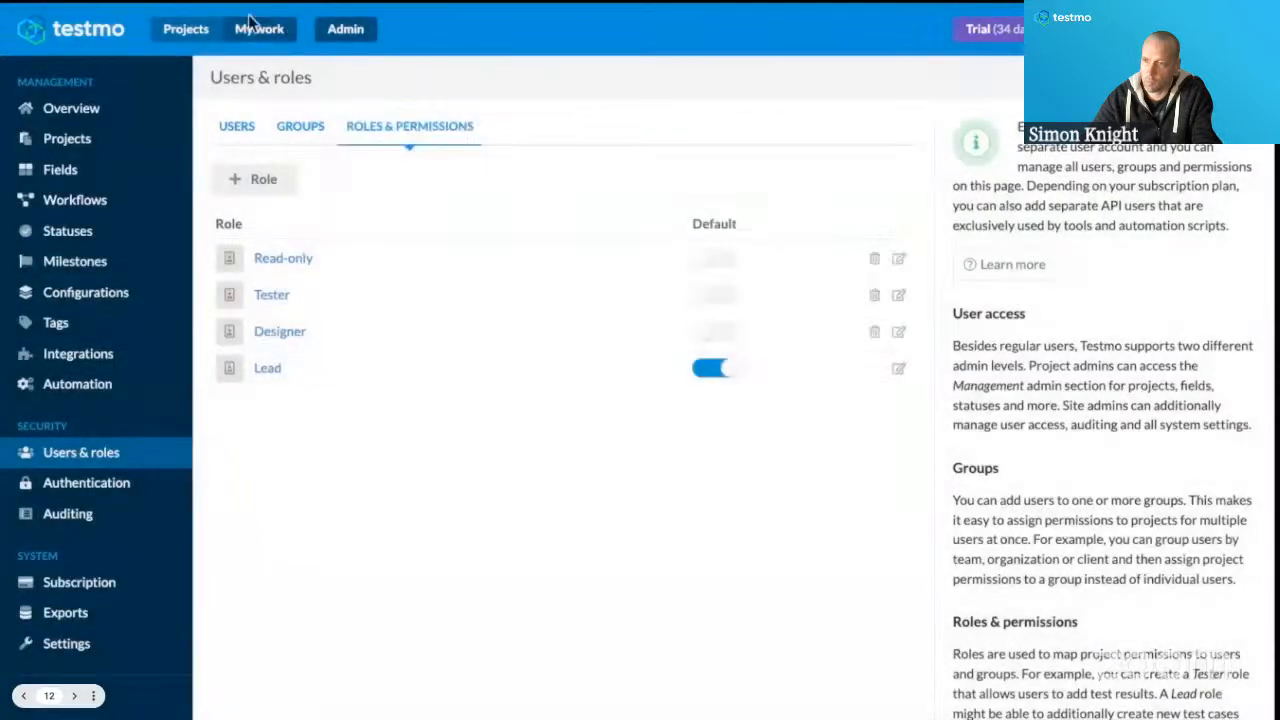
Return to the Juice Shop project's automation Jobs page and review the queue, past jobs and quick launch targets.
{"action": "left_click", "coordinate": [186, 29]}
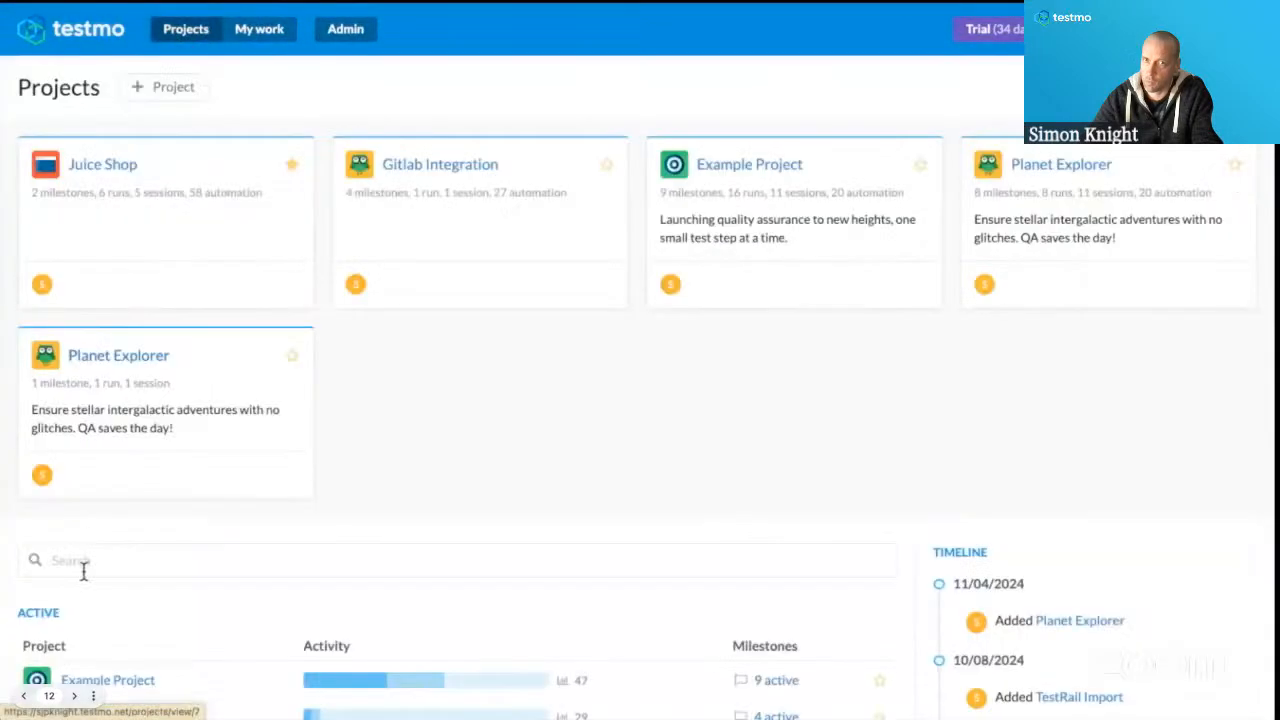
{"action": "left_click", "coordinate": [71, 165]}
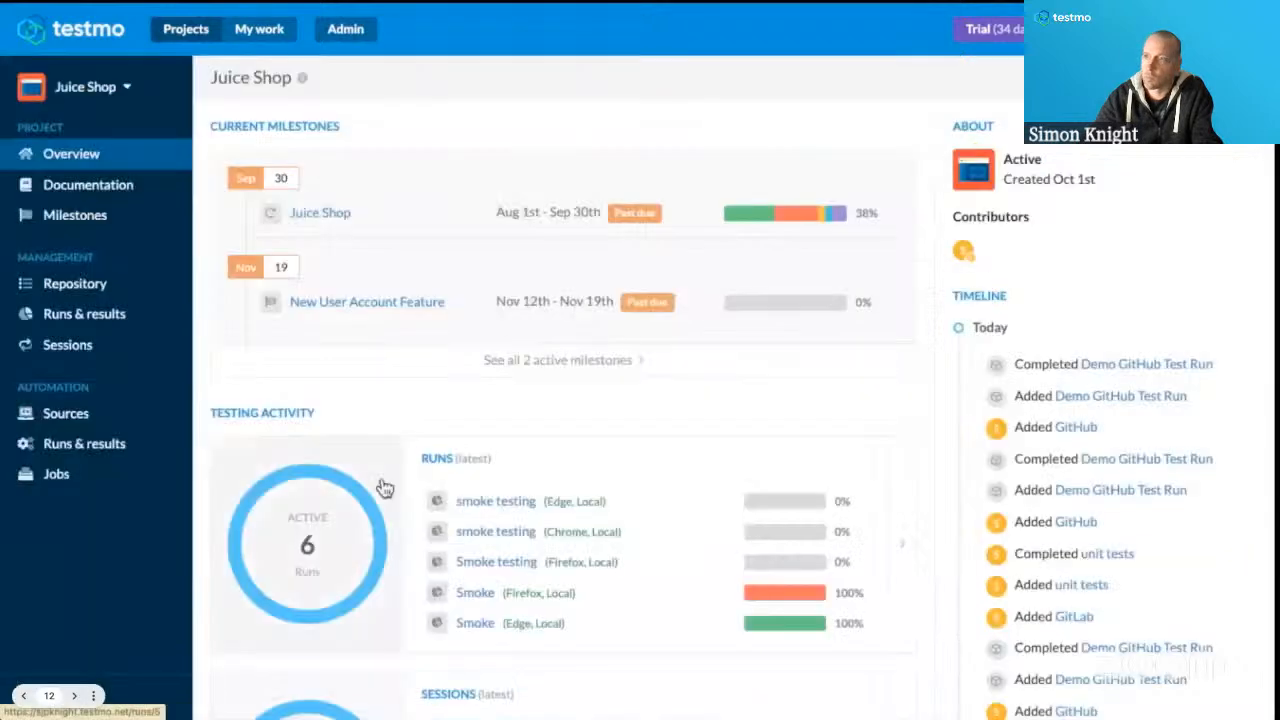
{"action": "left_click", "coordinate": [55, 473]}
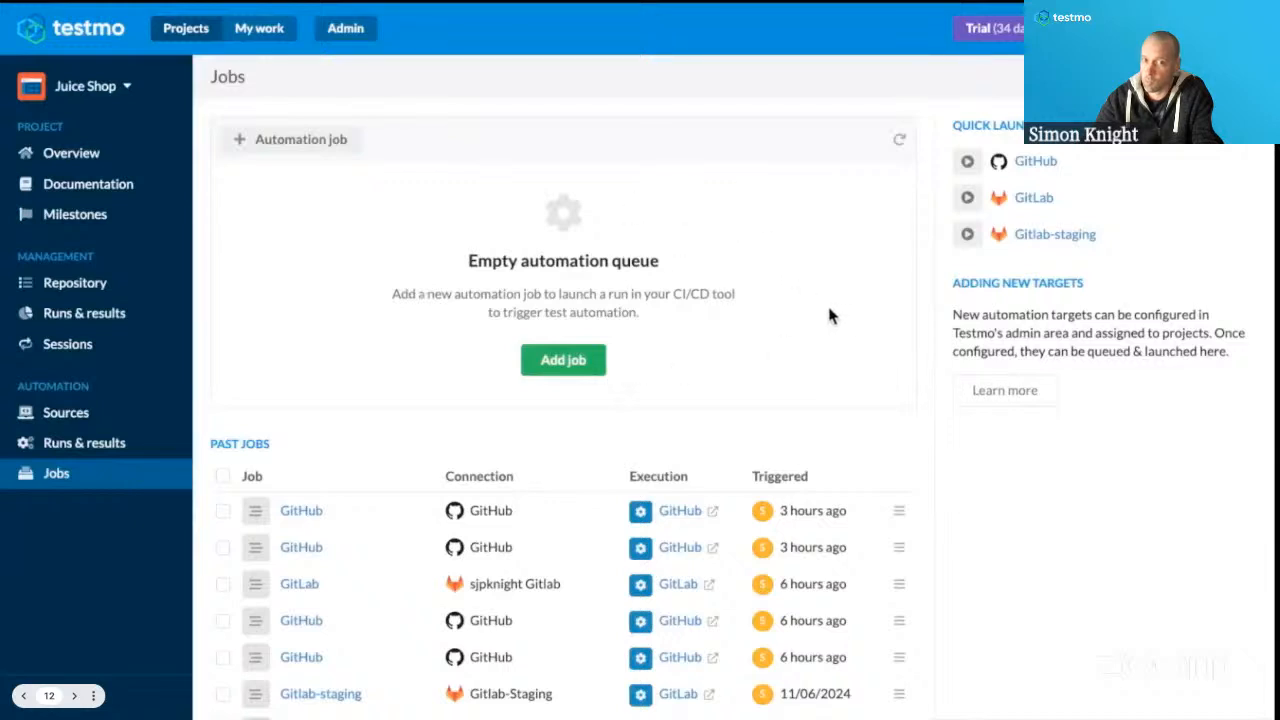
{"action": "scroll", "coordinate": [830, 305], "scroll_direction": "down", "scroll_amount": 1}
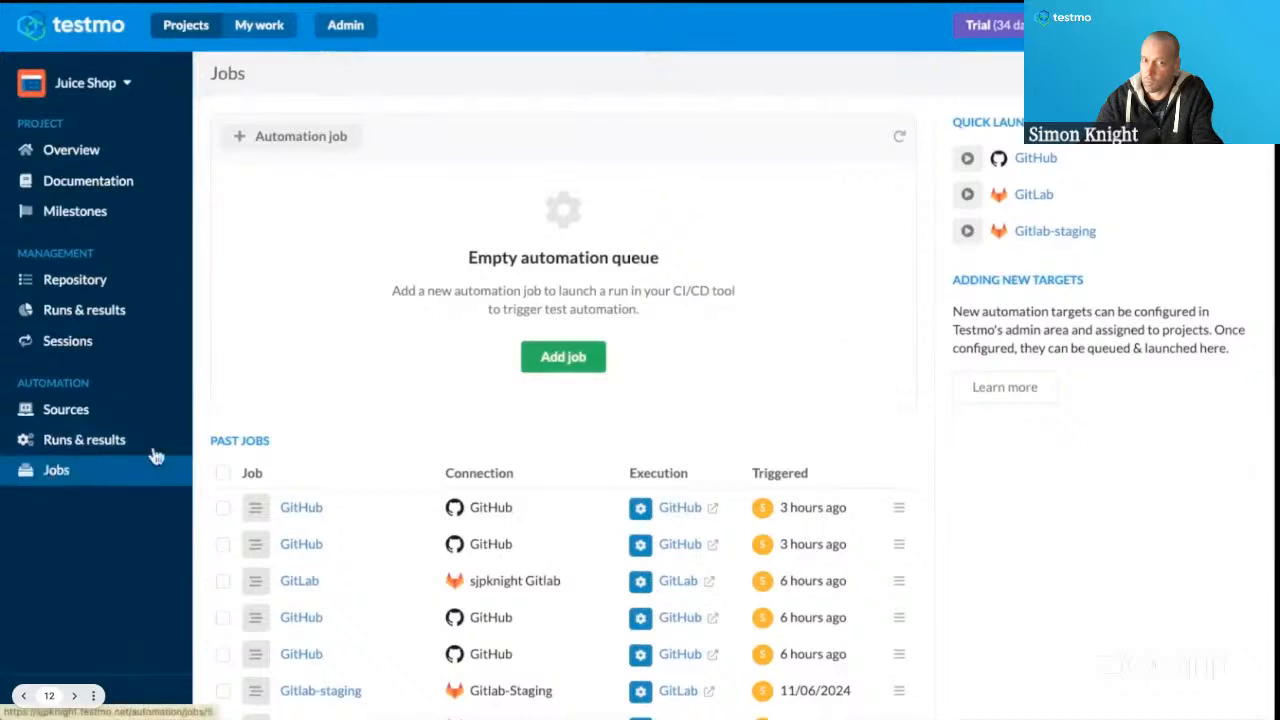
{"action": "scroll", "coordinate": [375, 363], "scroll_direction": "down", "scroll_amount": 1}
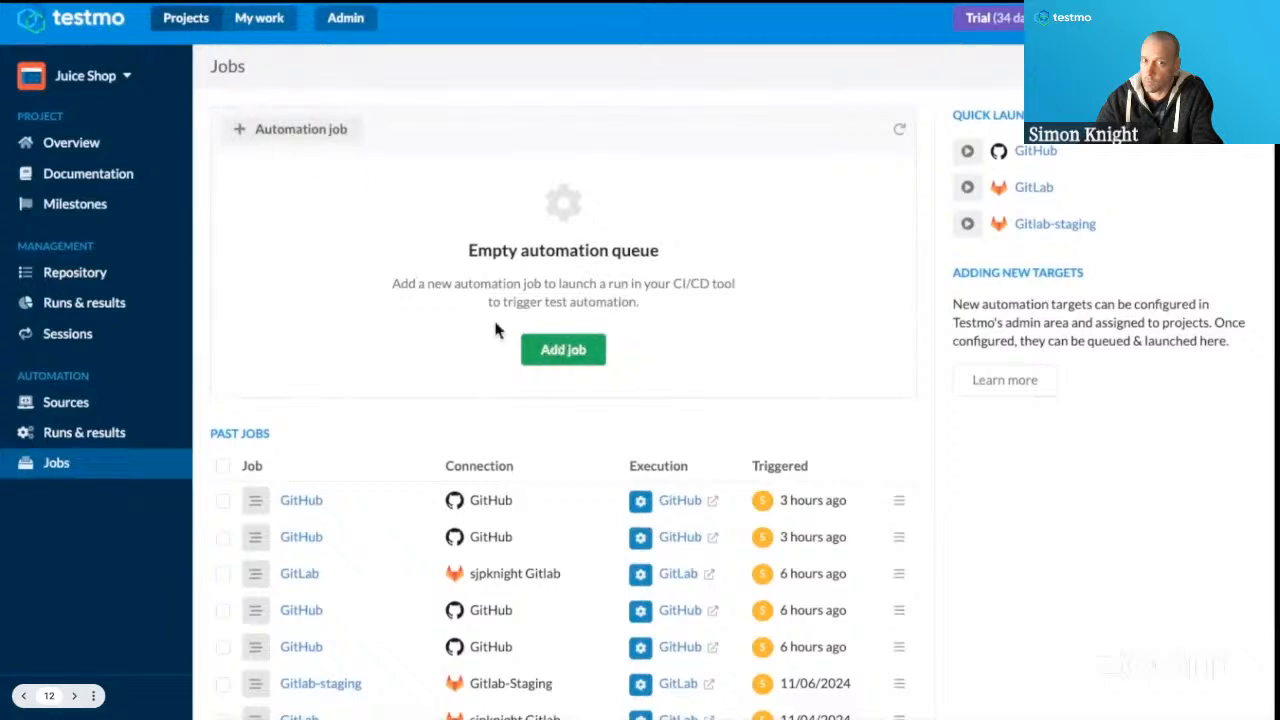
{"action": "scroll", "coordinate": [944, 206], "scroll_direction": "up", "scroll_amount": 1}
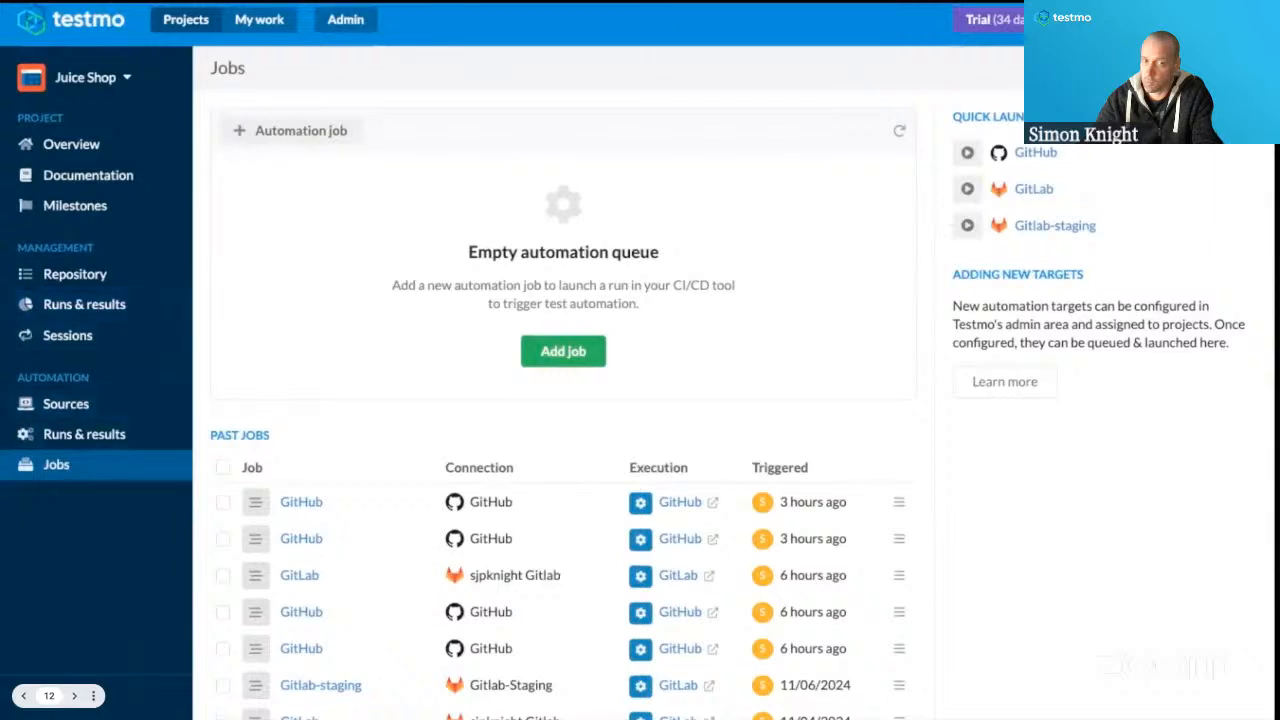
{"action": "scroll", "coordinate": [587, 300], "scroll_direction": "up", "scroll_amount": 1}
{"action": "scroll", "coordinate": [731, 403], "scroll_direction": "up", "scroll_amount": 1}
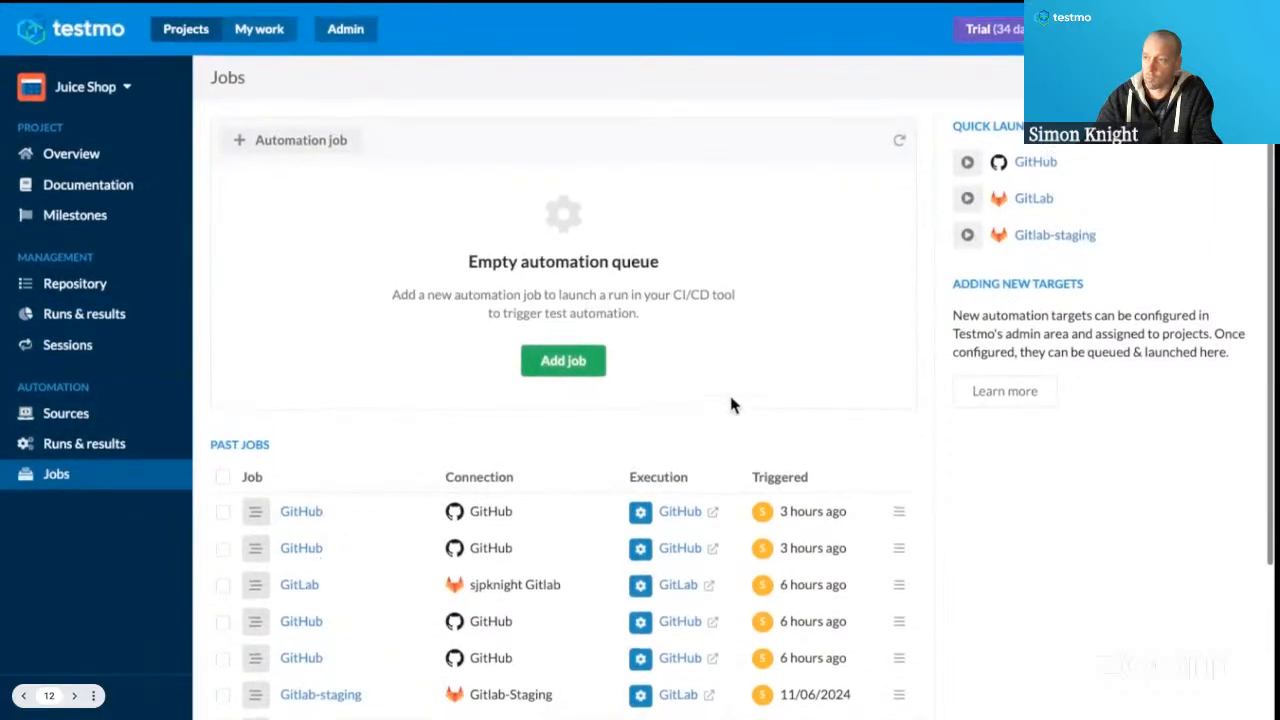
Add an automation job to the Juice Shop project using the GitHub target.
{"action": "left_click", "coordinate": [529, 373]}
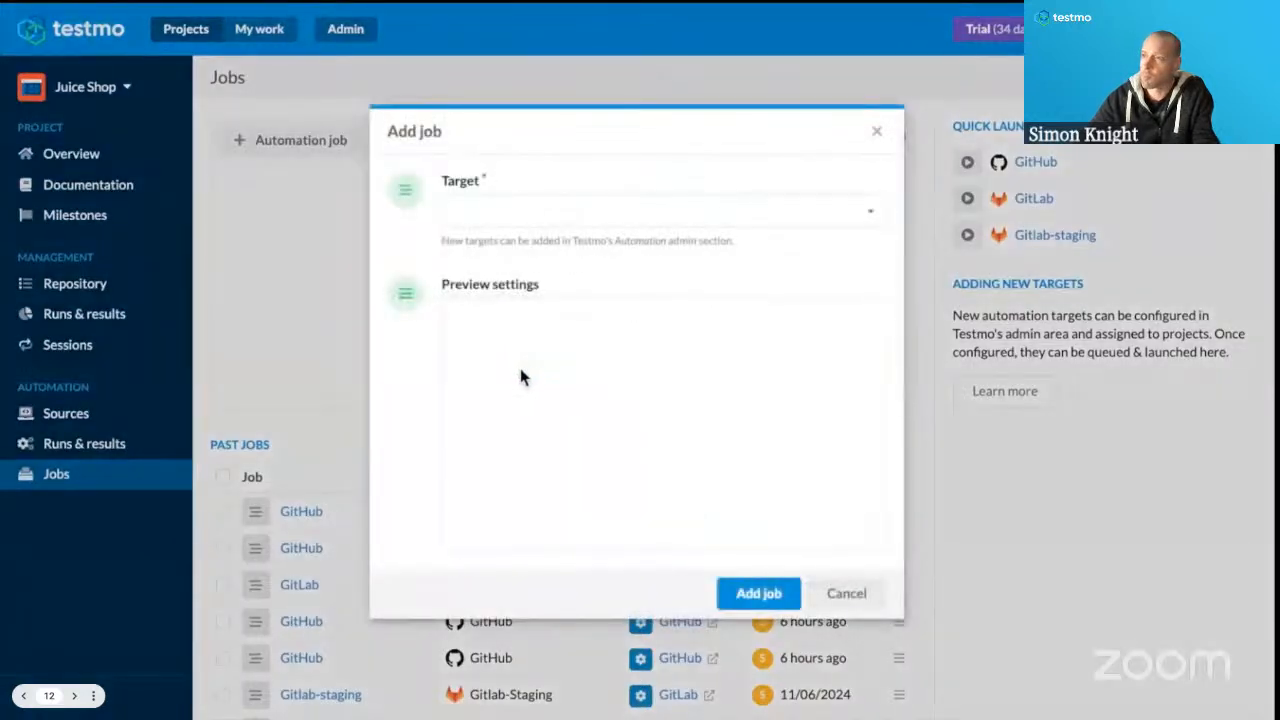
{"action": "left_click", "coordinate": [477, 222]}
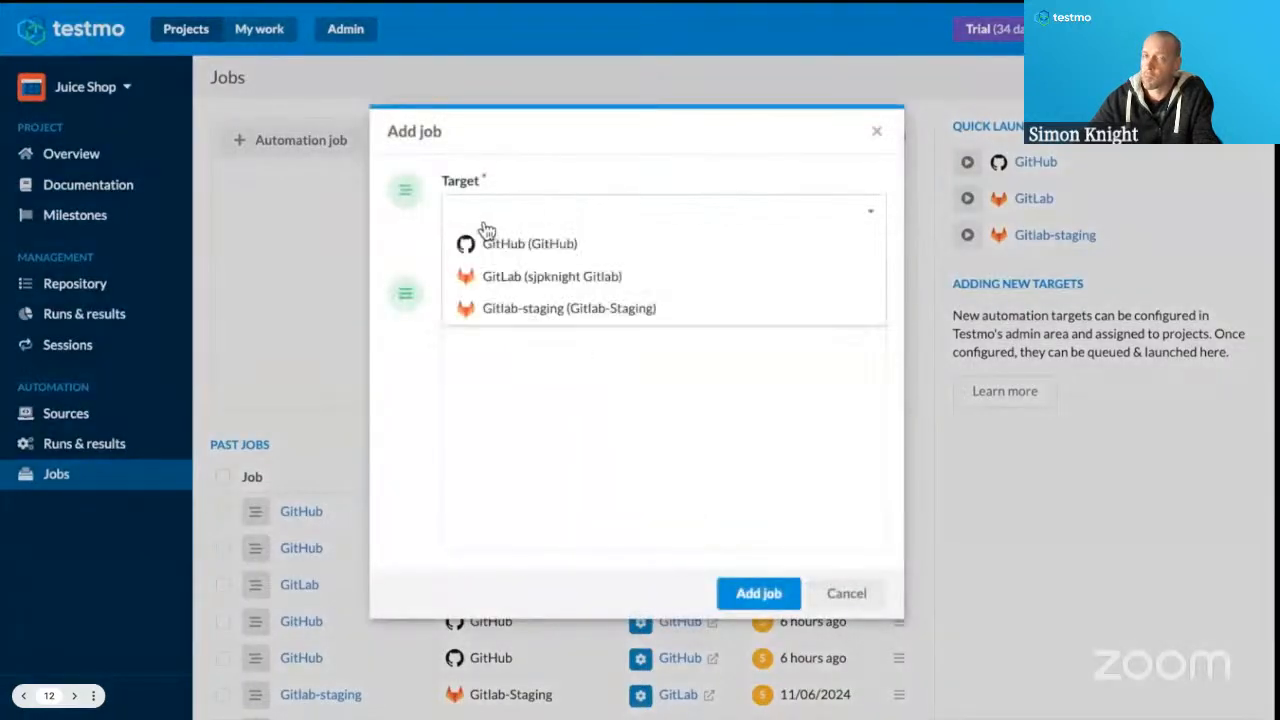
{"action": "left_click", "coordinate": [568, 252]}
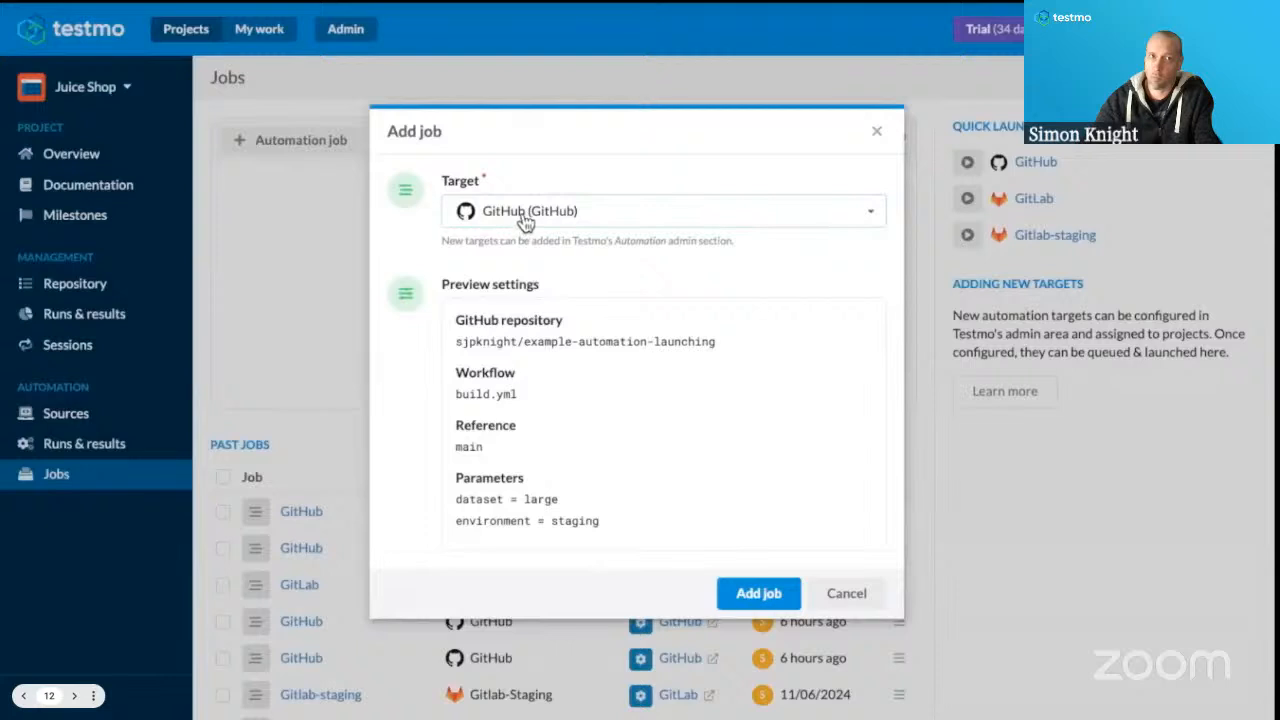
{"action": "left_click", "coordinate": [748, 600]}
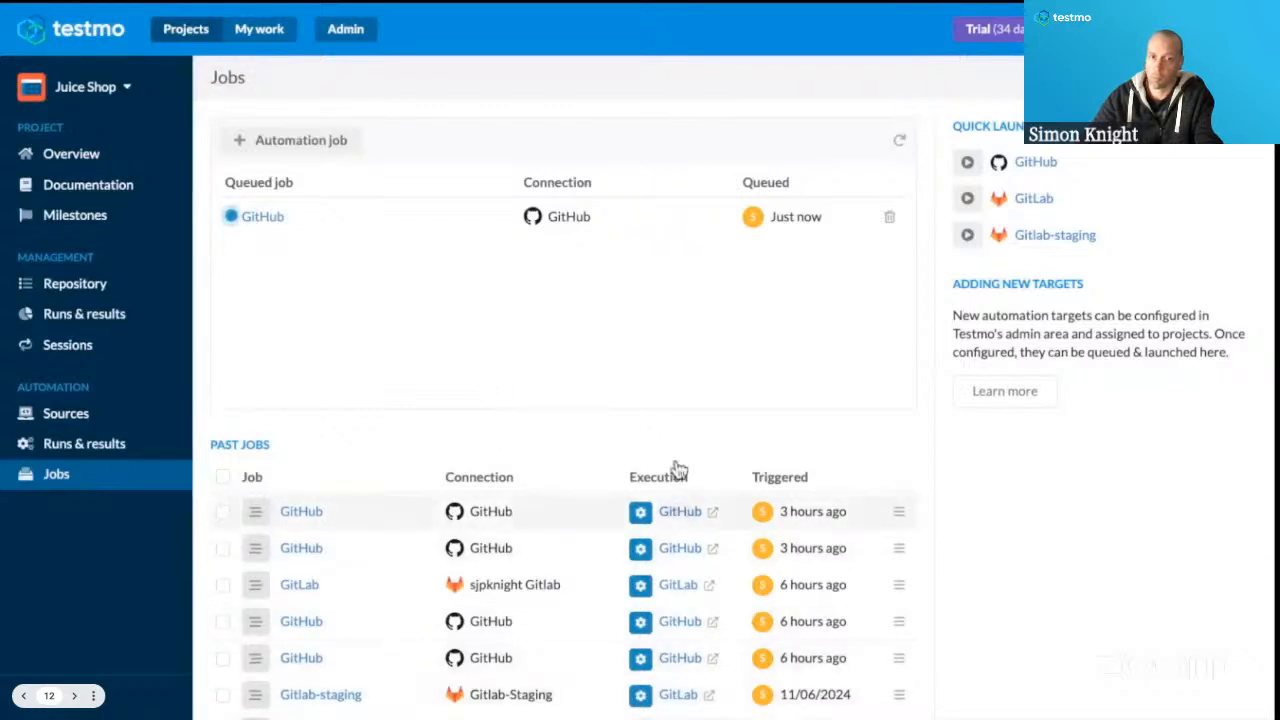
Review the job queue and past jobs list, then inspect the newest GitHub past job's details and log.
{"action": "scroll", "coordinate": [664, 652], "scroll_direction": "down", "scroll_amount": 3}
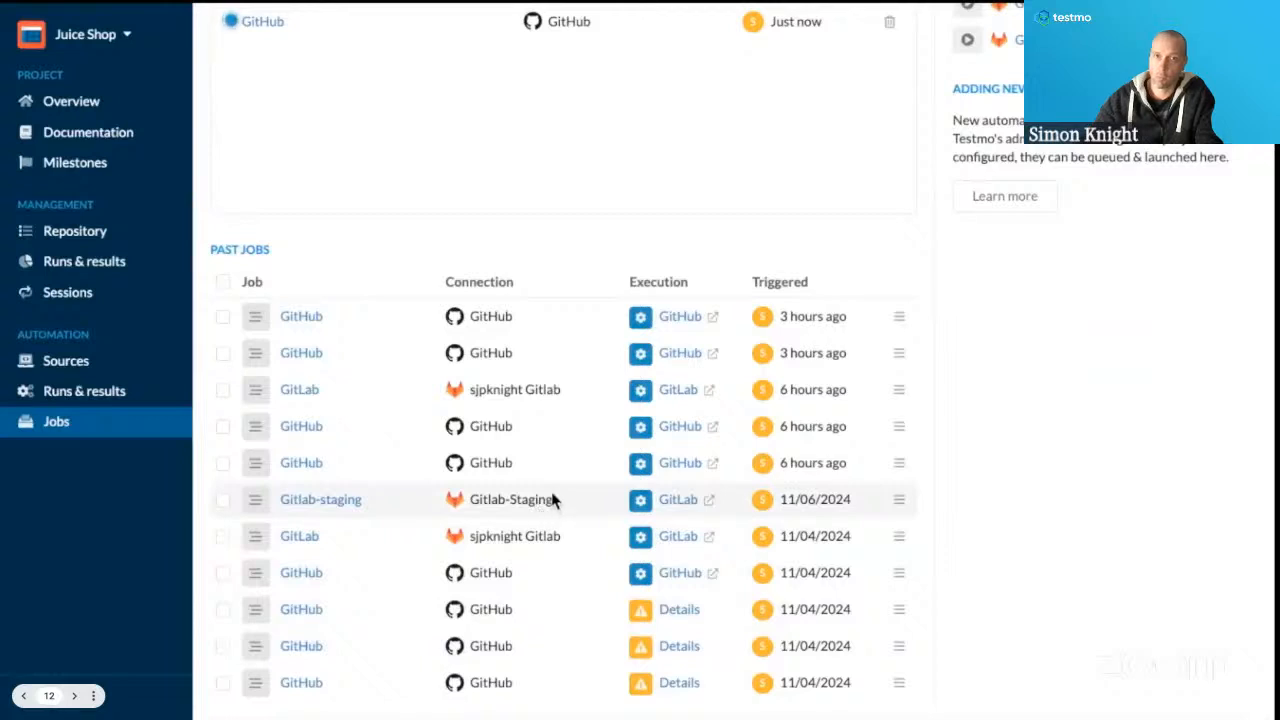
{"action": "scroll", "coordinate": [588, 499], "scroll_direction": "up", "scroll_amount": 3}
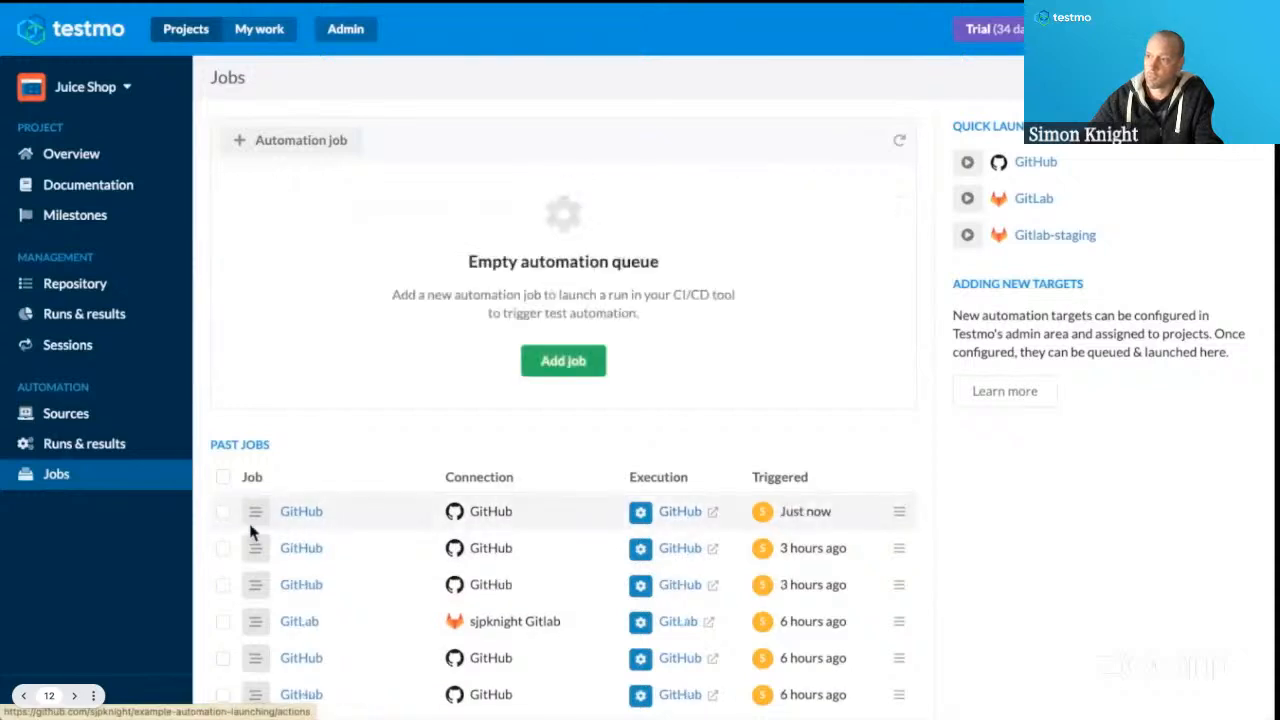
{"action": "left_click", "coordinate": [300, 512]}
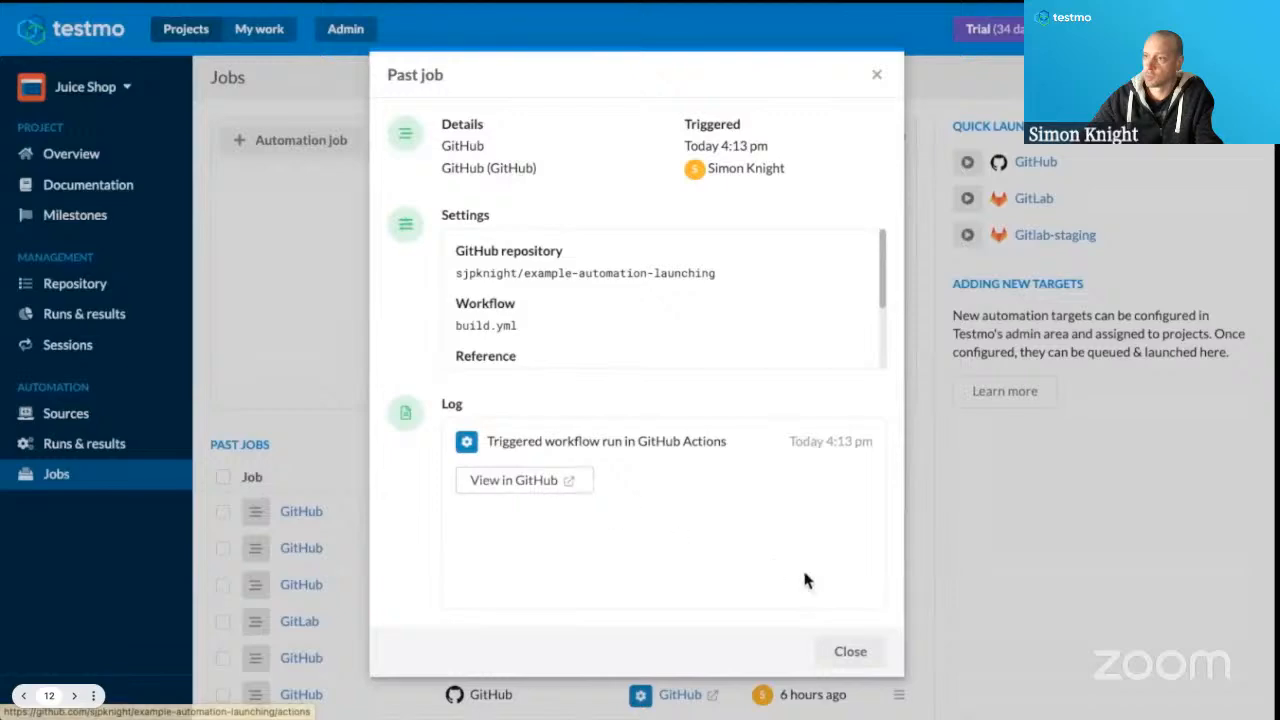
{"action": "left_click", "coordinate": [843, 652]}
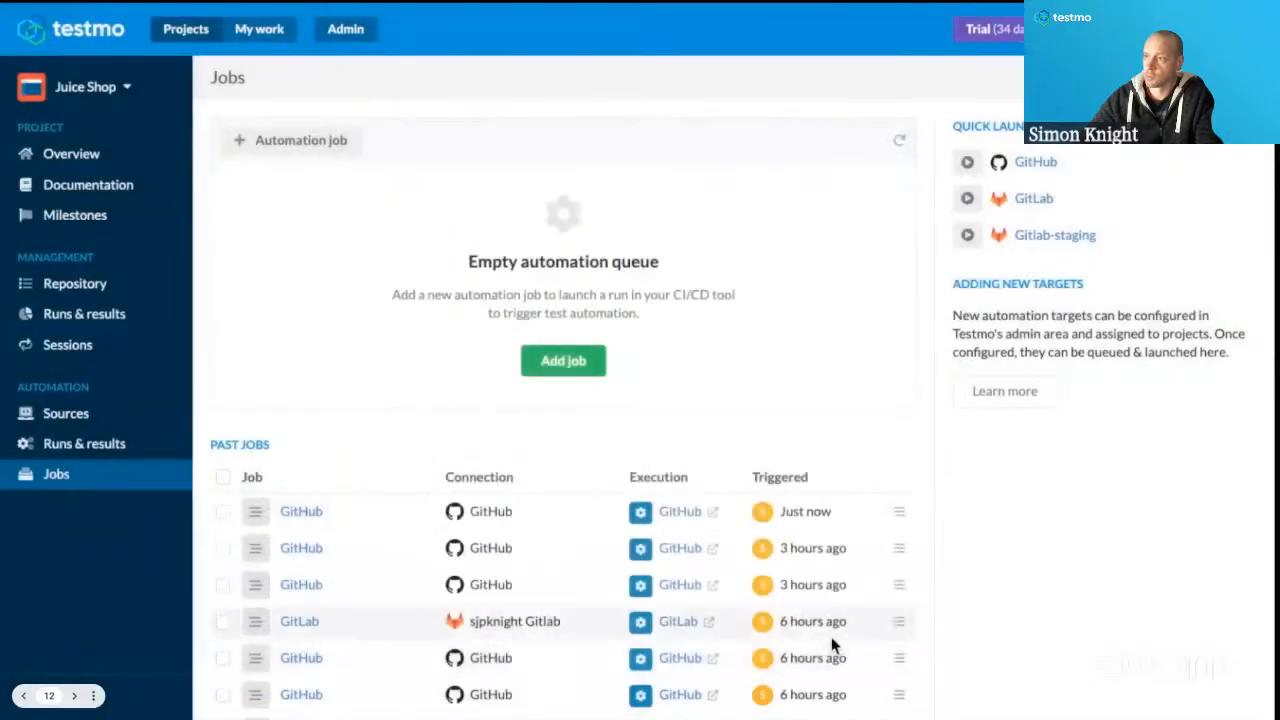
Examine the error log of the most recent past GitHub job from 11/04/2024 flagged with a warning, then close its details.
{"action": "scroll", "coordinate": [790, 645], "scroll_direction": "down", "scroll_amount": 5}
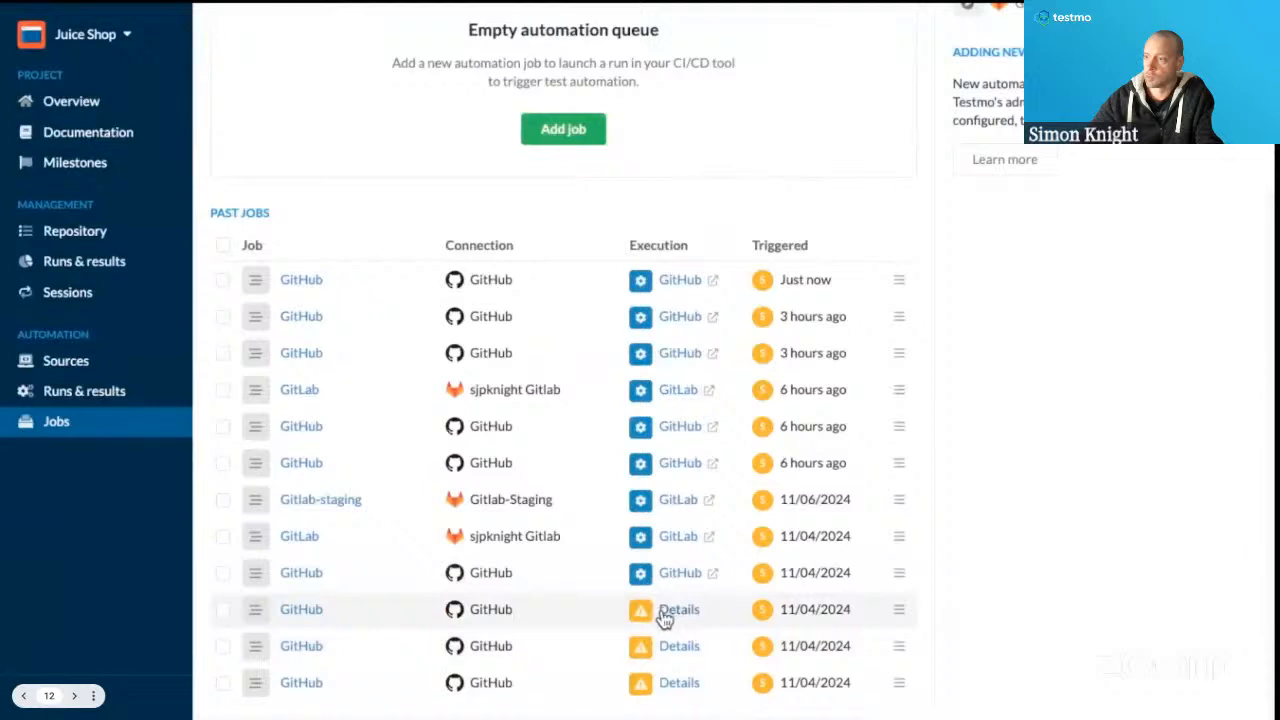
{"action": "left_click", "coordinate": [664, 614]}
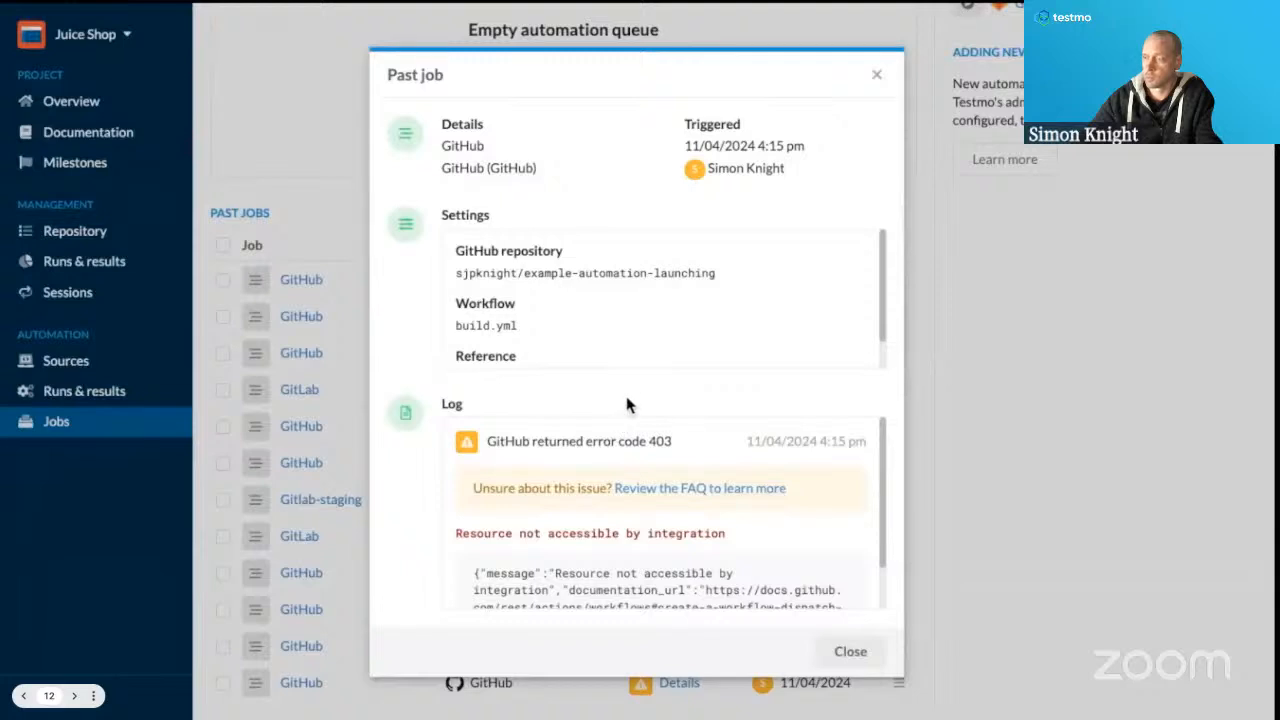
{"action": "scroll", "coordinate": [603, 440], "scroll_direction": "down", "scroll_amount": 2}
{"action": "scroll", "coordinate": [605, 455], "scroll_direction": "up", "scroll_amount": 2}
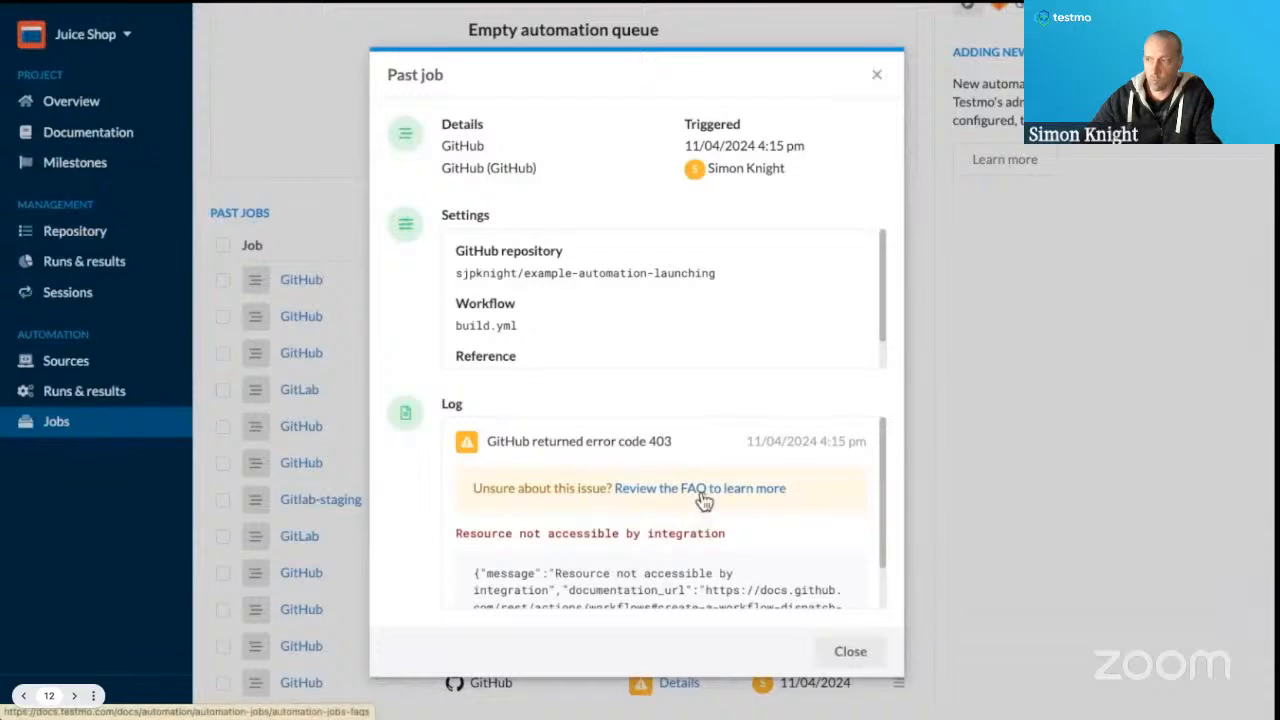
{"action": "scroll", "coordinate": [686, 515], "scroll_direction": "down", "scroll_amount": 2}
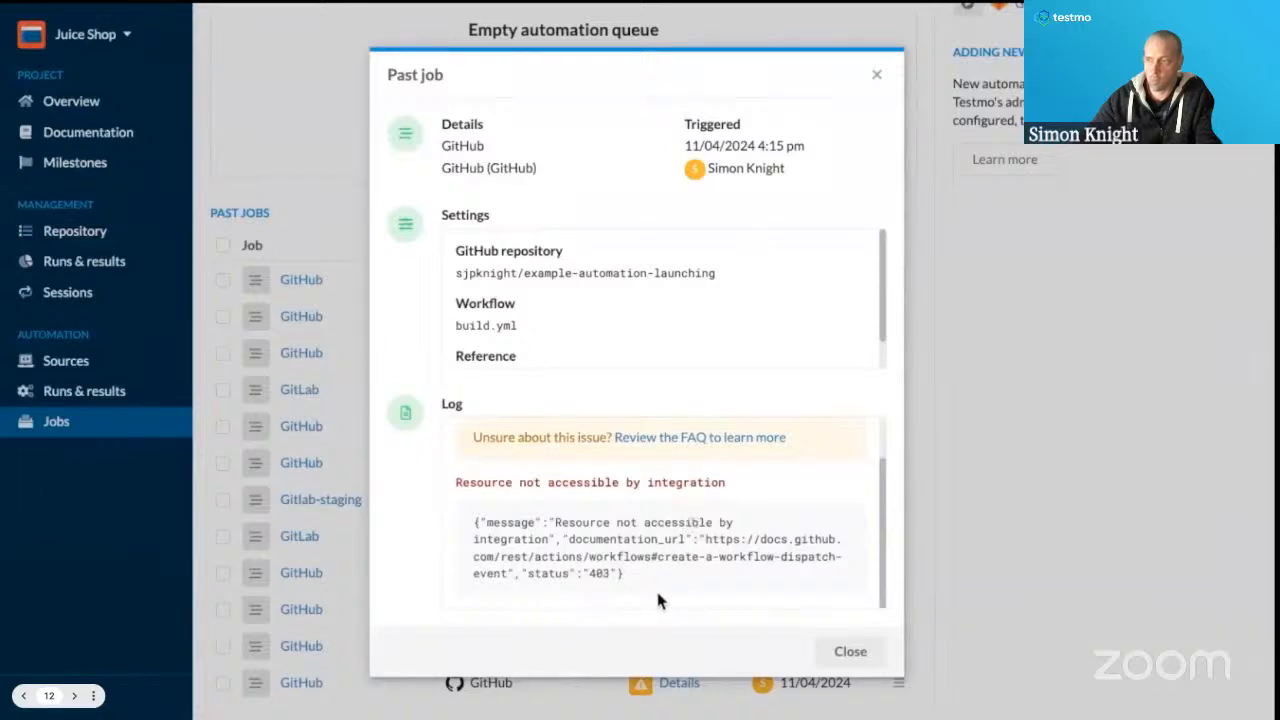
{"action": "left_click", "coordinate": [849, 651]}
{"action": "scroll", "coordinate": [1030, 342], "scroll_direction": "up", "scroll_amount": 3}
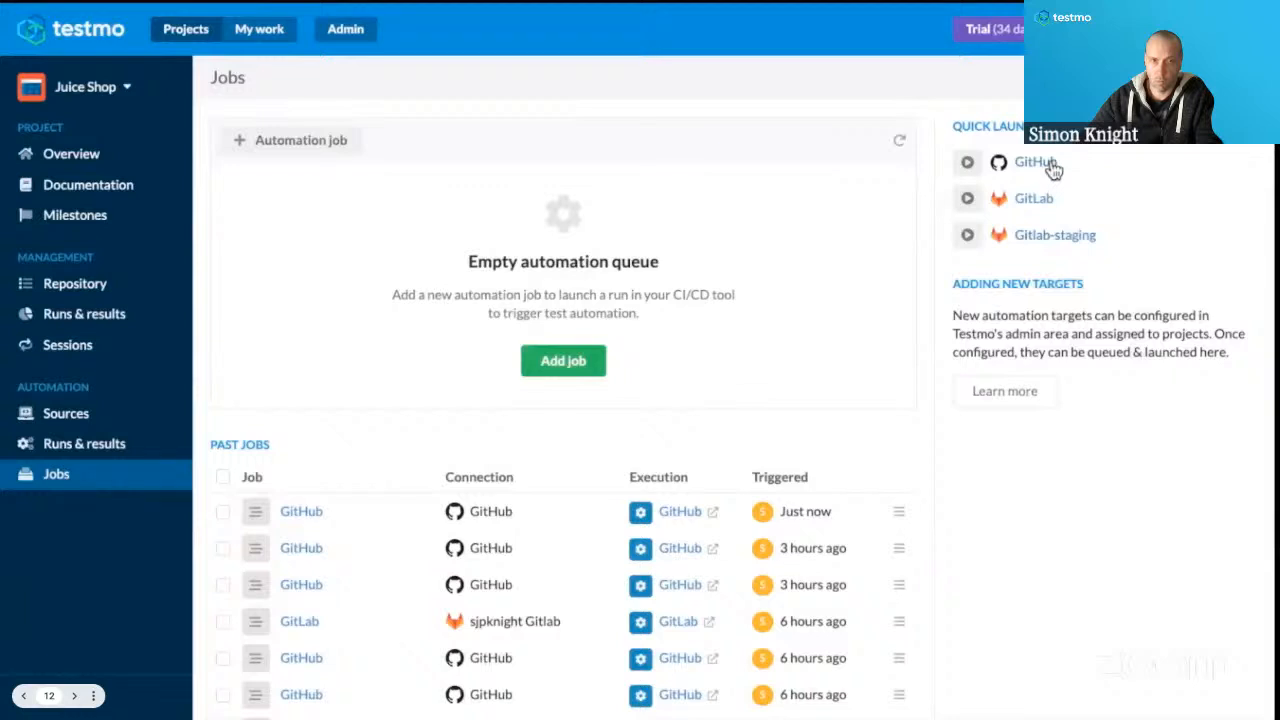
Quick launch the GitHub target and add it as another automation job.
{"action": "left_click", "coordinate": [978, 166]}
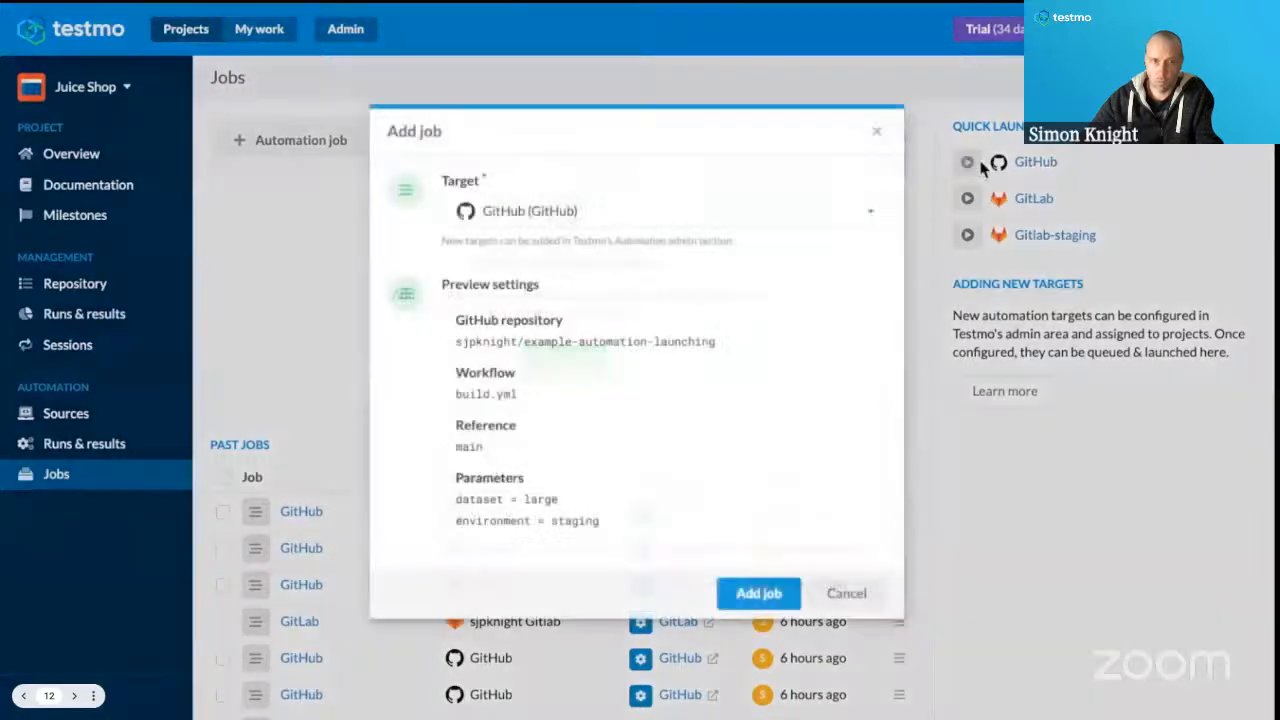
{"action": "left_click", "coordinate": [745, 605]}
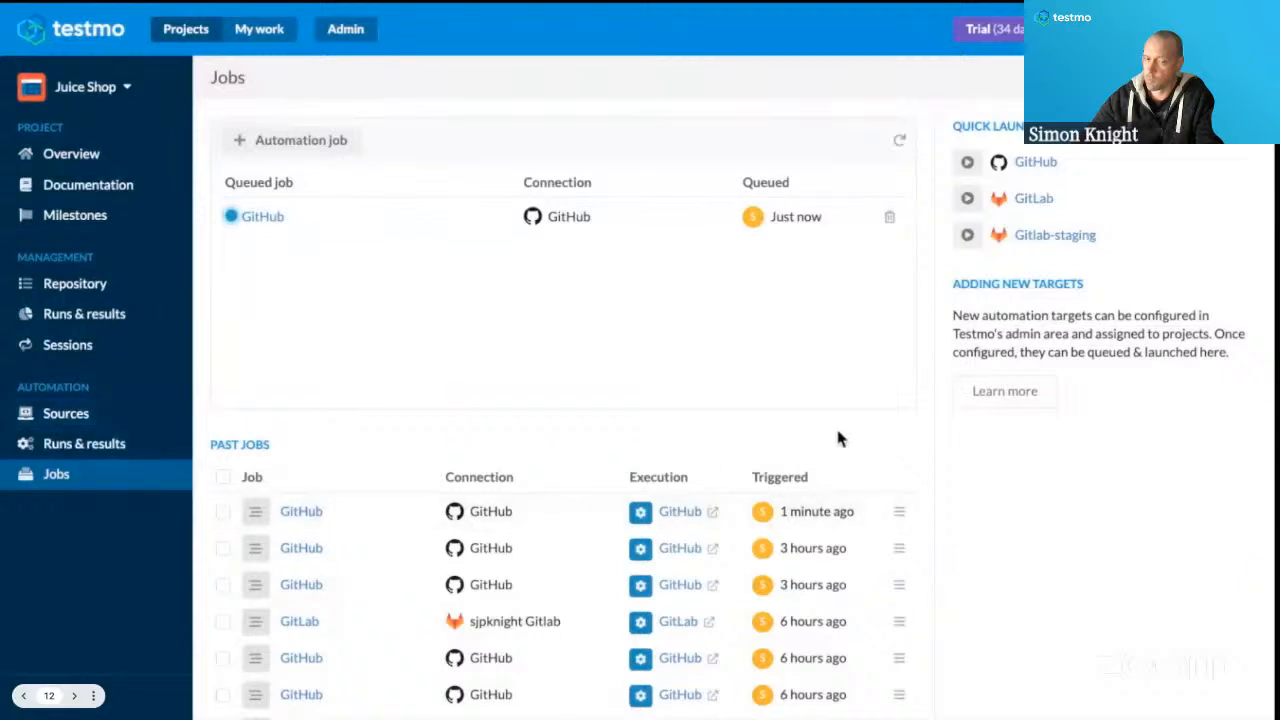
Inspect the reference, parameters and log of the latest past GitHub job, then close its details.
{"action": "scroll", "coordinate": [789, 466], "scroll_direction": "down", "scroll_amount": 3}
{"action": "scroll", "coordinate": [786, 466], "scroll_direction": "down", "scroll_amount": 1}
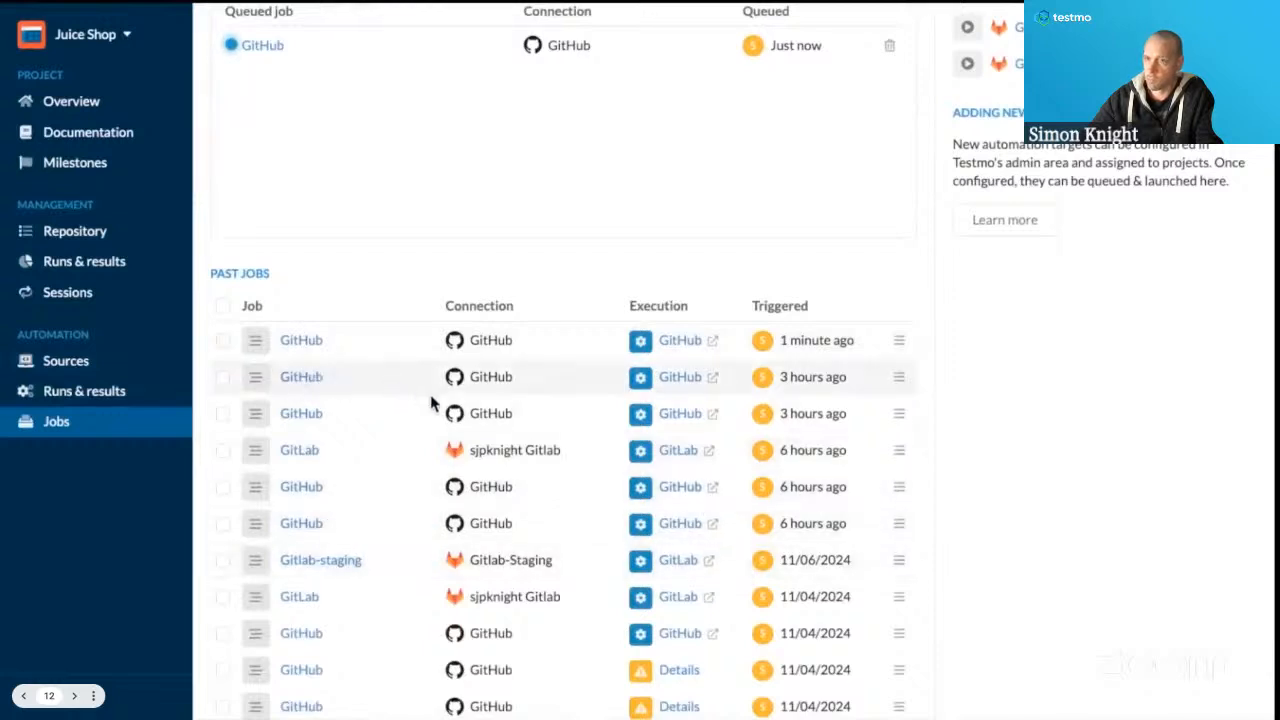
{"action": "left_click", "coordinate": [305, 341]}
{"action": "scroll", "coordinate": [503, 362], "scroll_direction": "down", "scroll_amount": 2}
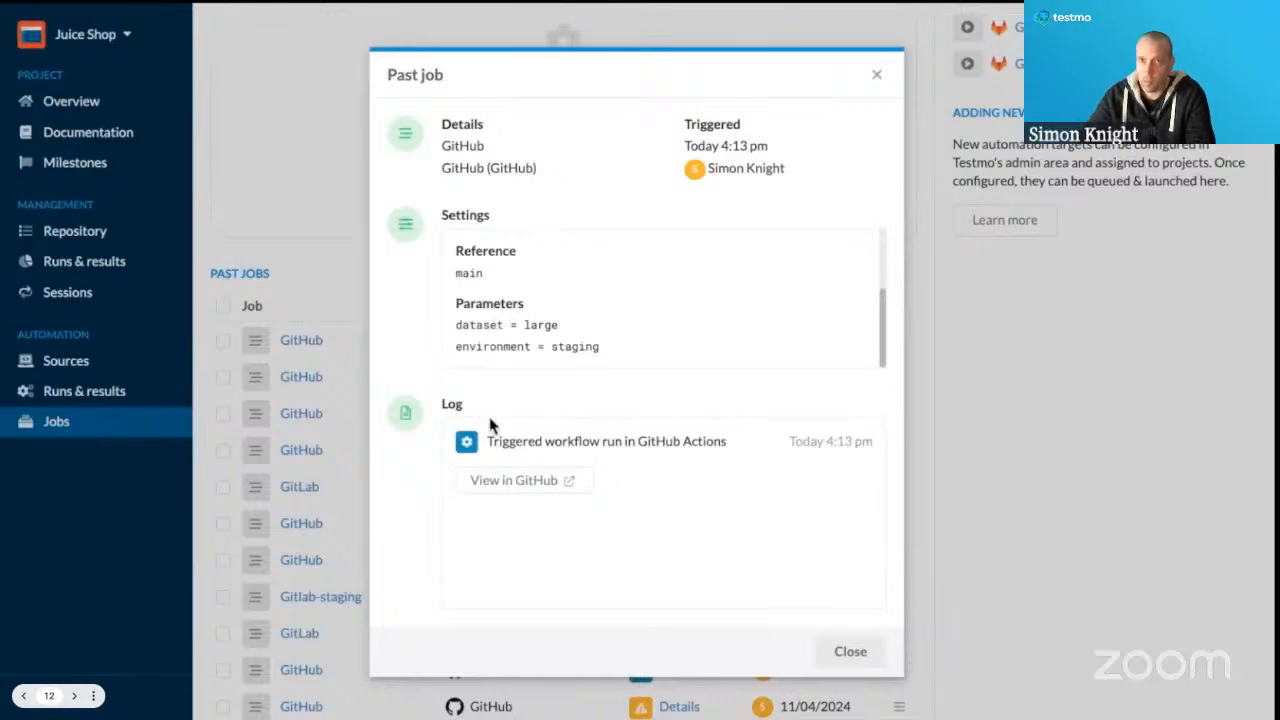
{"action": "left_click", "coordinate": [877, 76]}
Review the targets available for a new automation job and dismiss the form without adding one.
{"action": "left_click", "coordinate": [560, 189]}
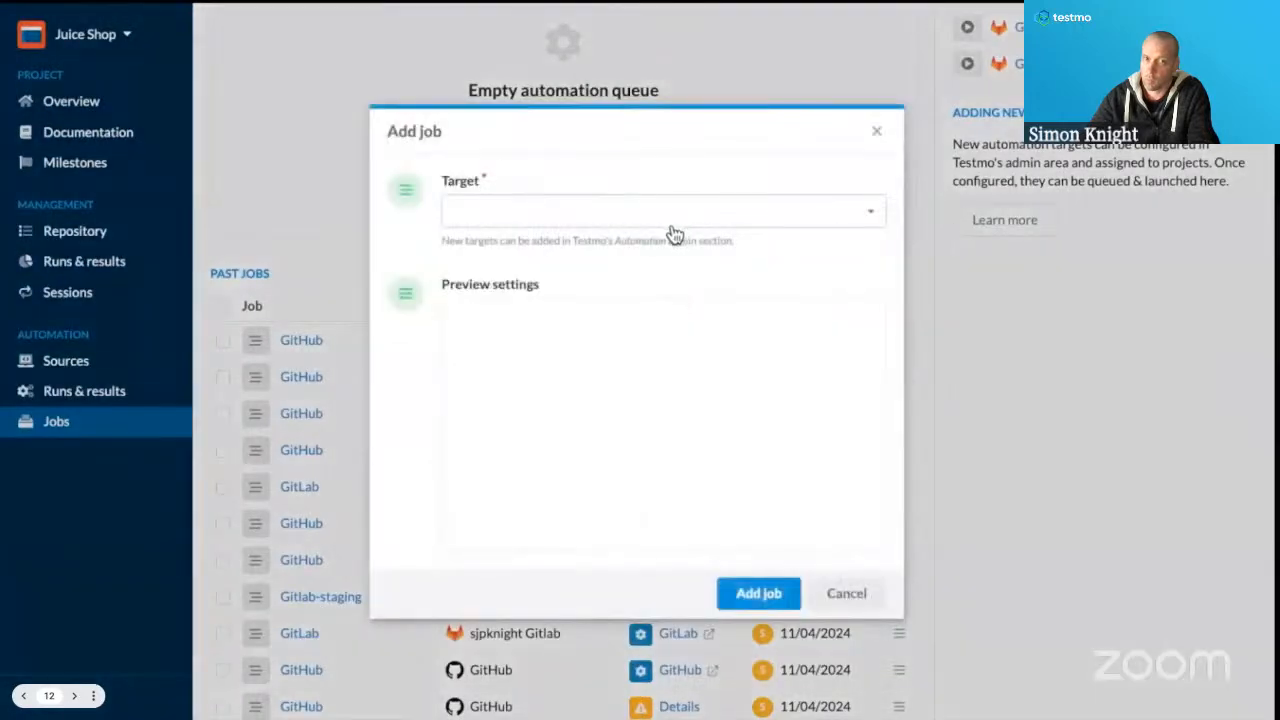
{"action": "left_click", "coordinate": [674, 232]}
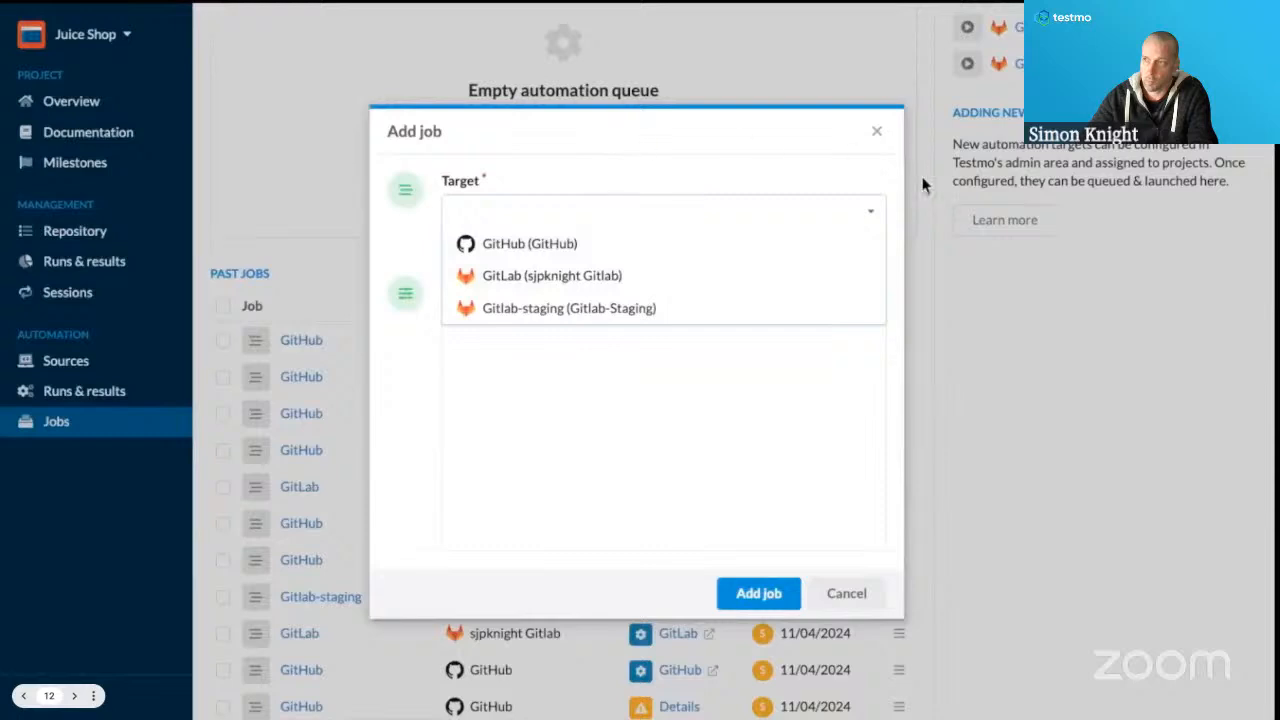
{"action": "left_click", "coordinate": [877, 133]}
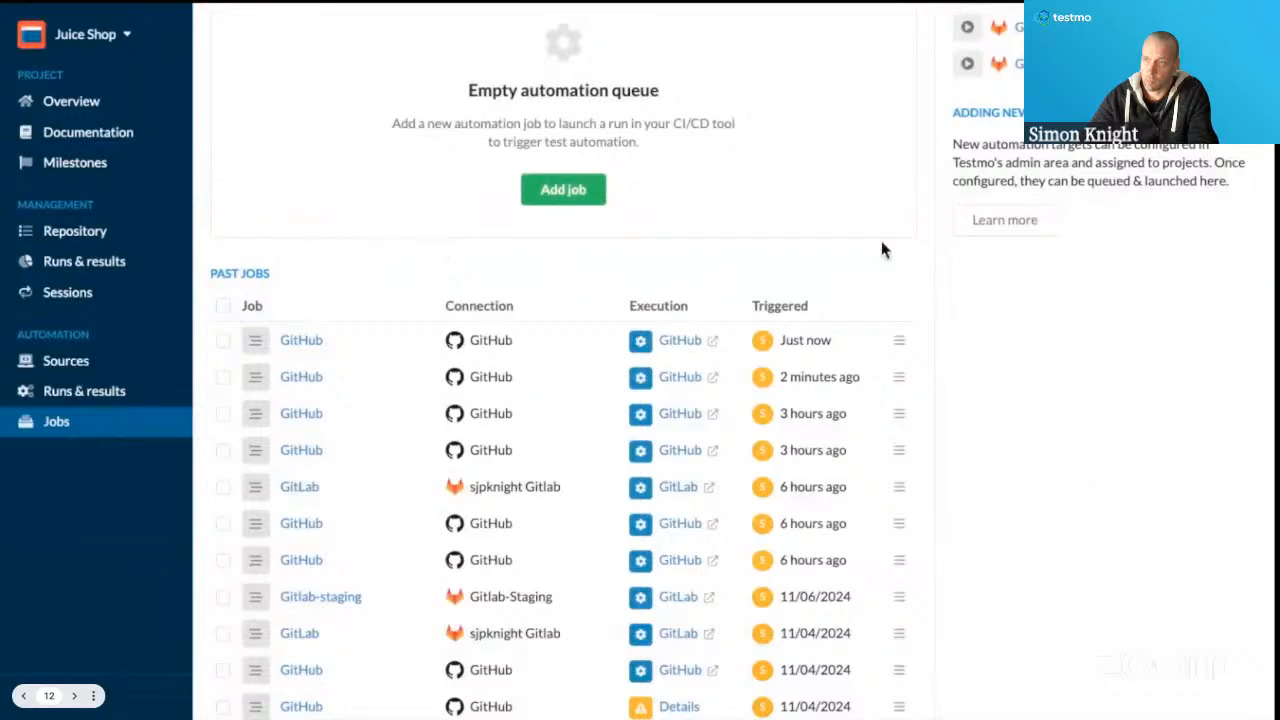
Compare the triggered times on the Jobs page with the Demo GitHub Test Run entries in the automation runs and results.
{"action": "scroll", "coordinate": [758, 278], "scroll_direction": "up", "scroll_amount": 3}
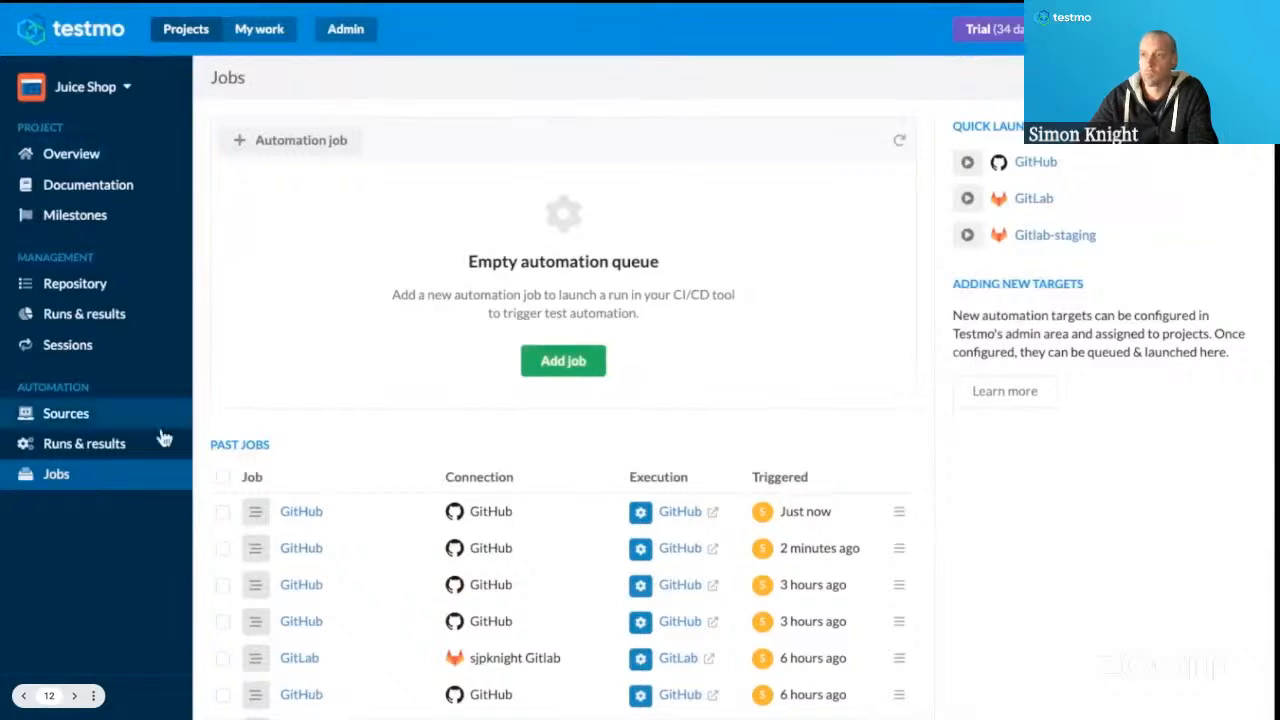
{"action": "left_click", "coordinate": [101, 455]}
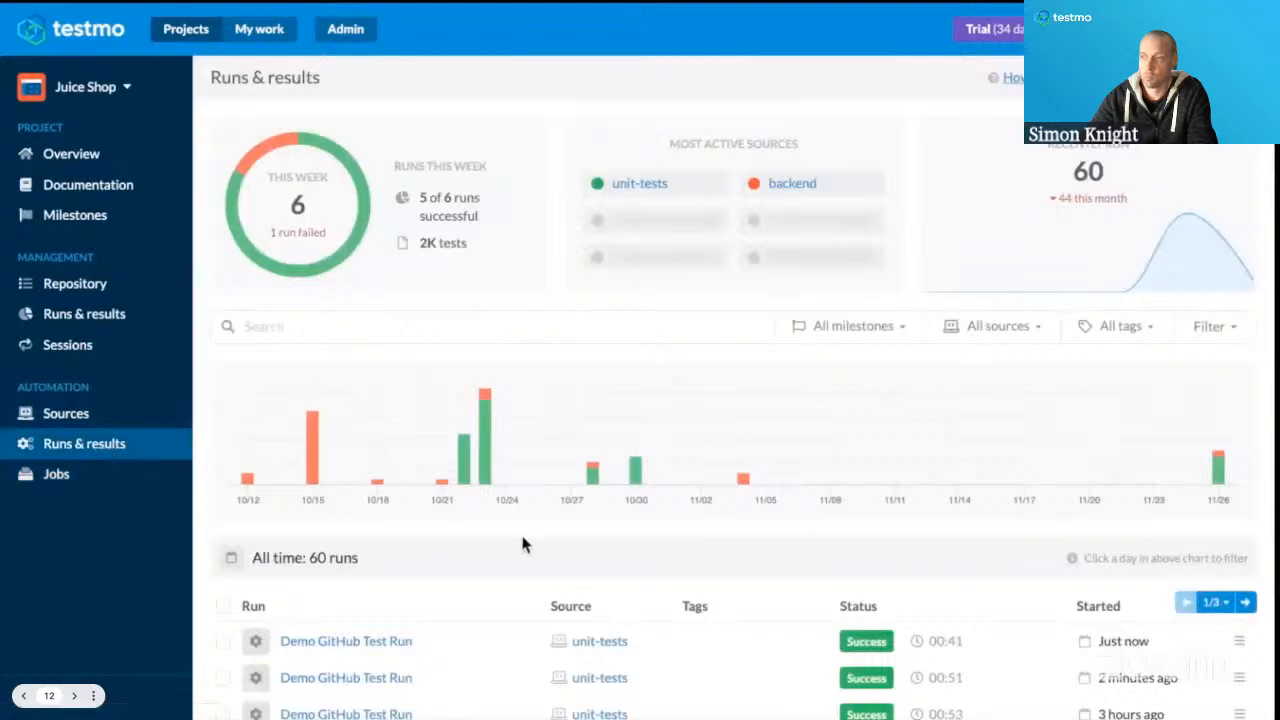
{"action": "scroll", "coordinate": [536, 530], "scroll_direction": "down", "scroll_amount": 3}
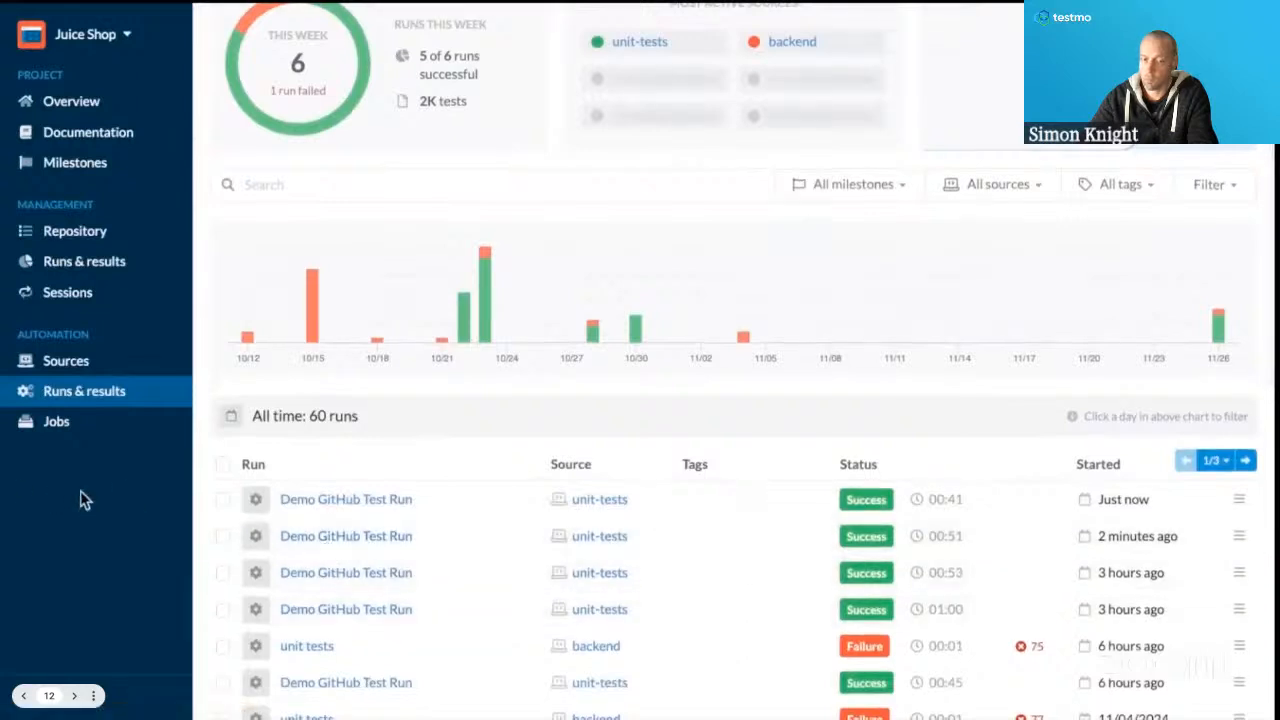
{"action": "left_click", "coordinate": [58, 424]}
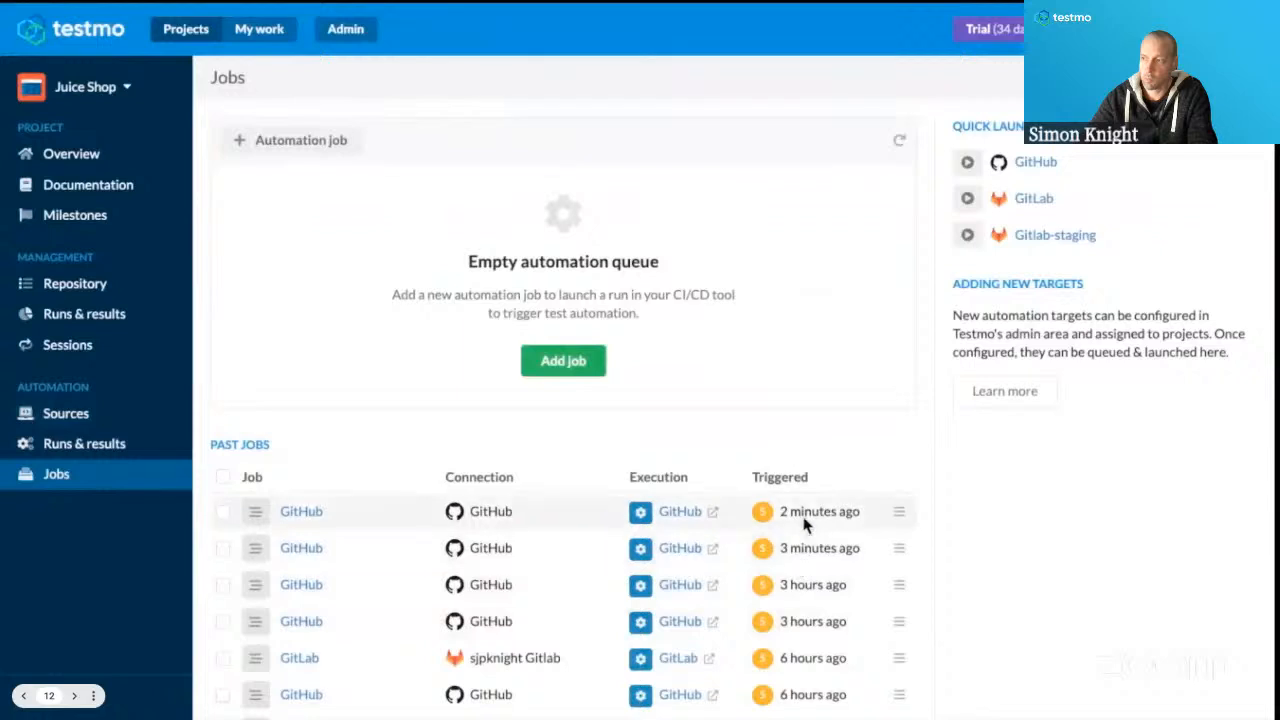
{"action": "left_click", "coordinate": [42, 452]}
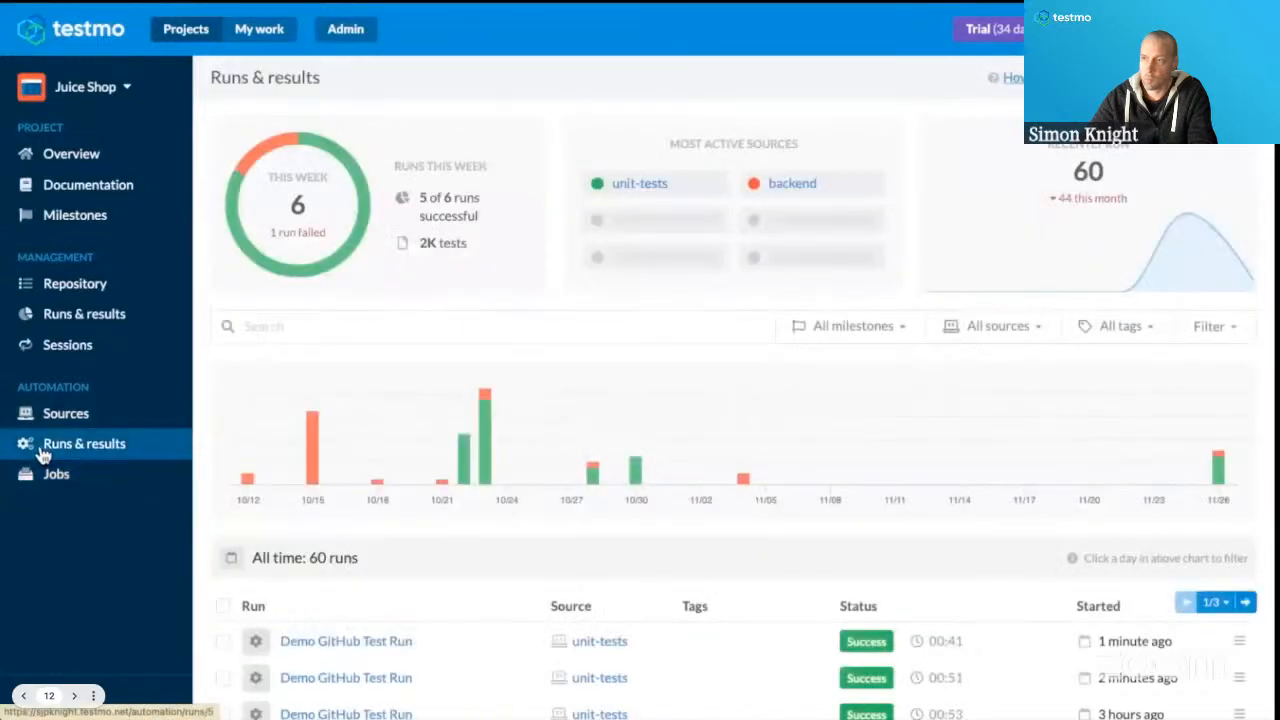
{"action": "scroll", "coordinate": [479, 606], "scroll_direction": "down", "scroll_amount": 3}
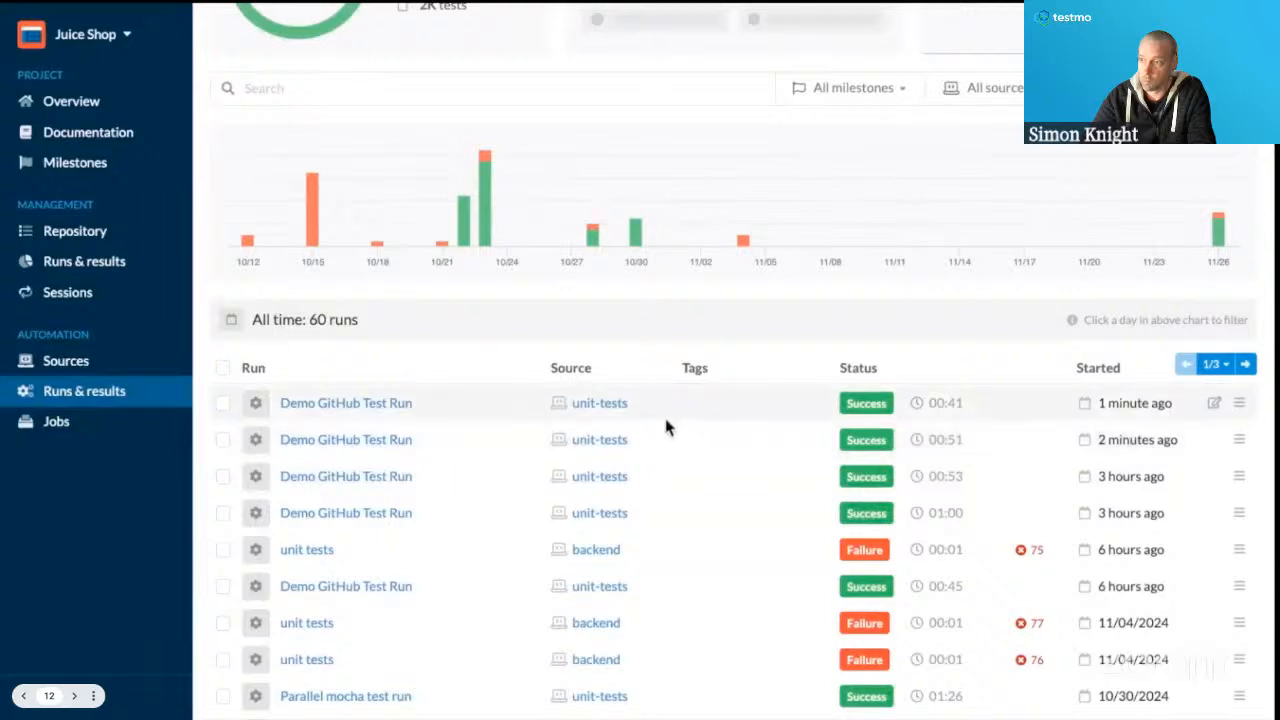
Open the newest Demo GitHub Test Run through its unit-tests source and review its test results and issues.
{"action": "left_click", "coordinate": [590, 404]}
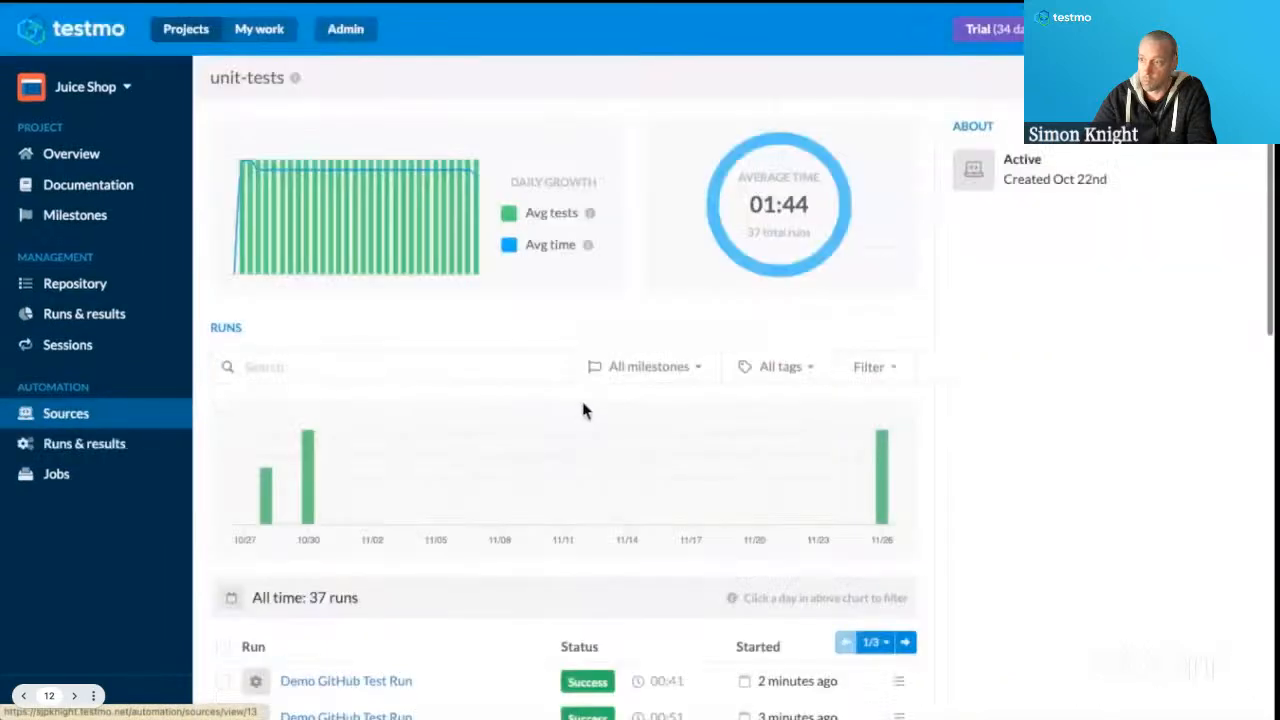
{"action": "scroll", "coordinate": [343, 634], "scroll_direction": "down", "scroll_amount": 3}
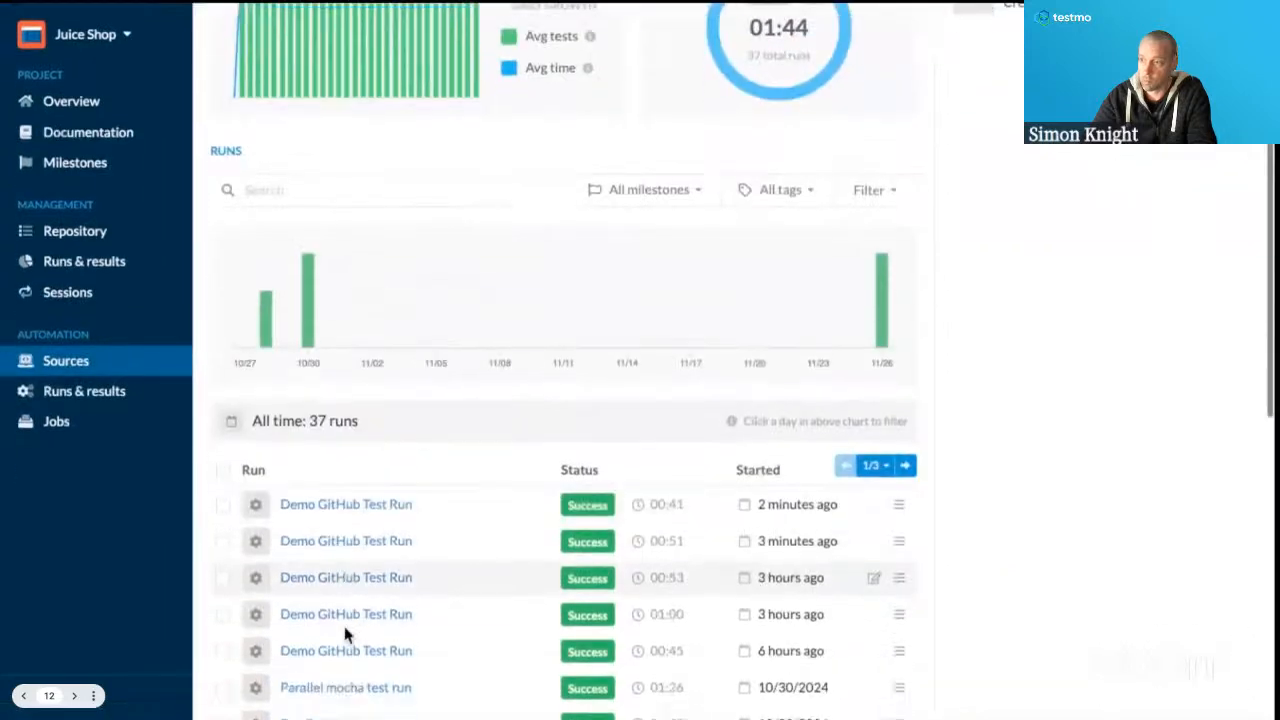
{"action": "left_click", "coordinate": [352, 500]}
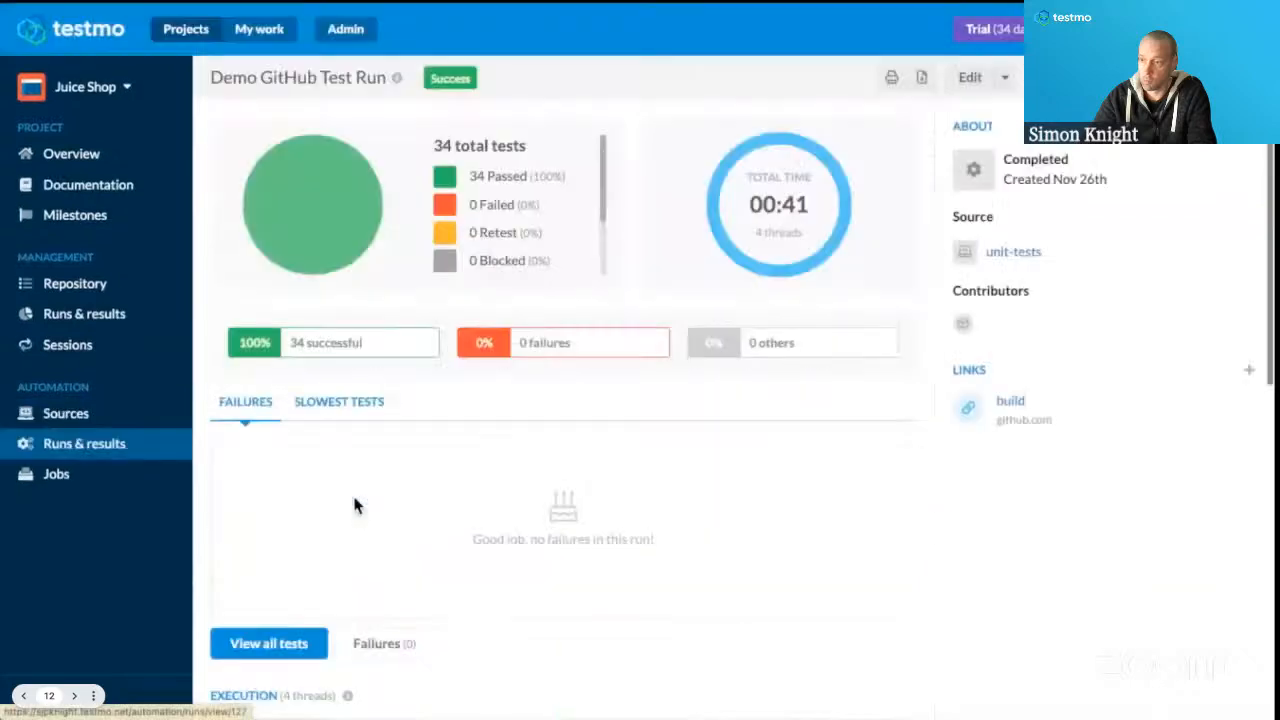
{"action": "left_click", "coordinate": [1172, 78]}
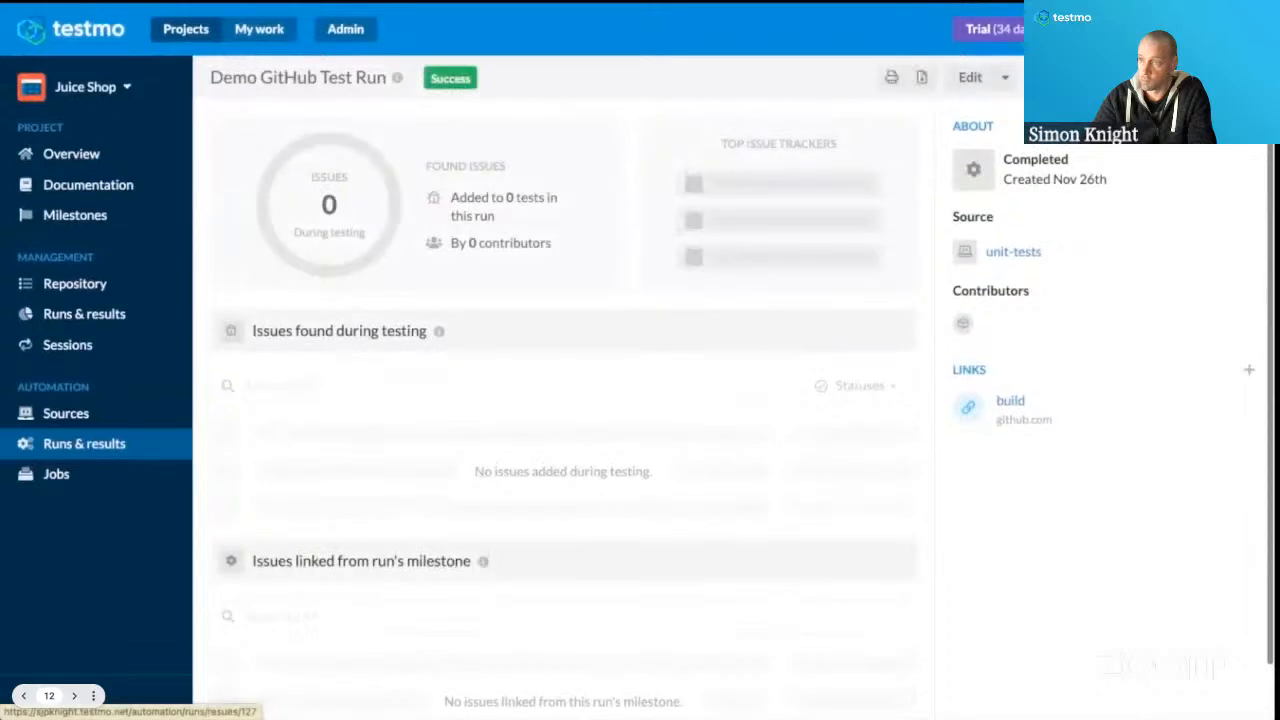
{"action": "left_click", "coordinate": [1140, 78]}
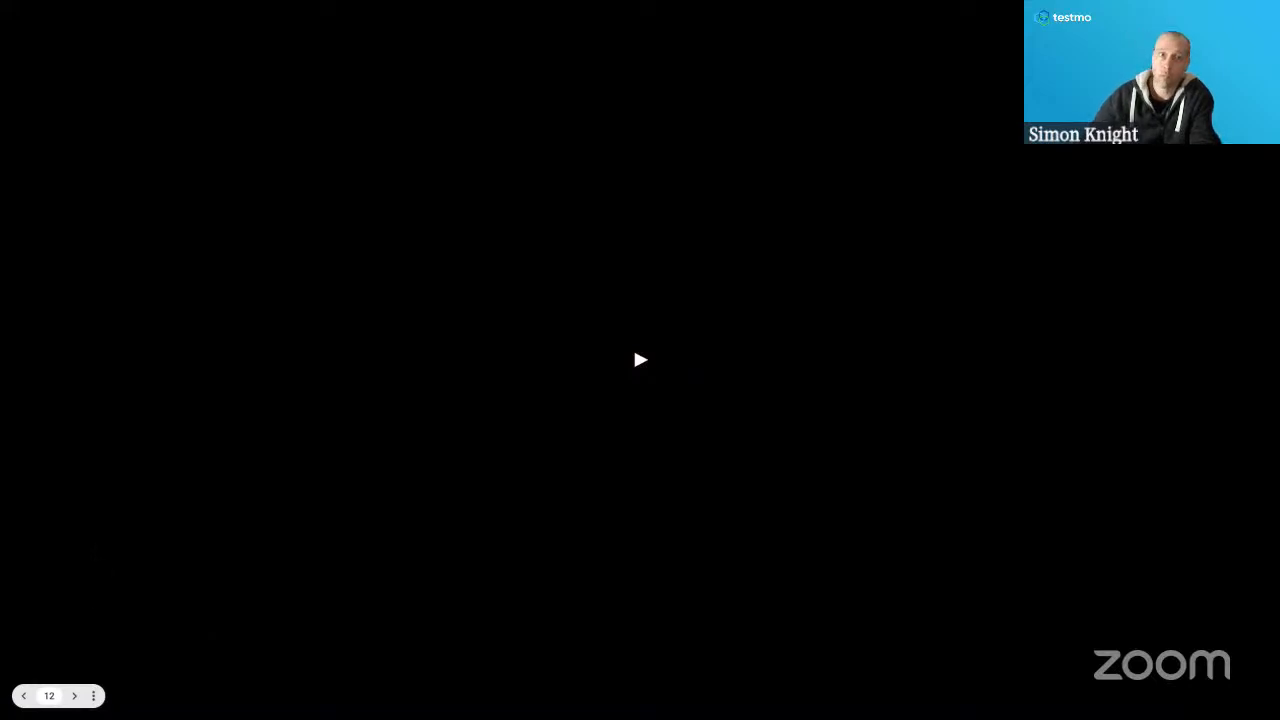
Exit the slideshow to the Testmo Automation Launching Release Livestream deck in Google Slides and resume presenting from slide 13.
{"action": "left_click", "coordinate": [487, 430]}
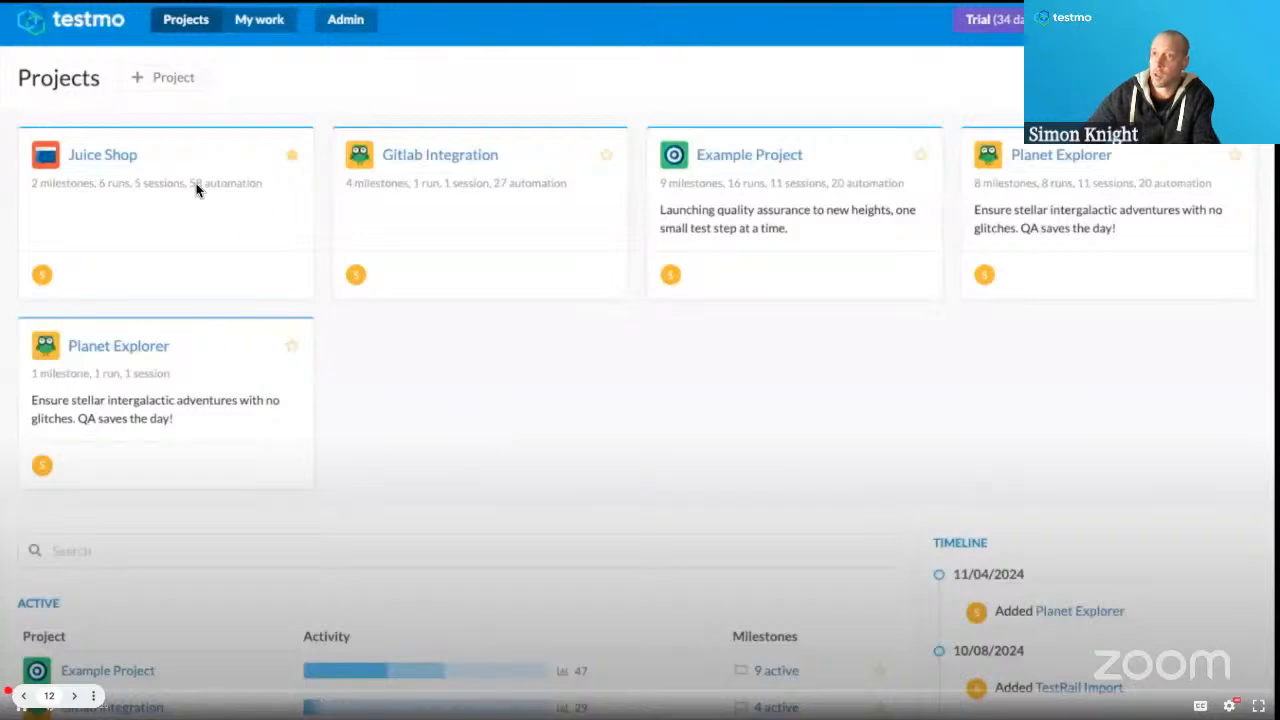
{"action": "key", "text": "Escape"}
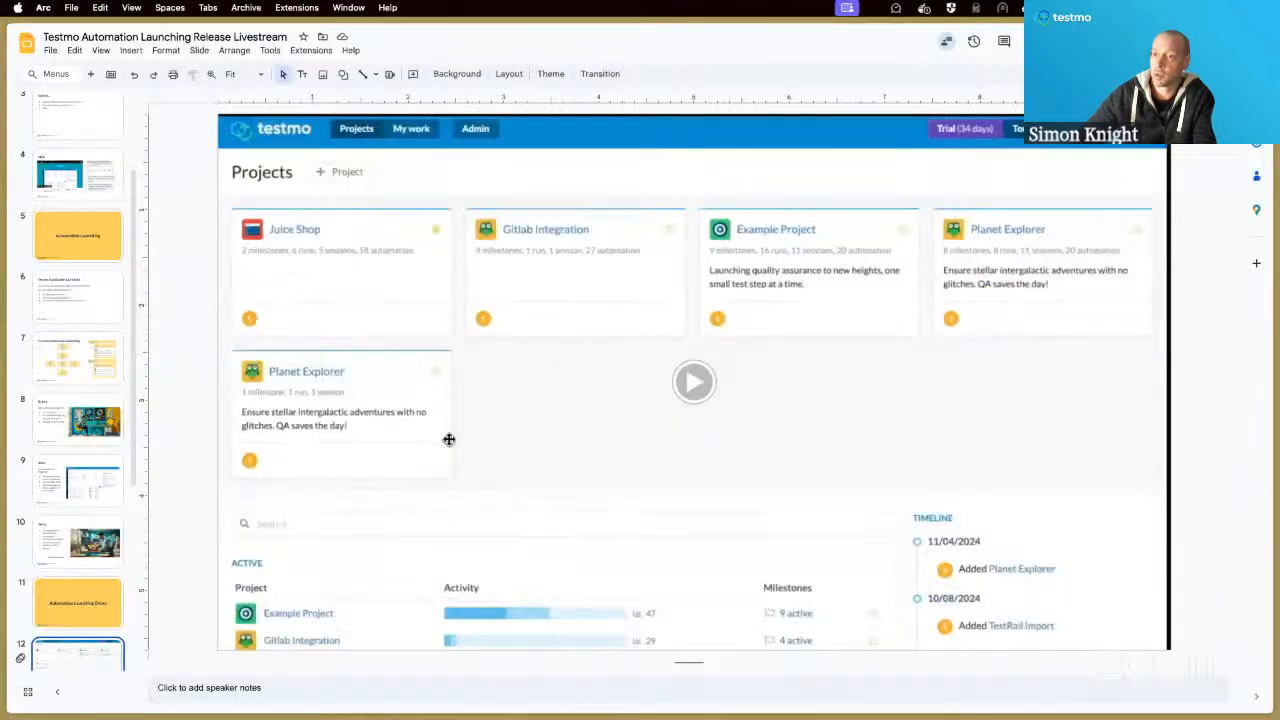
{"action": "scroll", "coordinate": [218, 440], "scroll_direction": "down", "scroll_amount": 5}
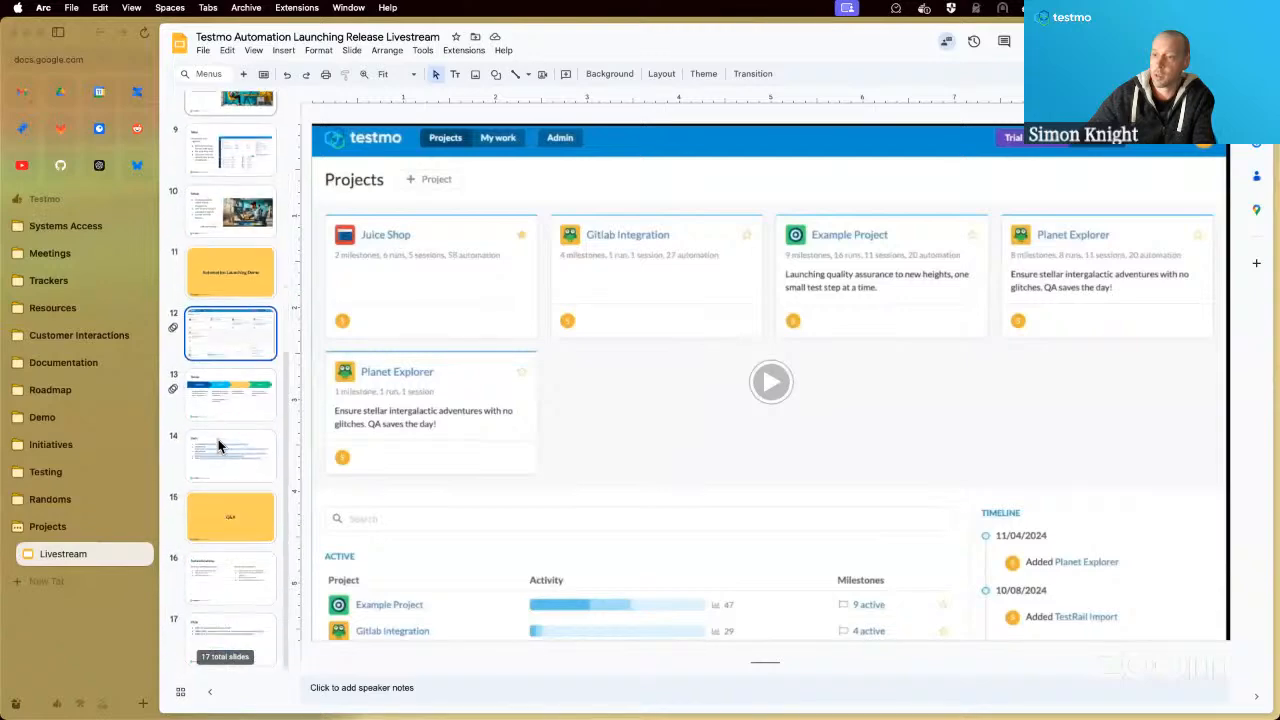
{"action": "left_click", "coordinate": [224, 398]}
{"action": "key", "text": "super+Return"}
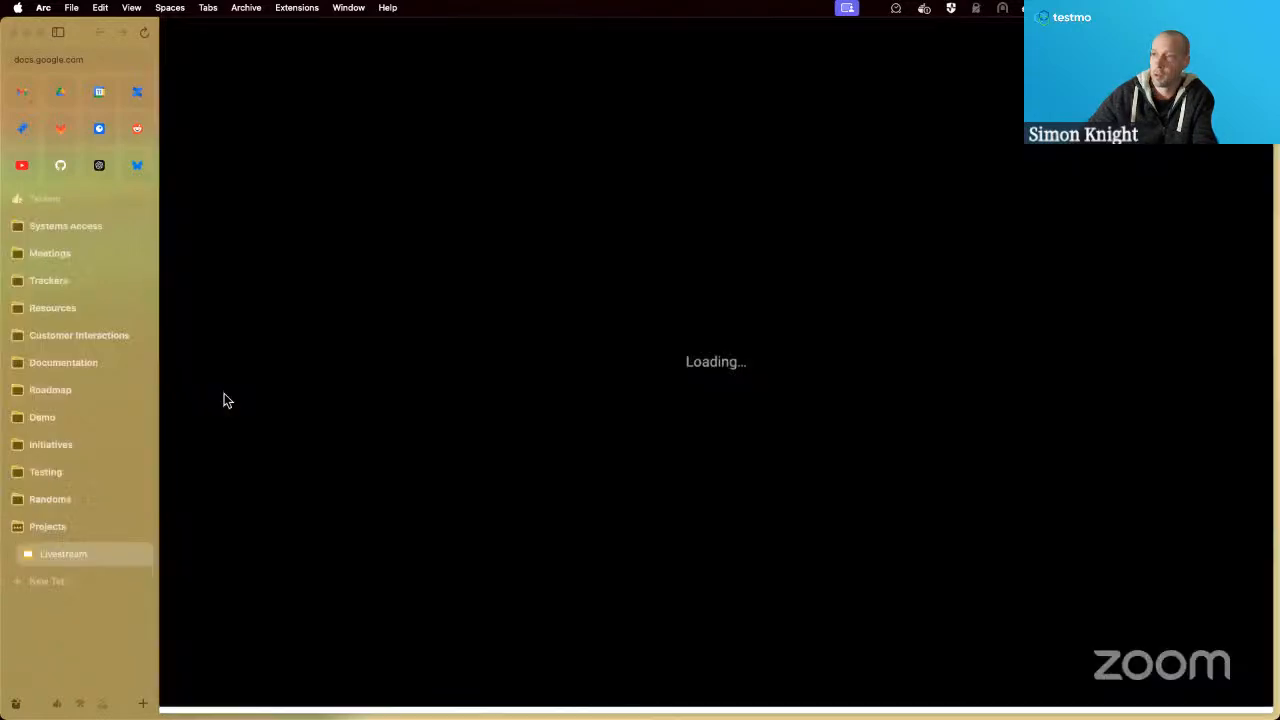
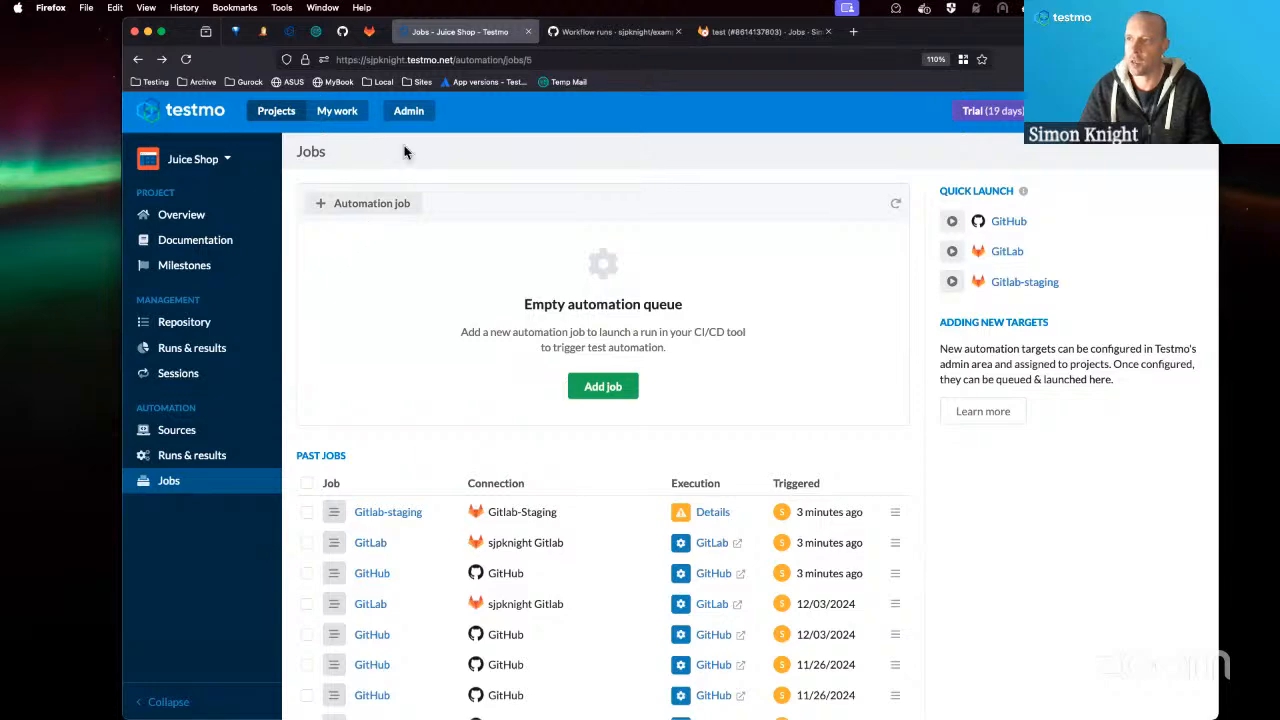
Review the job launching targets in the Automation admin settings, and return to the Juice Shop project's Jobs page.
{"action": "left_click", "coordinate": [409, 116]}
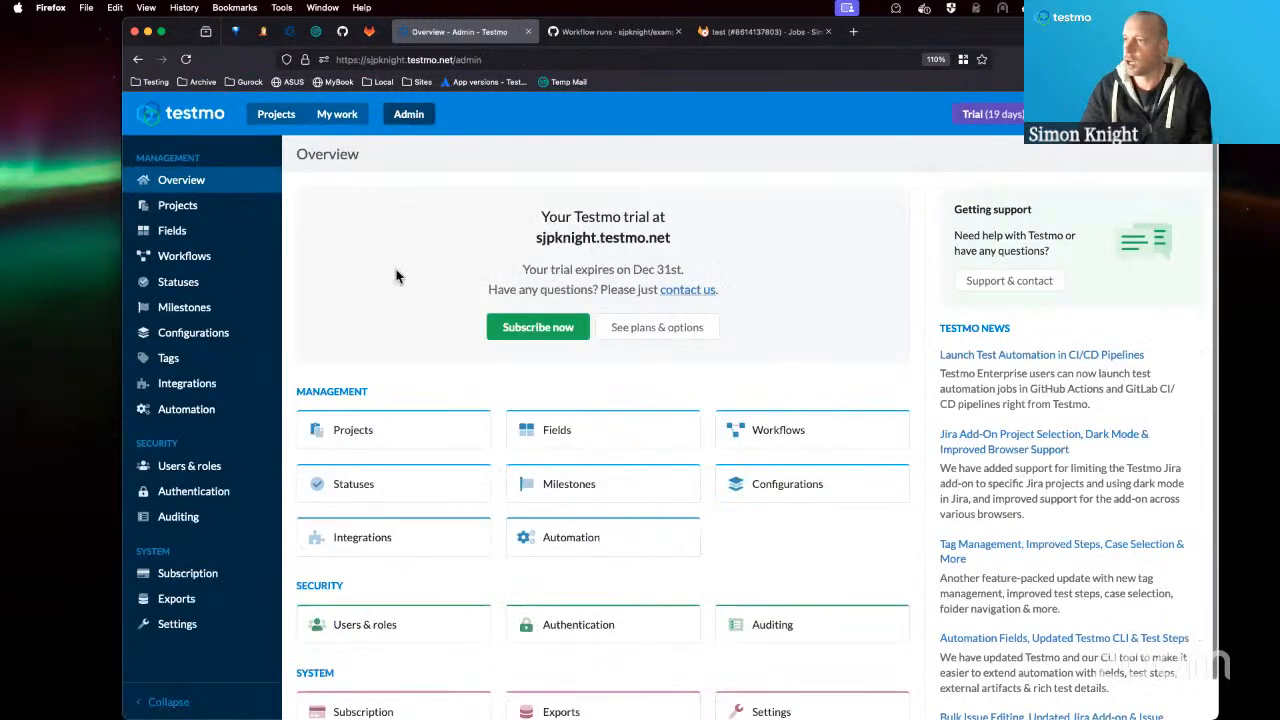
{"action": "left_click", "coordinate": [194, 411]}
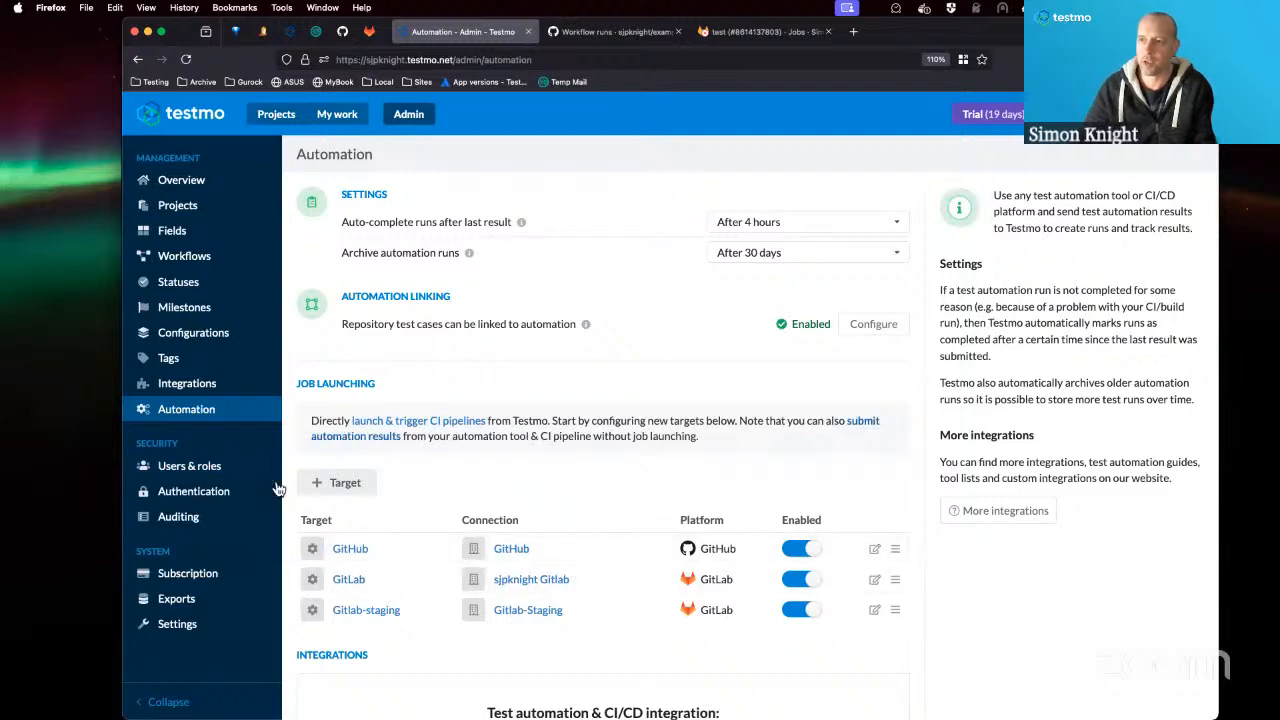
{"action": "left_click", "coordinate": [288, 117]}
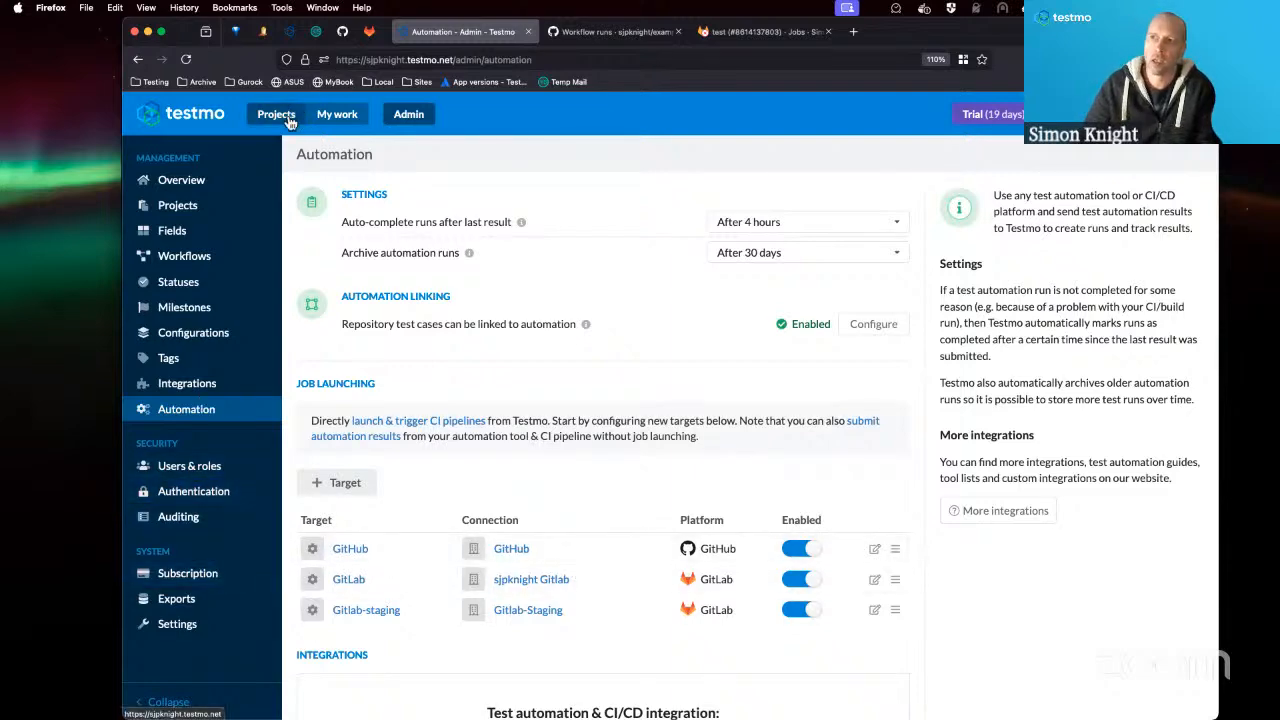
{"action": "left_click", "coordinate": [205, 224]}
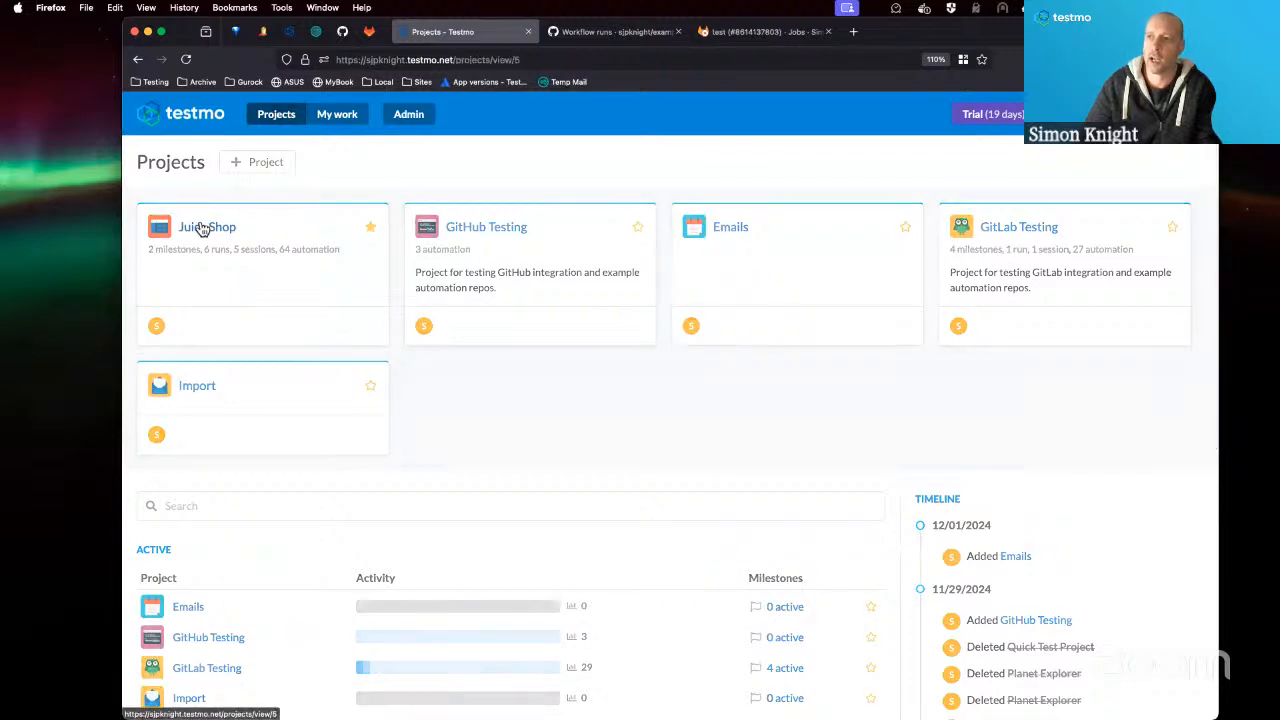
{"action": "left_click", "coordinate": [170, 484]}
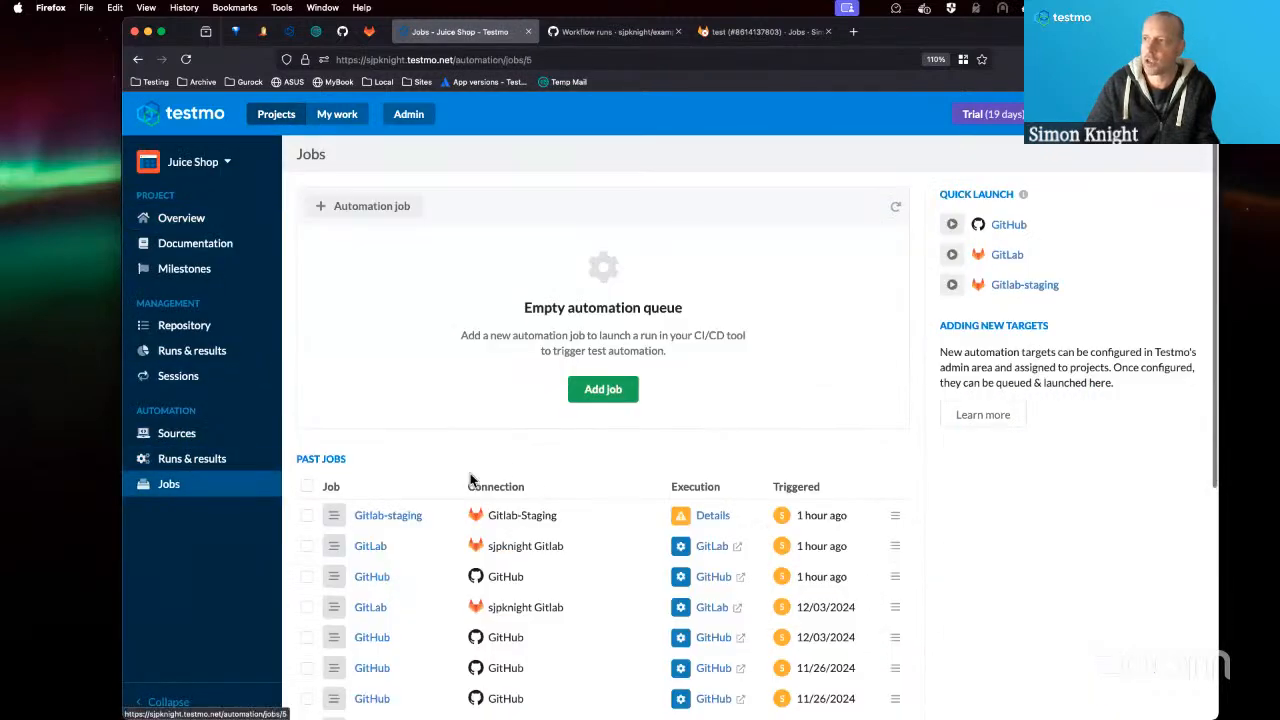
Preview the GitLab target's settings for a new automation job, and dismiss the form without adding the job.
{"action": "left_click", "coordinate": [601, 400]}
{"action": "left_click", "coordinate": [770, 284]}
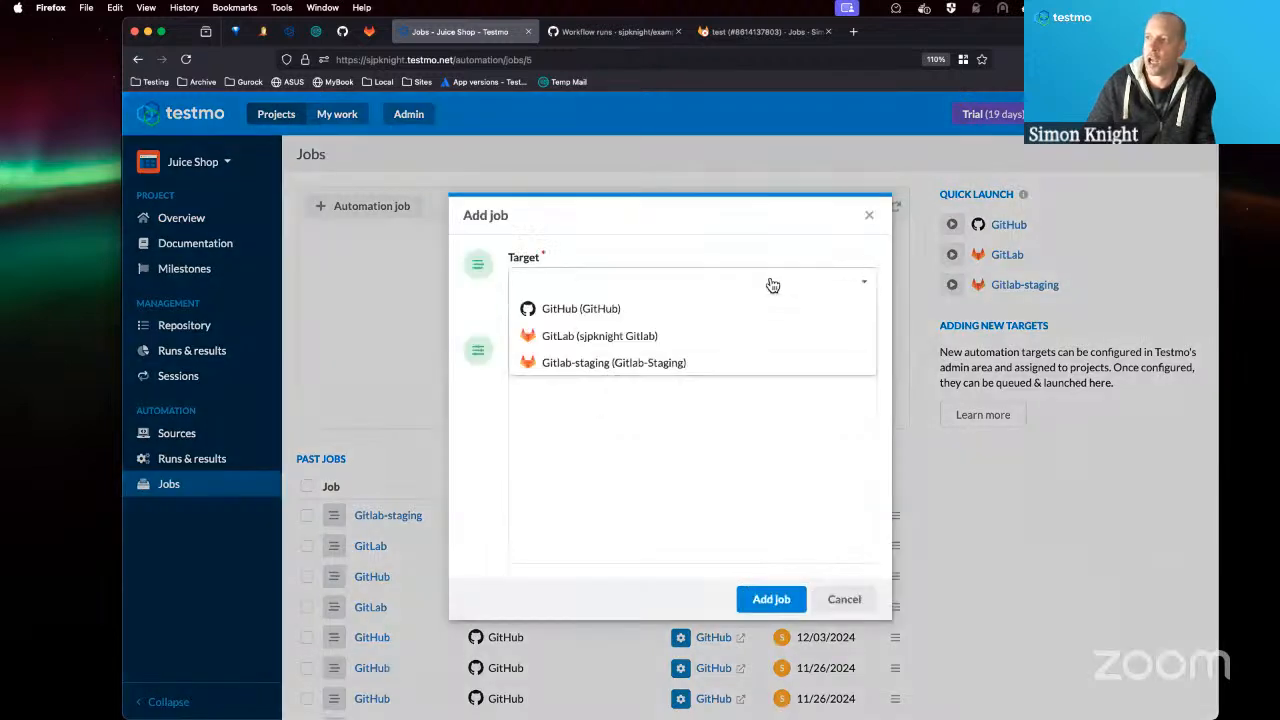
{"action": "left_click", "coordinate": [628, 337]}
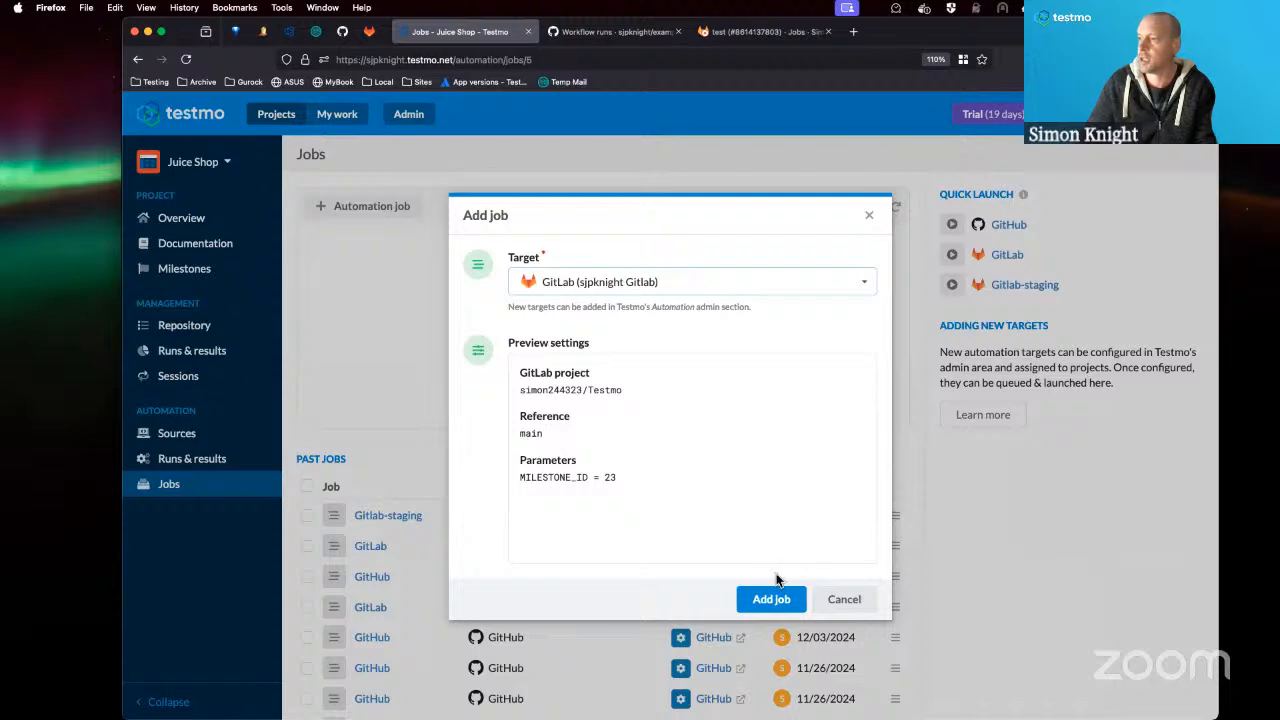
{"action": "left_click", "coordinate": [844, 598]}
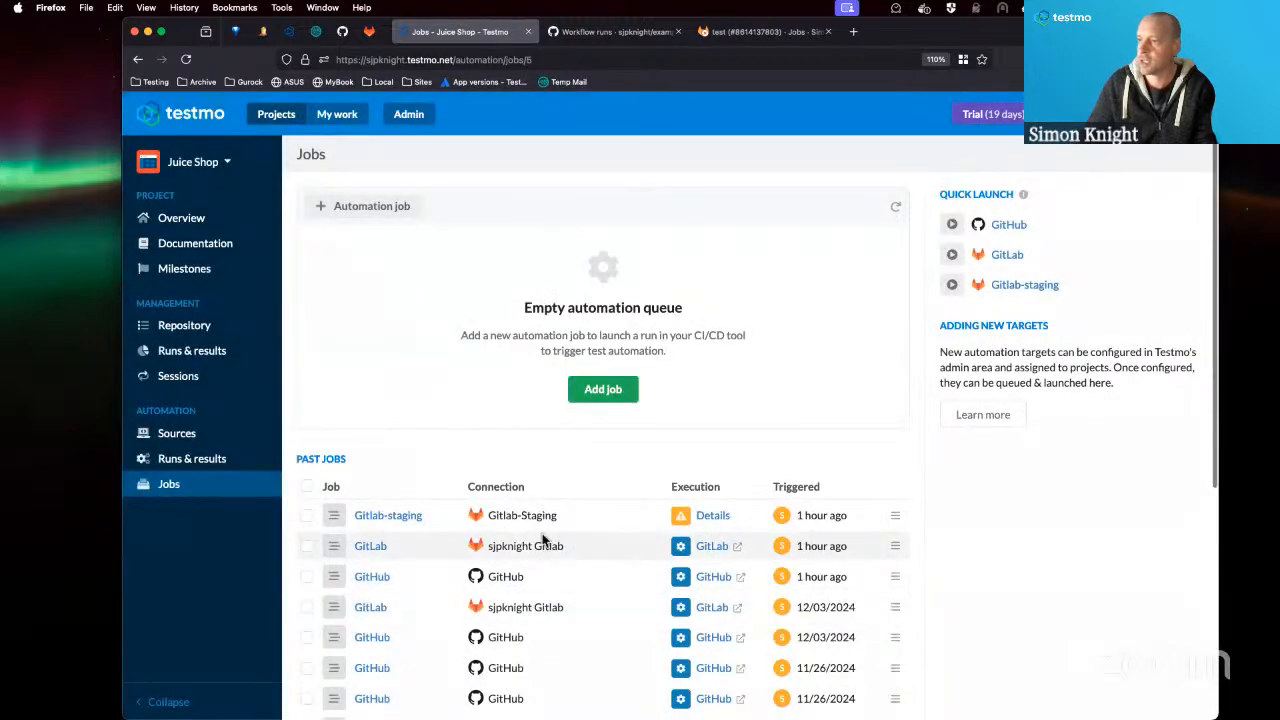
Preview the GitHub target's repository, workflow, reference and parameters for a new automation job, and dismiss the form.
{"action": "left_click", "coordinate": [604, 389]}
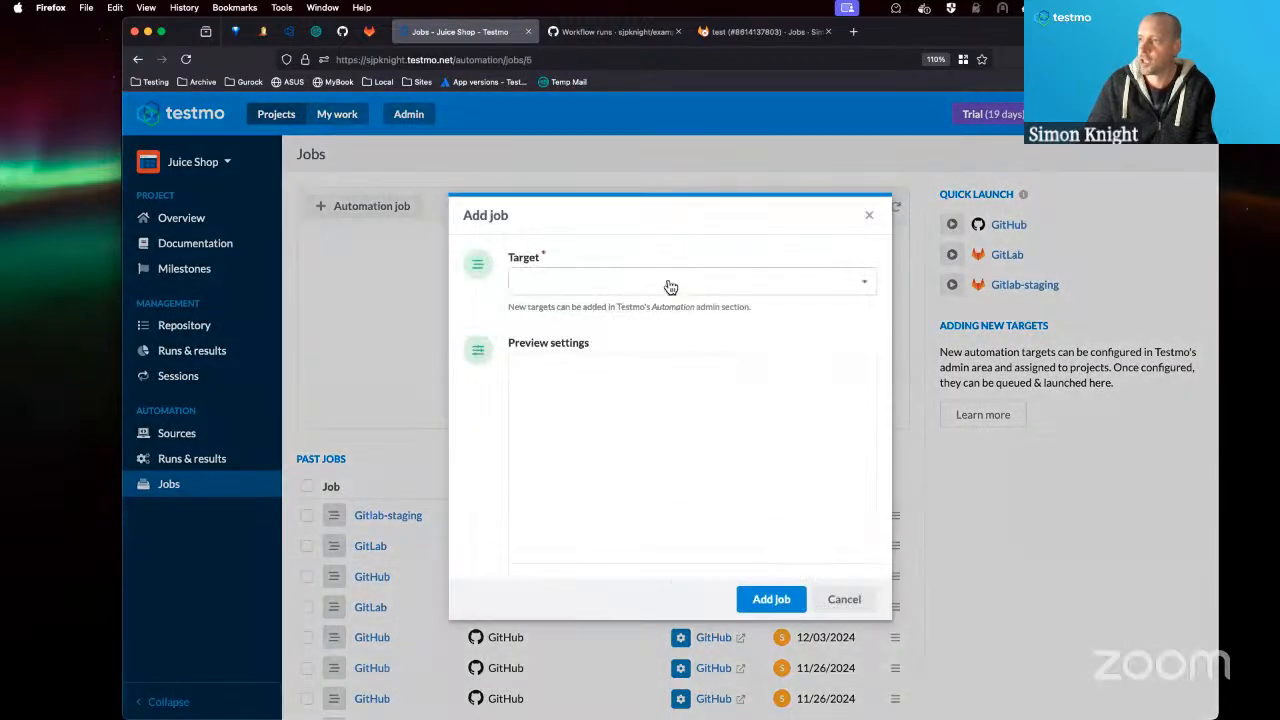
{"action": "left_click", "coordinate": [666, 284]}
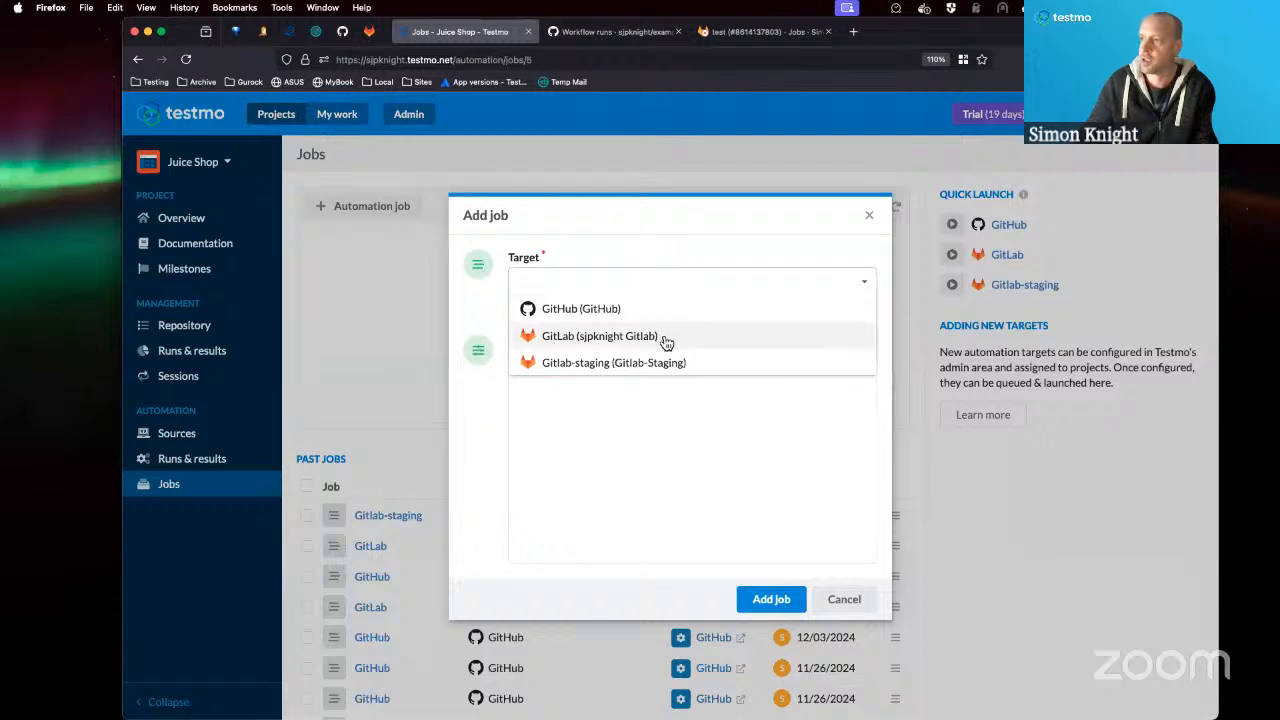
{"action": "left_click", "coordinate": [658, 308]}
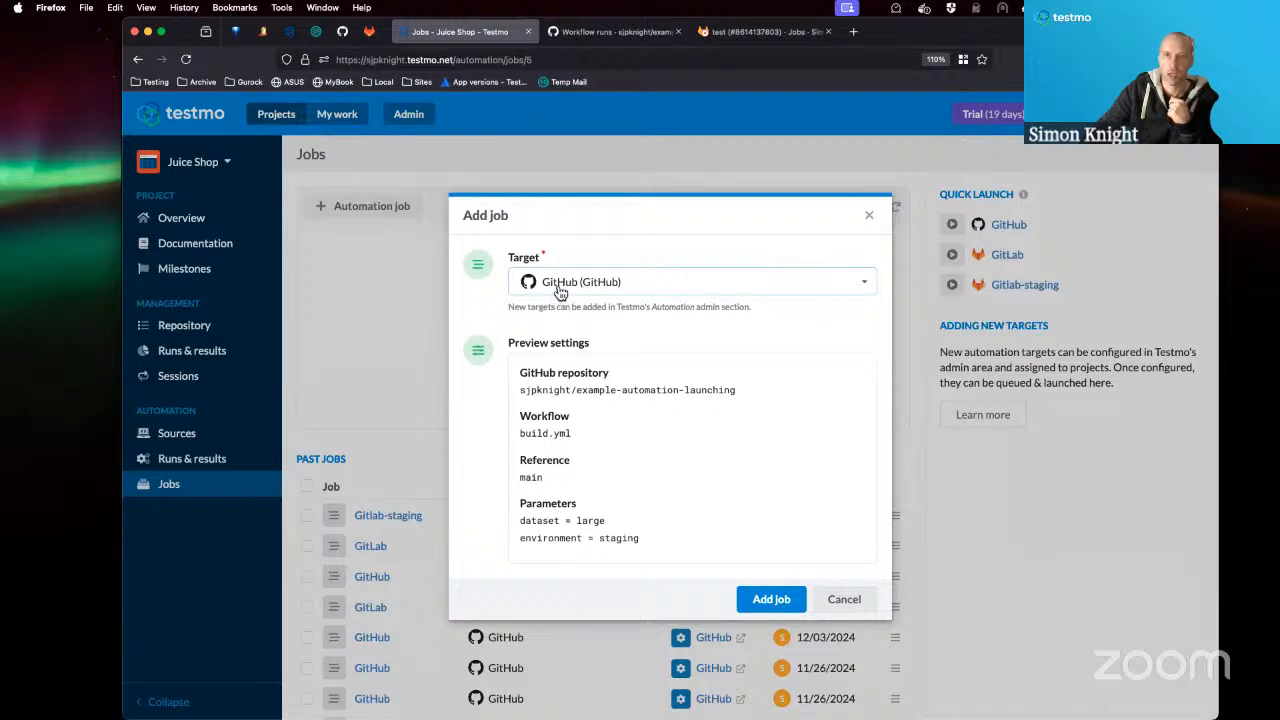
{"action": "left_click", "coordinate": [849, 603]}
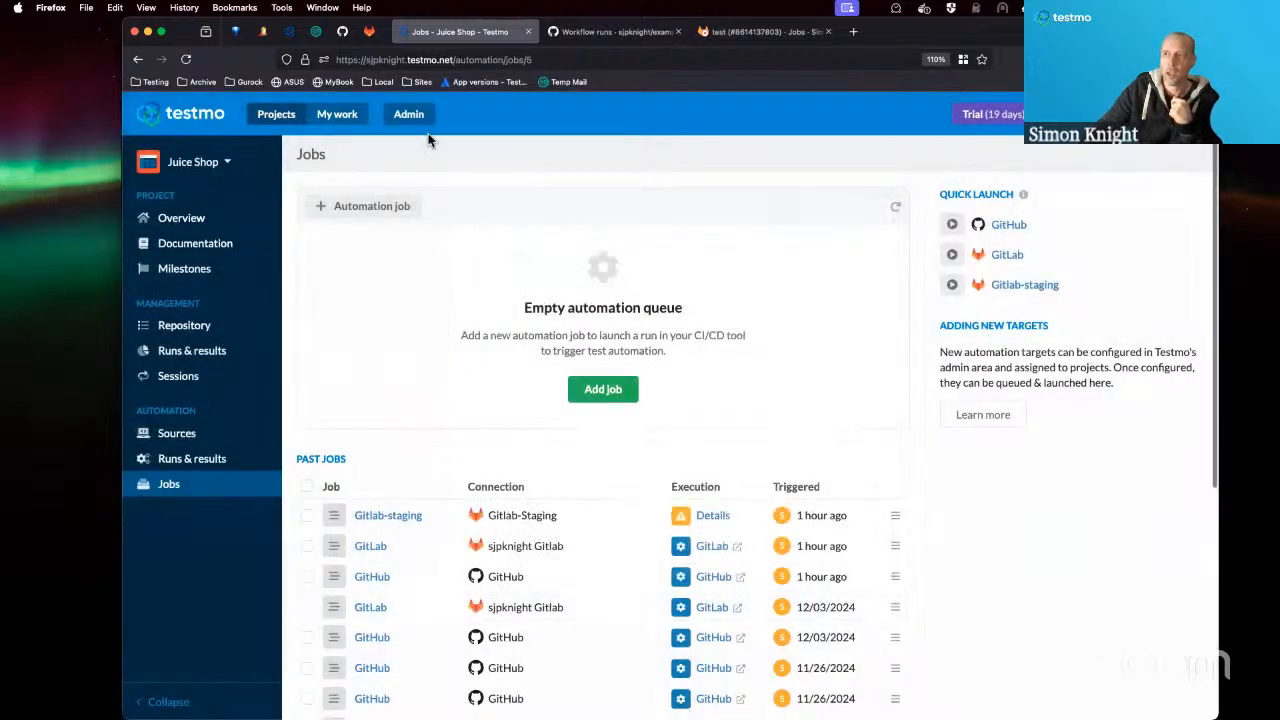
Open the GitHub target for editing in the Automation admin settings and review its repository settings and inputs.
{"action": "left_click", "coordinate": [418, 119]}
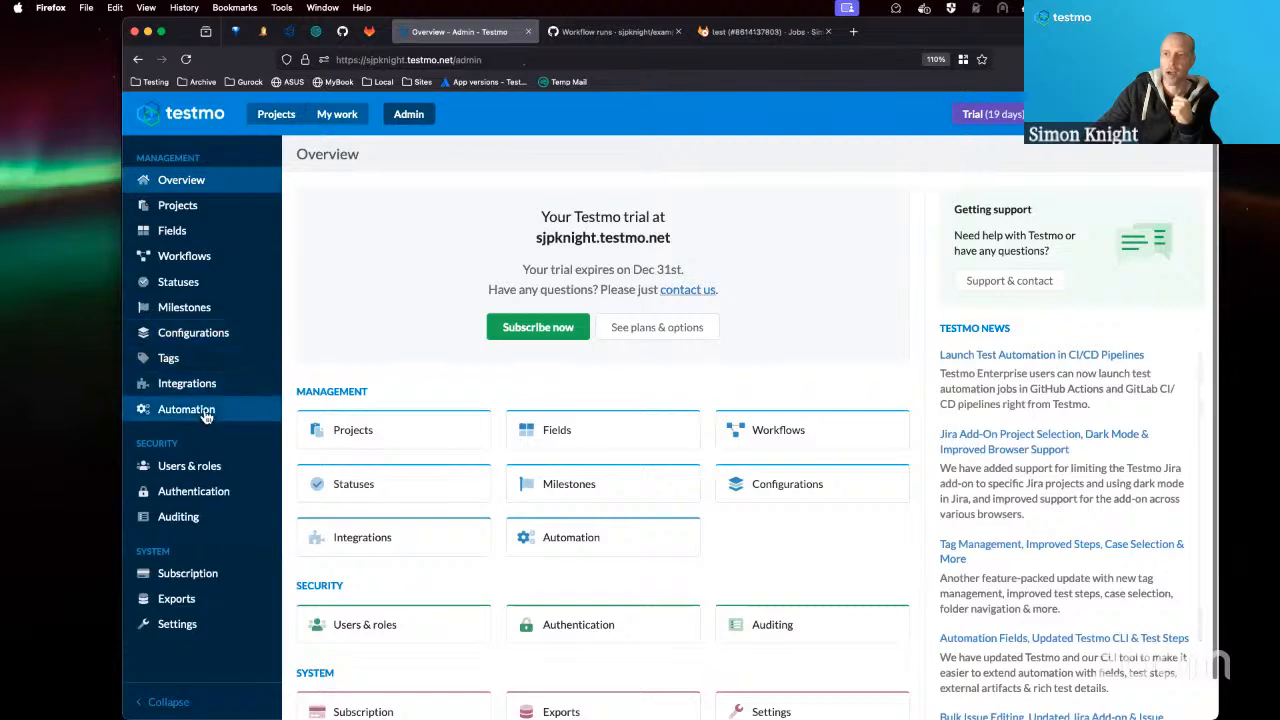
{"action": "left_click", "coordinate": [186, 410]}
{"action": "scroll", "coordinate": [456, 624], "scroll_direction": "down", "scroll_amount": 1}
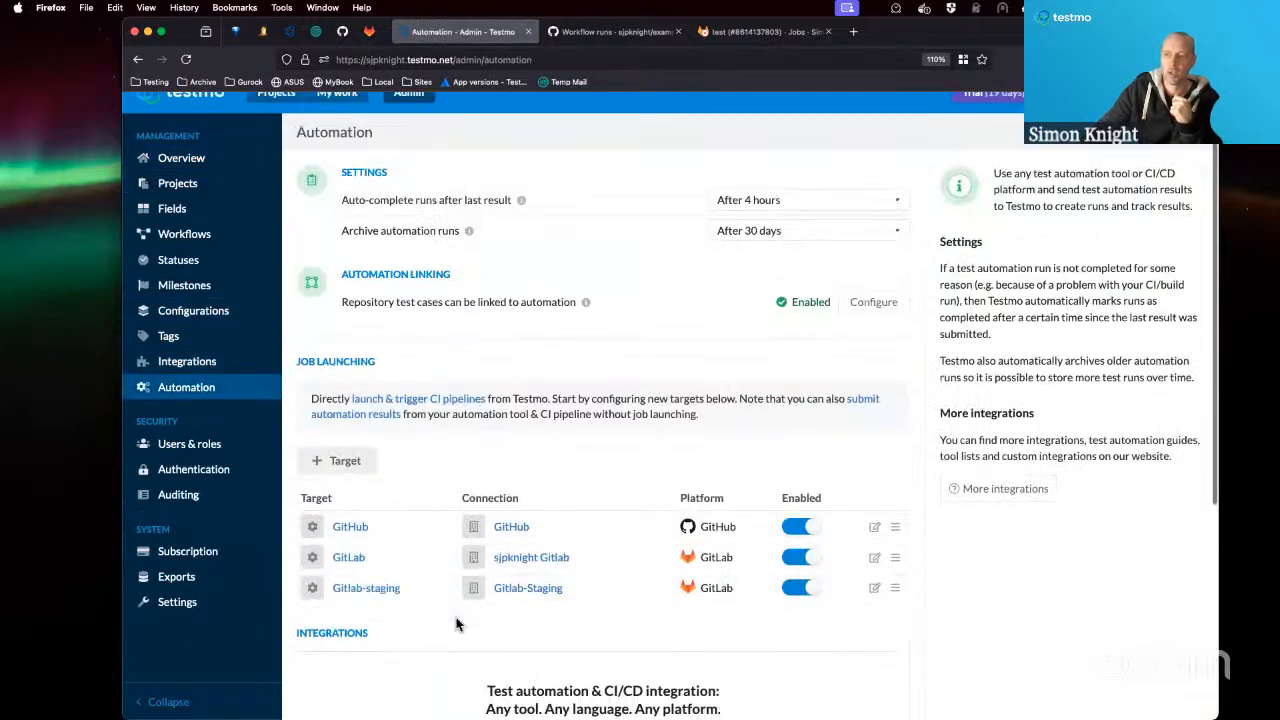
{"action": "scroll", "coordinate": [456, 624], "scroll_direction": "down", "scroll_amount": 3}
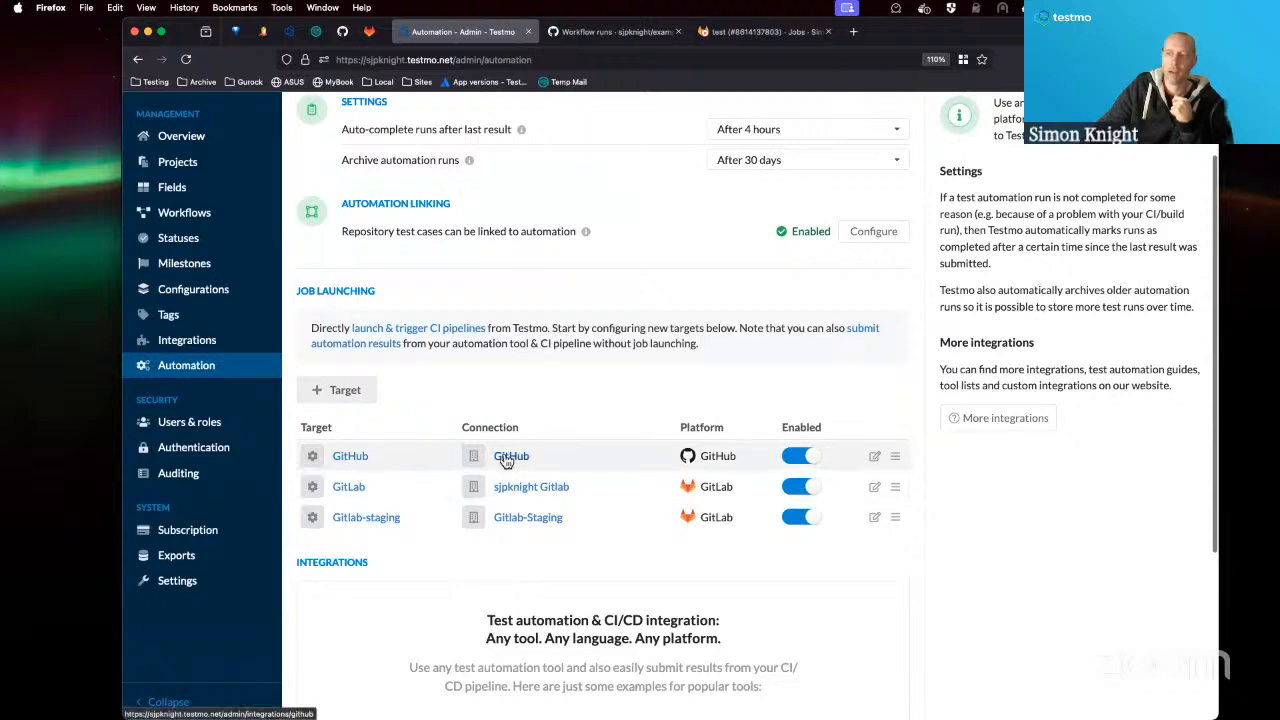
{"action": "left_click", "coordinate": [876, 457]}
{"action": "scroll", "coordinate": [613, 400], "scroll_direction": "down", "scroll_amount": 2}
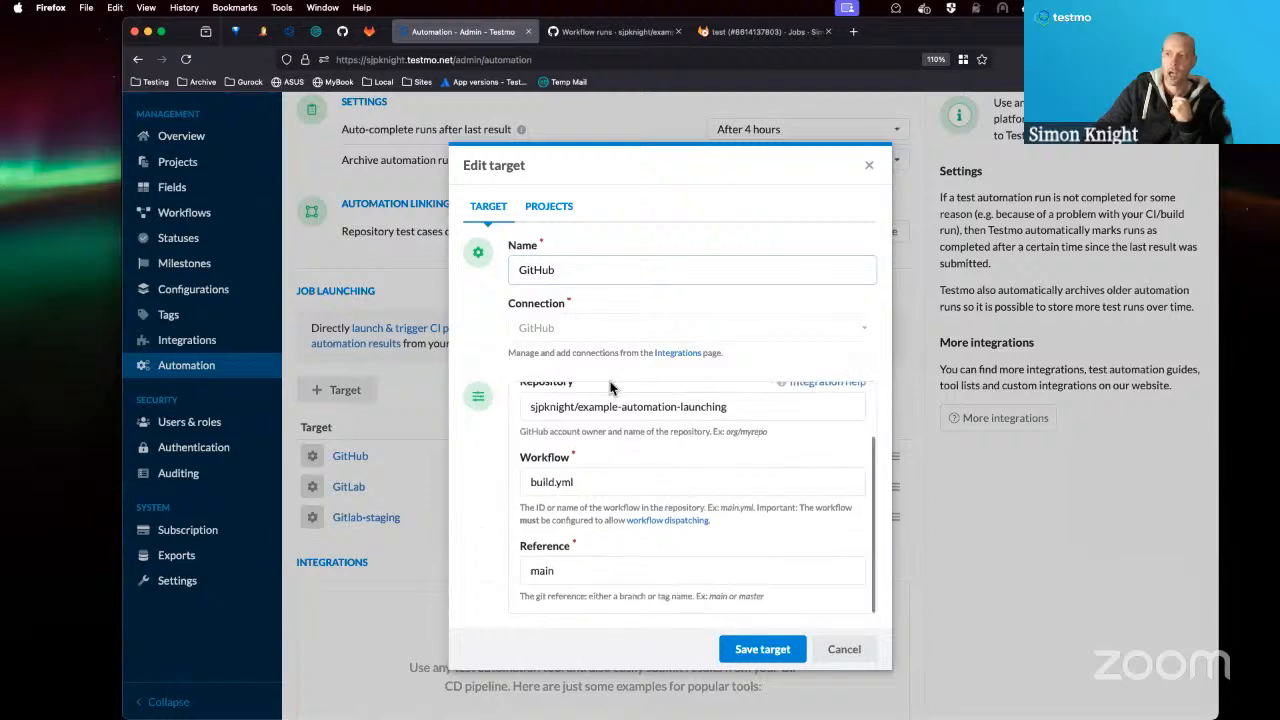
{"action": "scroll", "coordinate": [613, 390], "scroll_direction": "up", "scroll_amount": 2}
{"action": "left_click", "coordinate": [607, 400]}
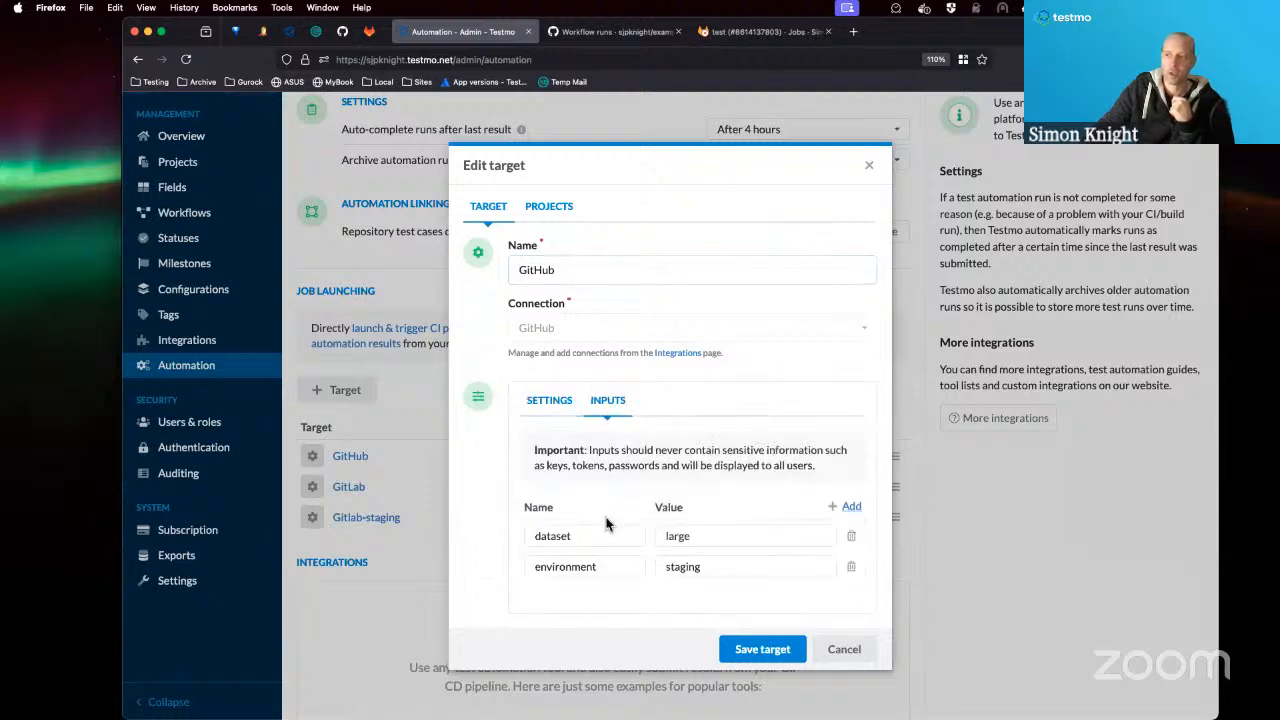
Try the target names "GitHub - large, staging" and "GitHub - small, integration" for the GitHub target, and discard the edit.
{"action": "left_click", "coordinate": [602, 267]}
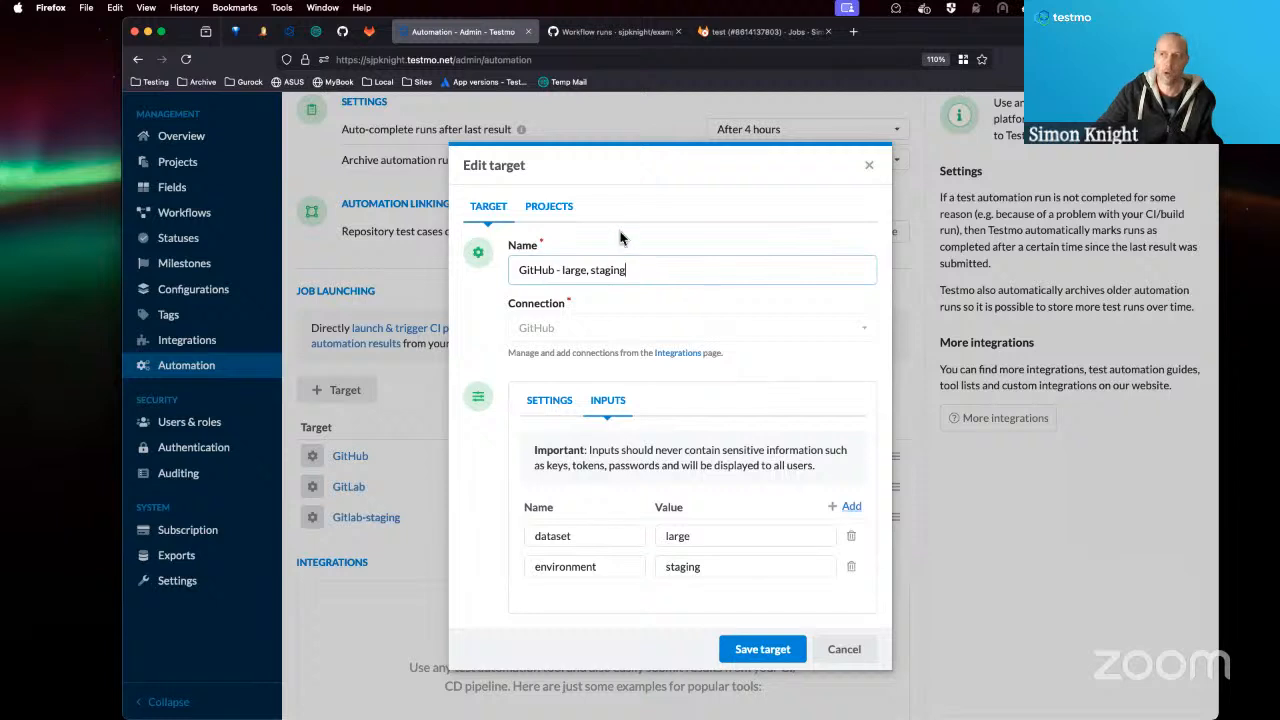
{"action": "double_click", "coordinate": [578, 272]}
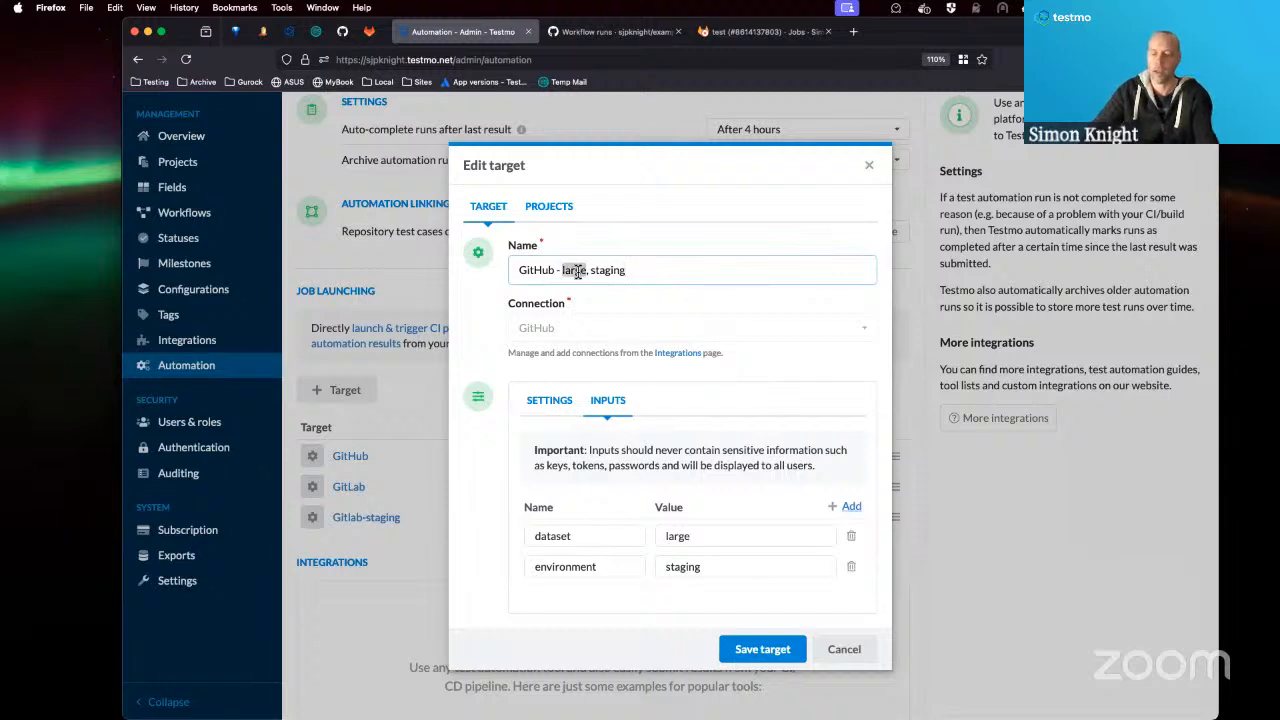
{"action": "type", "text": "small"}
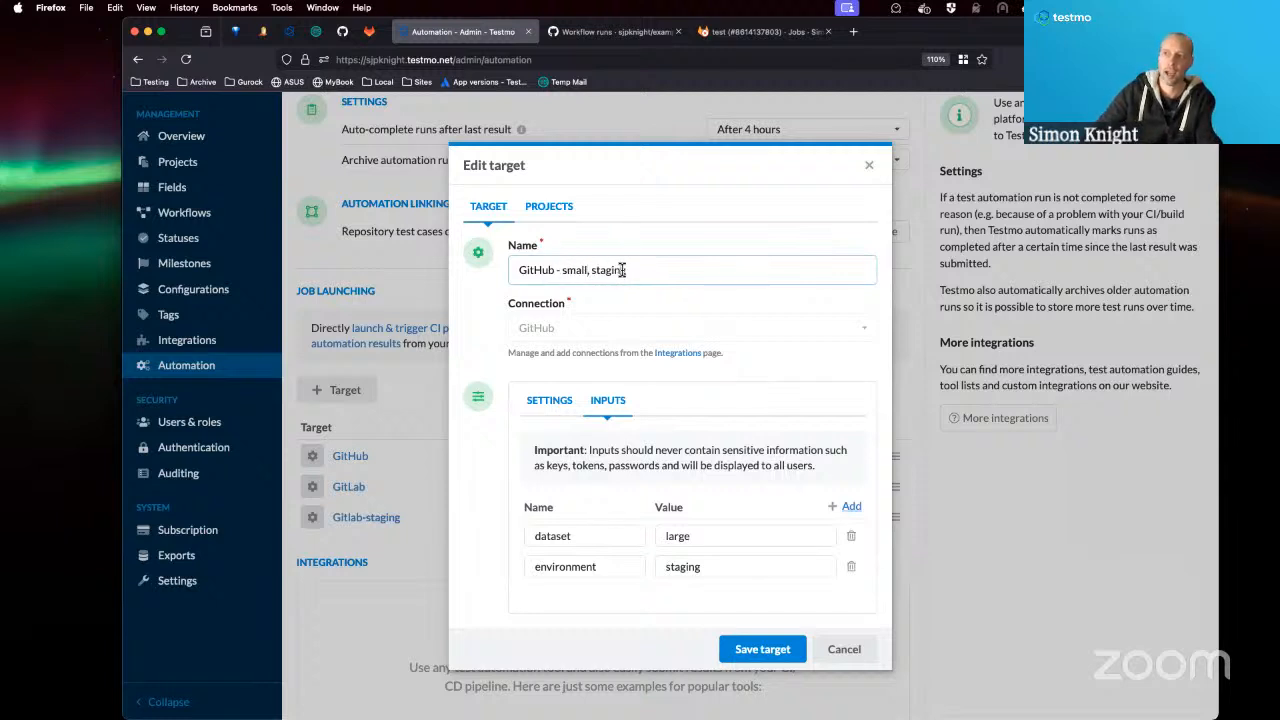
{"action": "double_click", "coordinate": [608, 271]}
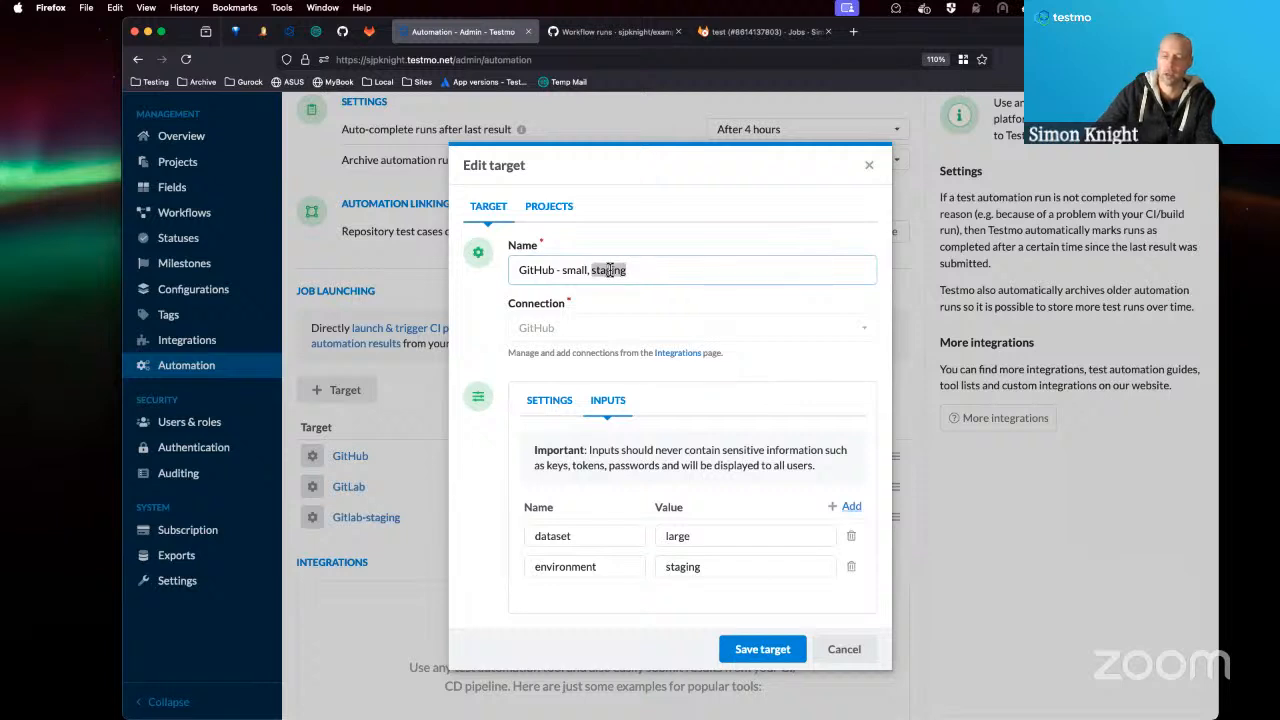
{"action": "type", "text": "integration"}
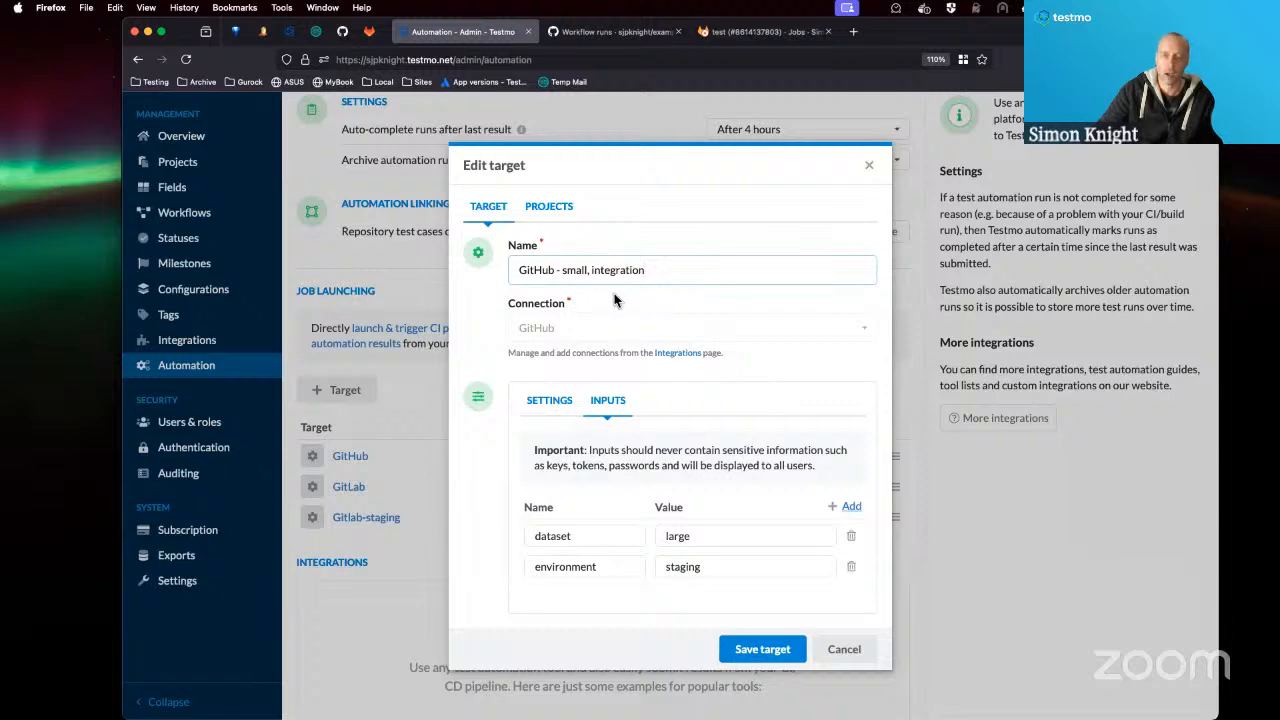
{"action": "left_click", "coordinate": [818, 650]}
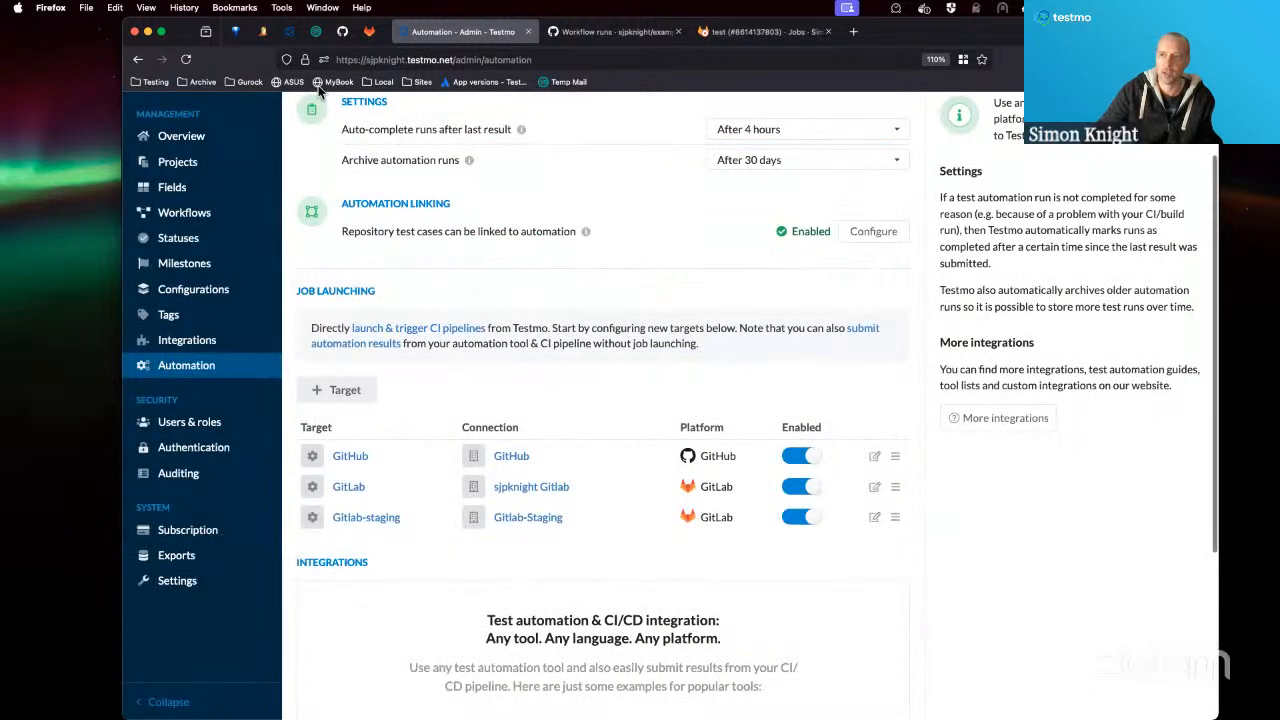
Return to the Juice Shop project's Jobs page and preview the GitHub target's settings in a new automation job.
{"action": "scroll", "coordinate": [272, 131], "scroll_direction": "up", "scroll_amount": 2}
{"action": "left_click", "coordinate": [274, 116]}
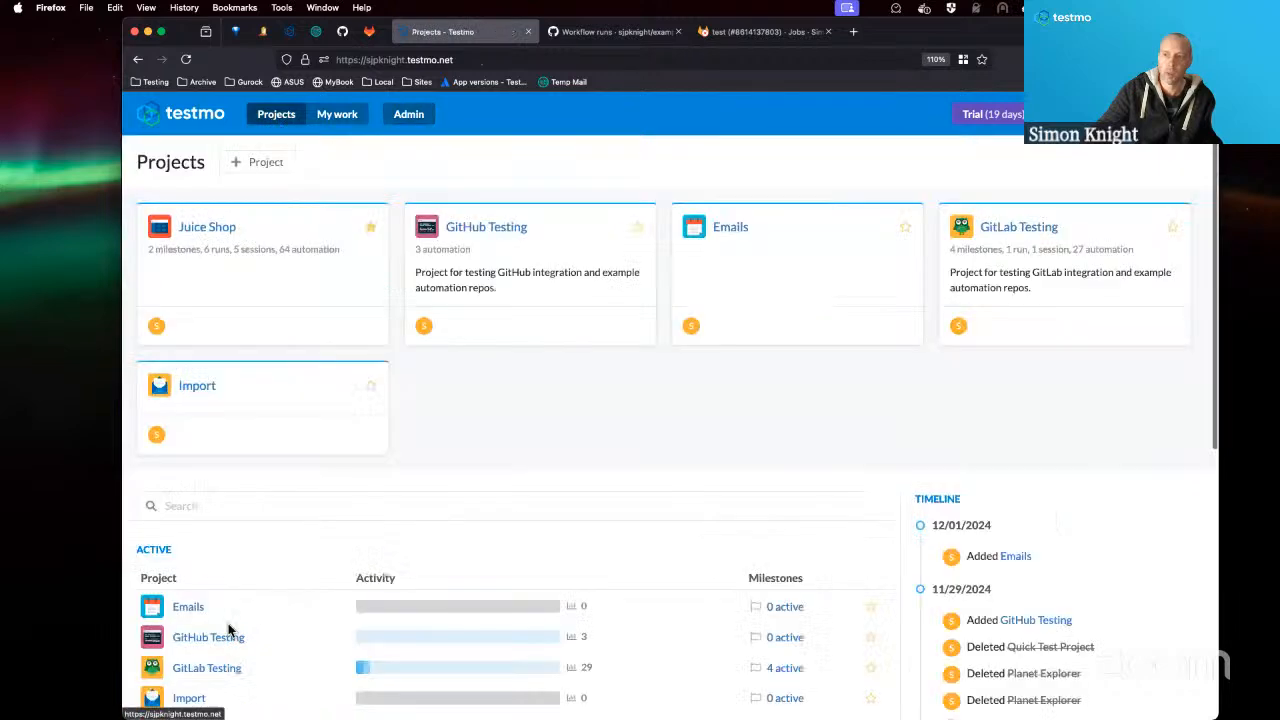
{"action": "left_click", "coordinate": [207, 229]}
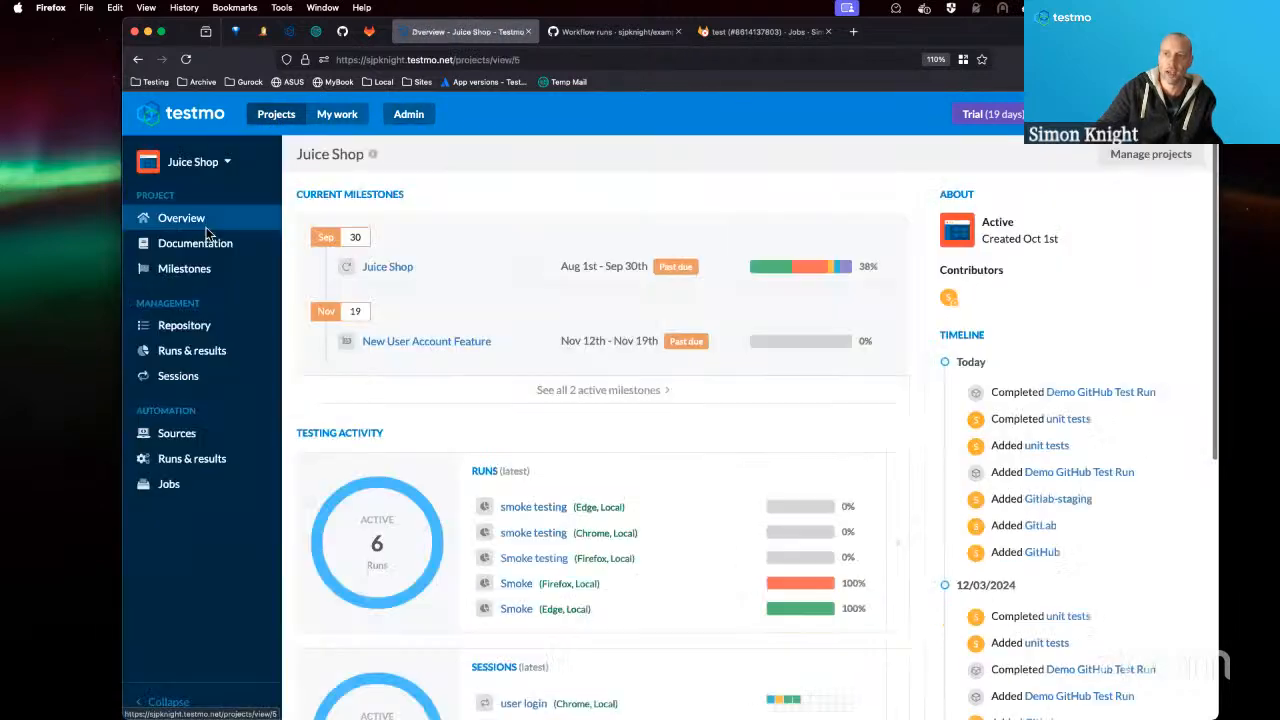
{"action": "left_click", "coordinate": [172, 490]}
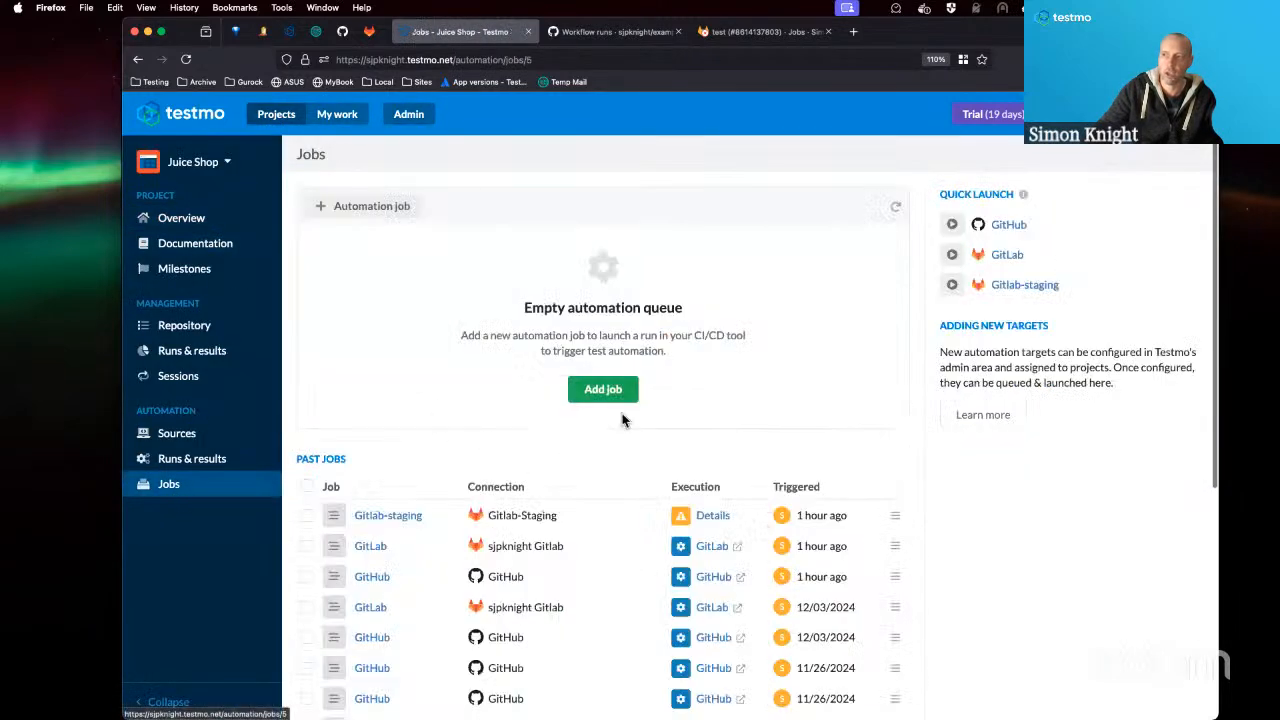
{"action": "left_click", "coordinate": [600, 390]}
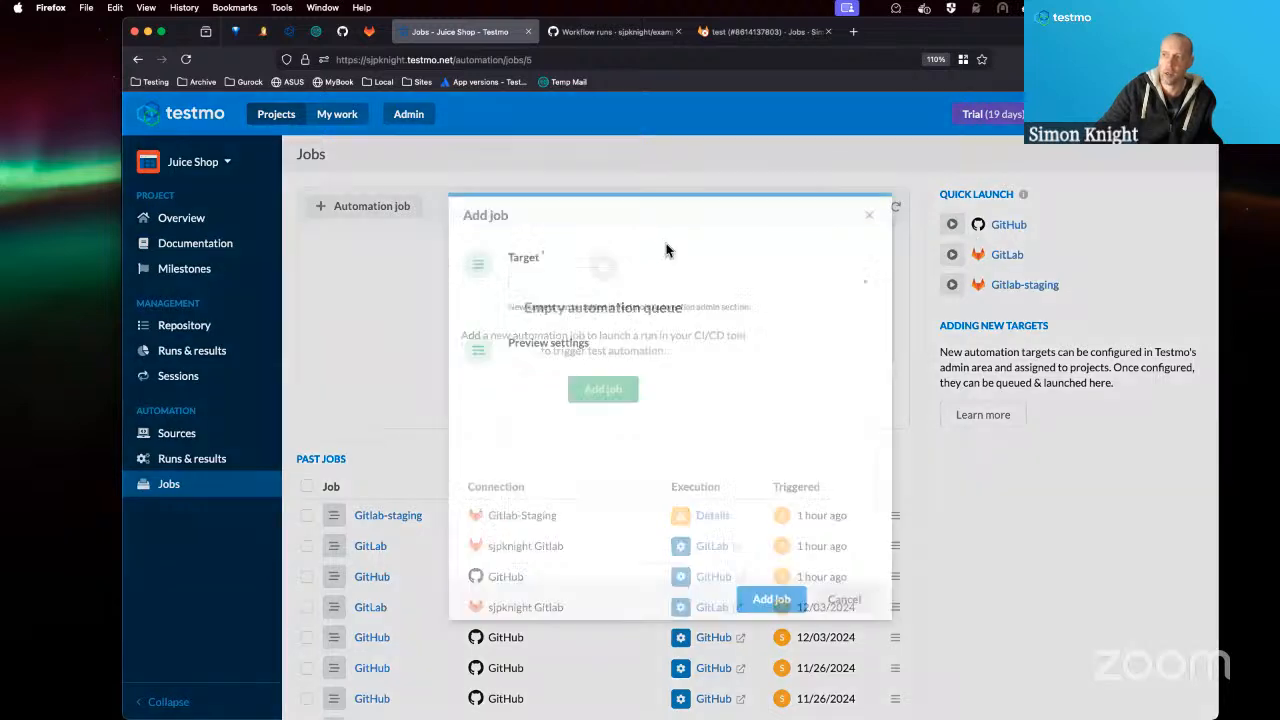
{"action": "left_click", "coordinate": [659, 278]}
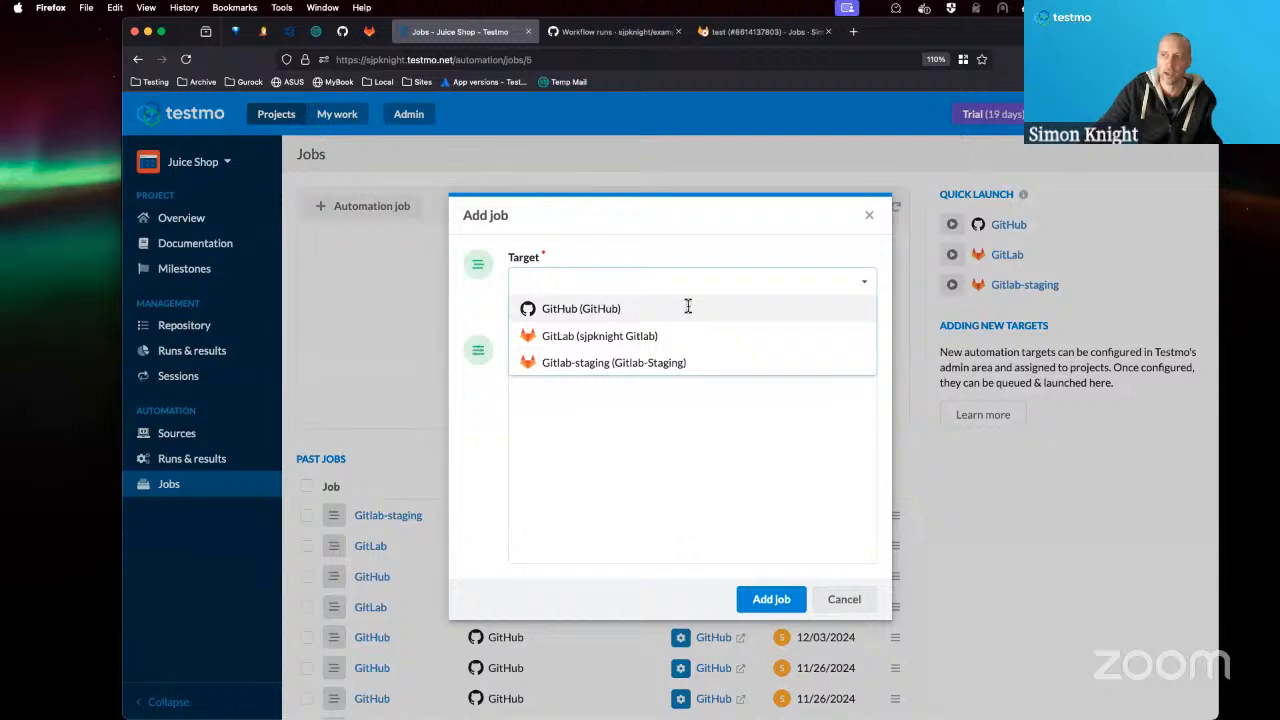
{"action": "left_click", "coordinate": [688, 308]}
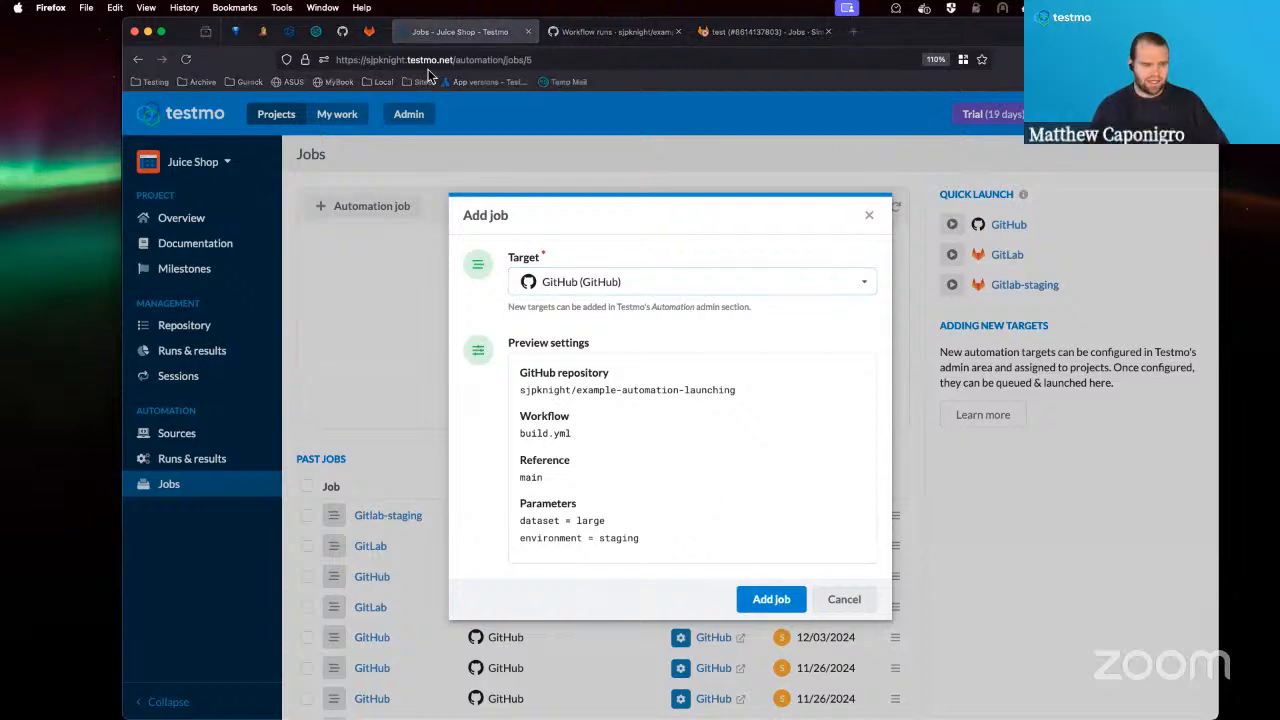
Switch from Firefox to another open application.
{"action": "key", "text": "super+Tab"}
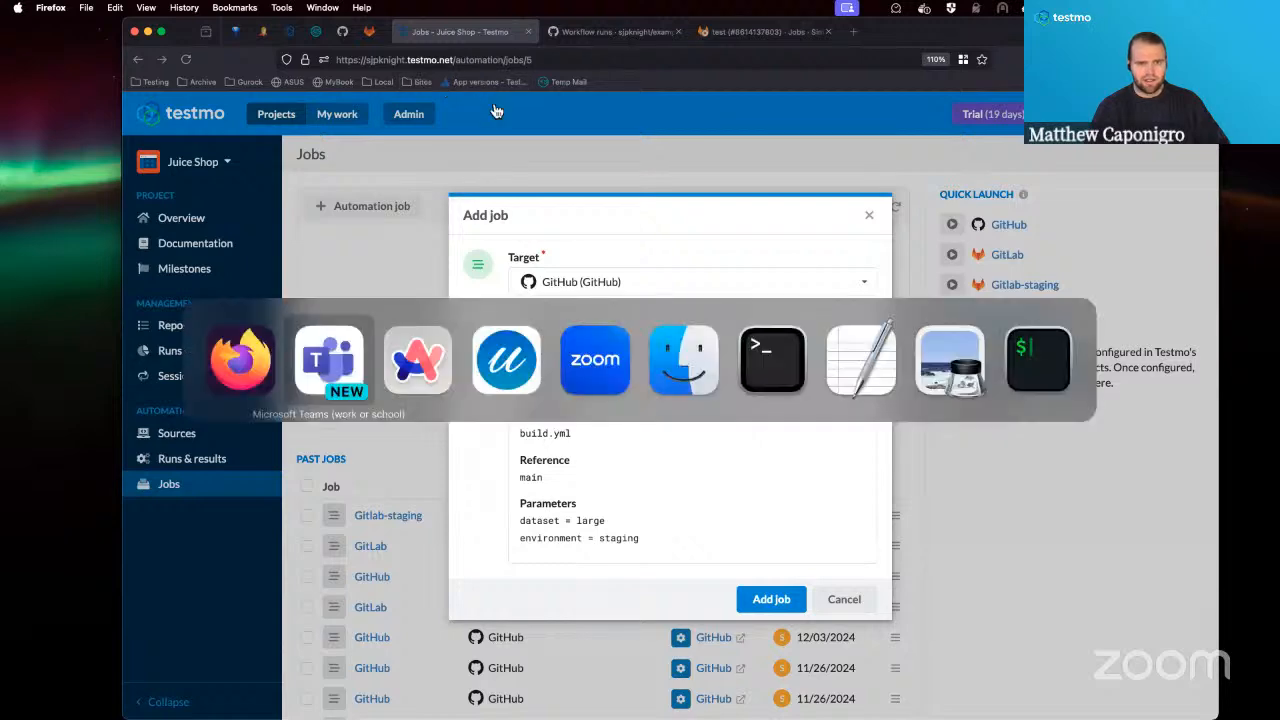